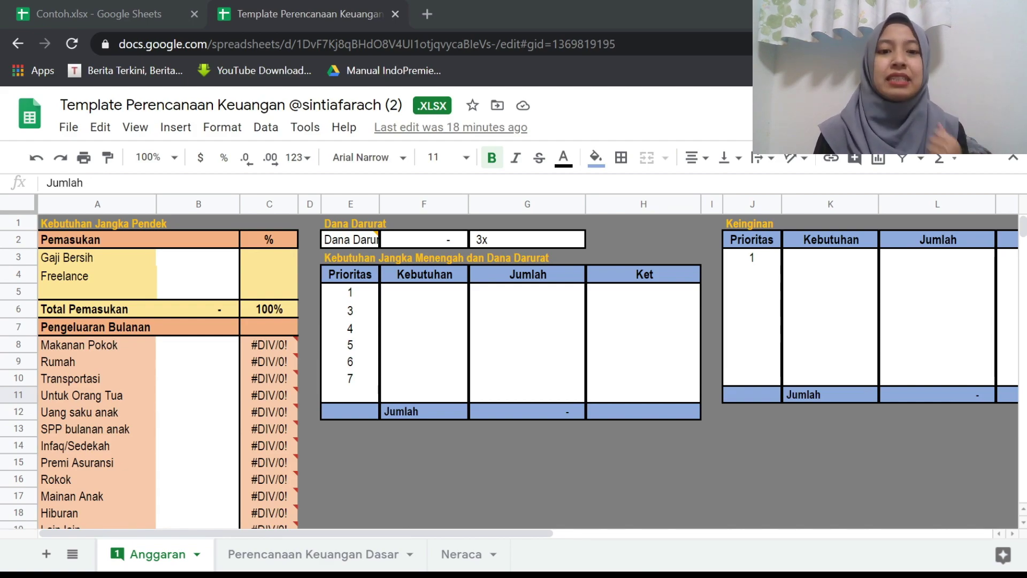
# Review the income, monthly expense and savings rows of the blank template's Anggaran sheet.
pyautogui.scroll(-2, 511, 353)
pyautogui.scroll(2, 511, 353)
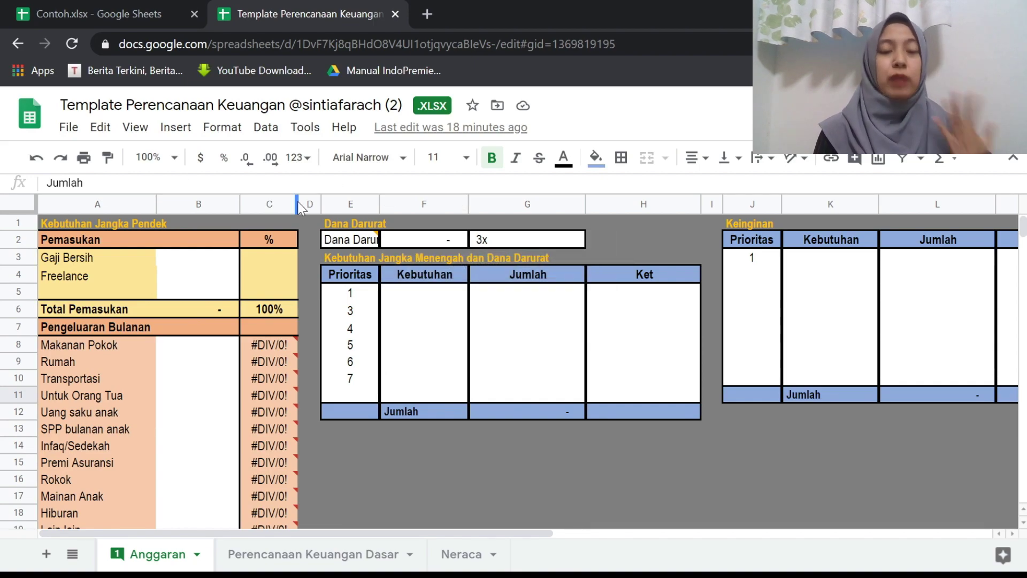
pyautogui.scroll(-1, 292, 337)
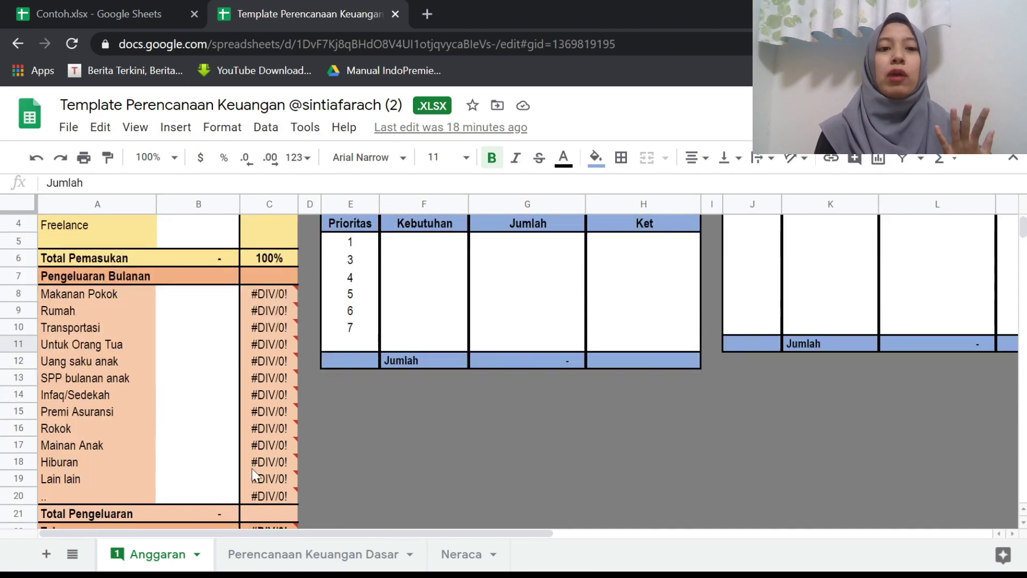
pyautogui.scroll(-1, 222, 289)
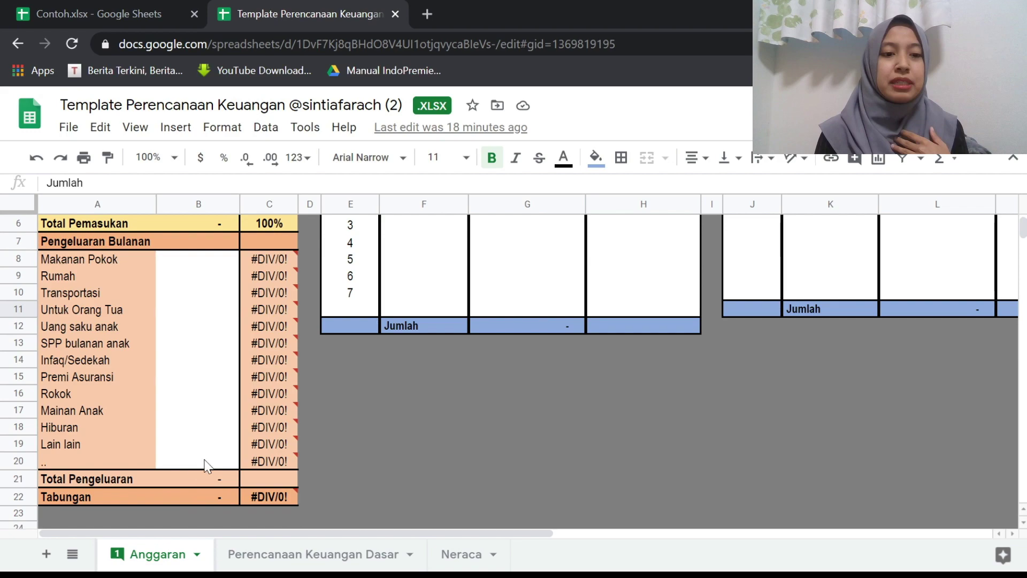
pyautogui.moveTo(298, 378)
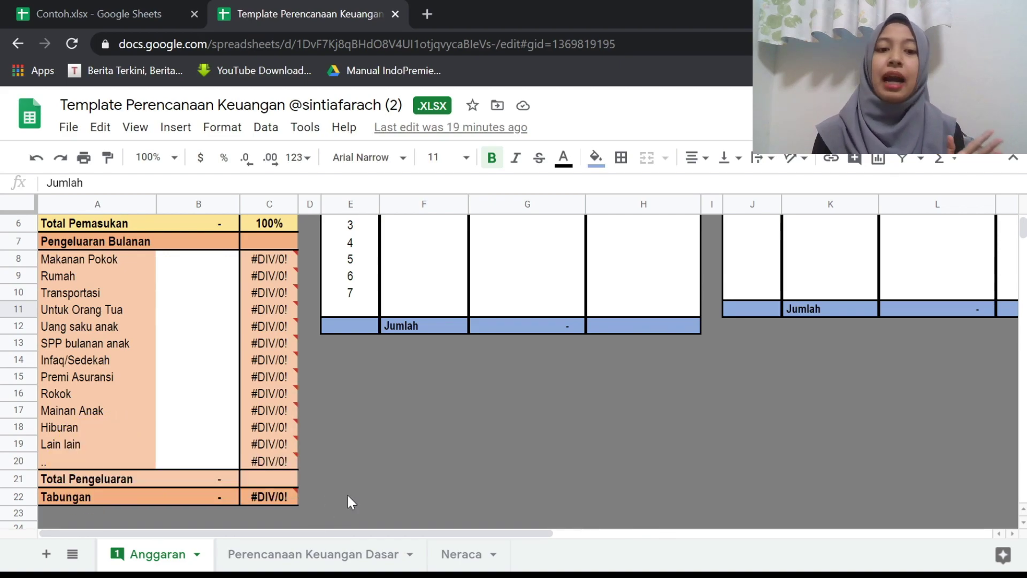
pyautogui.moveTo(279, 451)
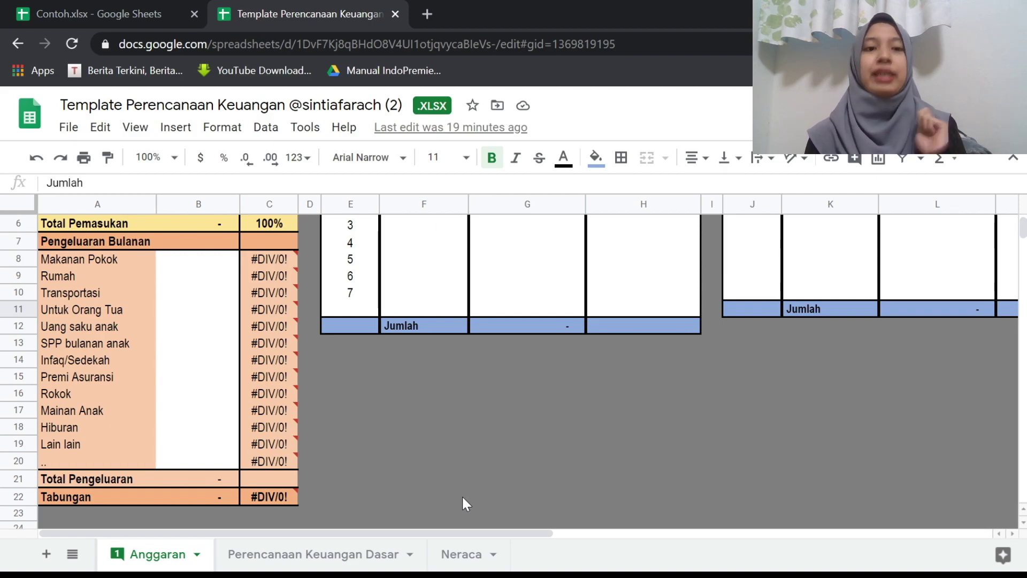
pyautogui.scroll(2, 462, 498)
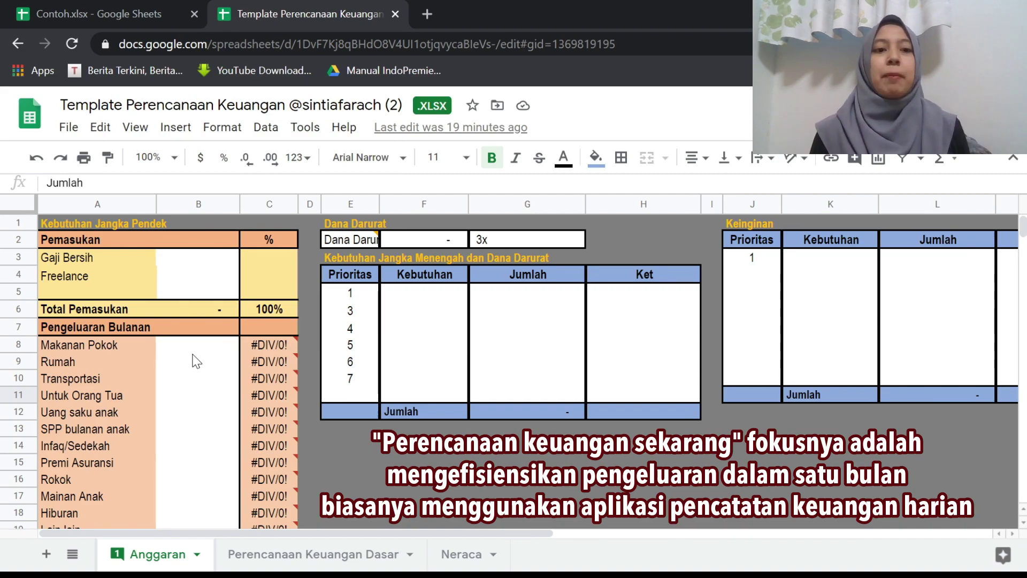
pyautogui.moveTo(247, 394)
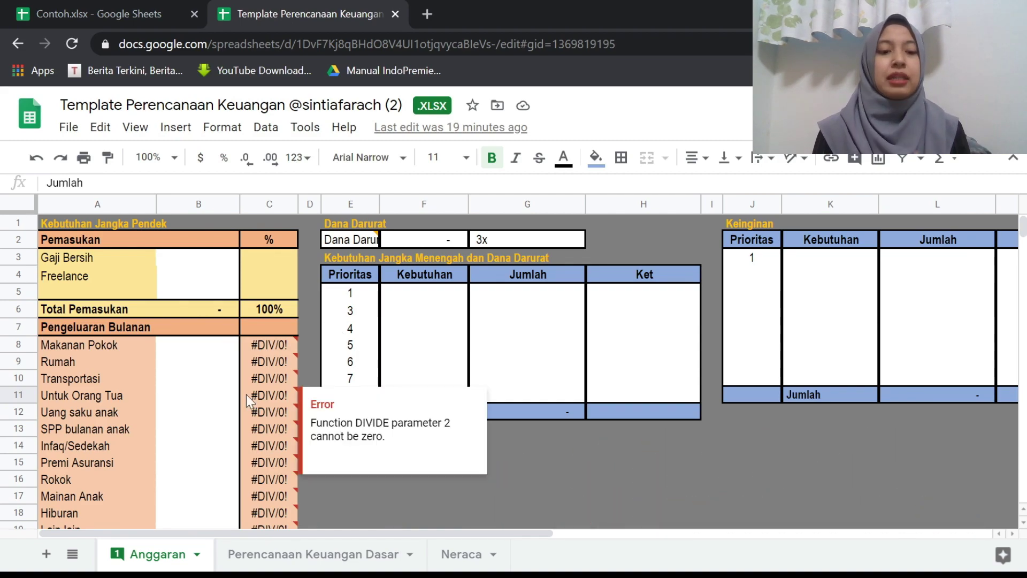
pyautogui.scroll(-2, 246, 394)
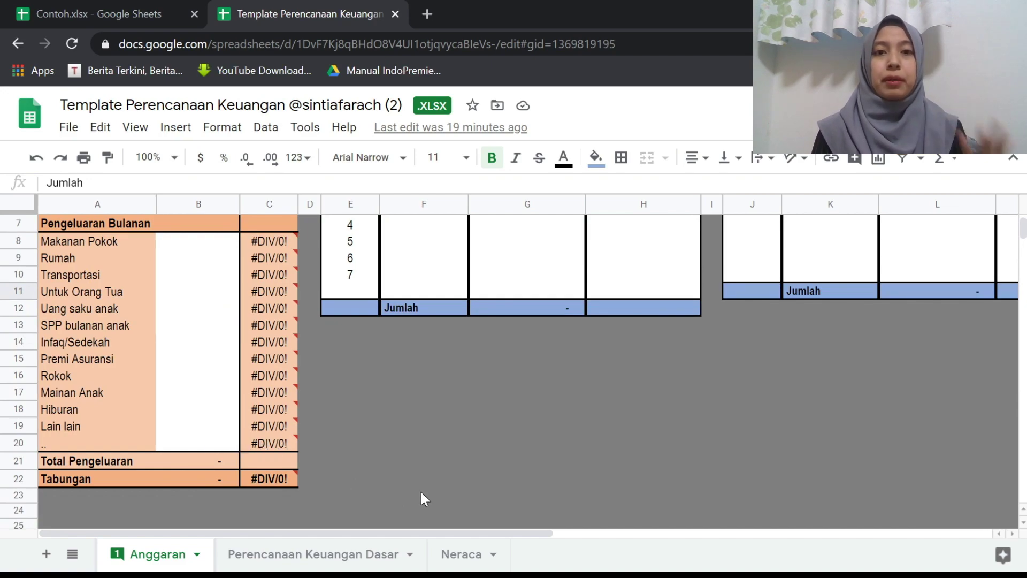
pyautogui.scroll(2, 421, 492)
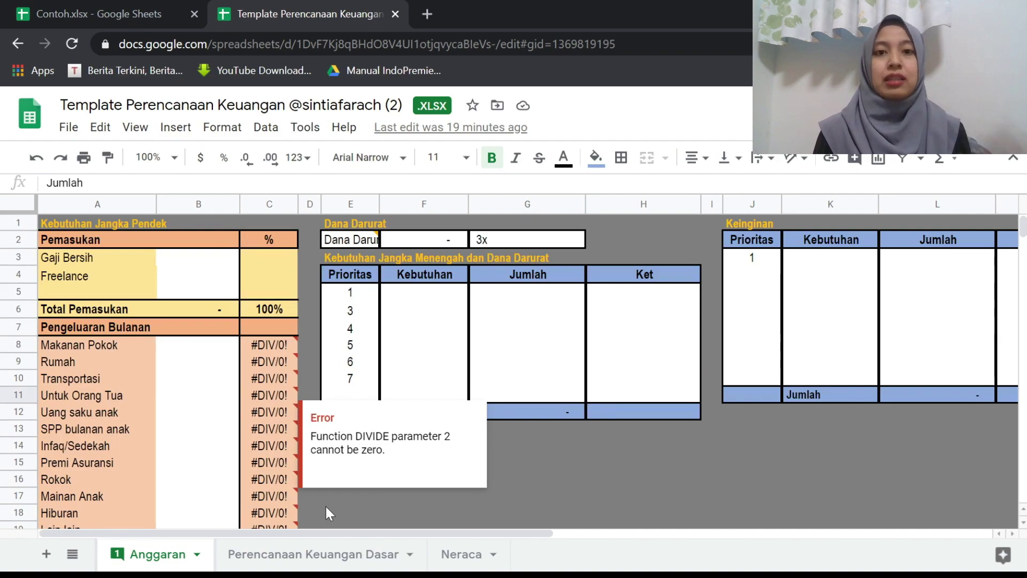
# Undo the last edit on the Anggaran sheet and select the 3x multiplier cell beside Dana Darurat.
pyautogui.hotkey('ctrl', 'z')
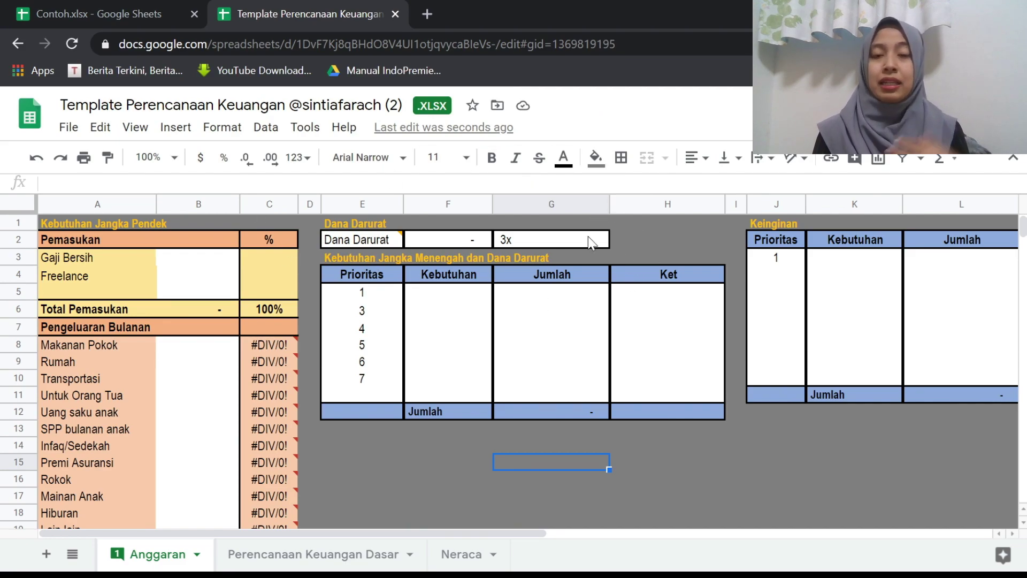
pyautogui.click(563, 242)
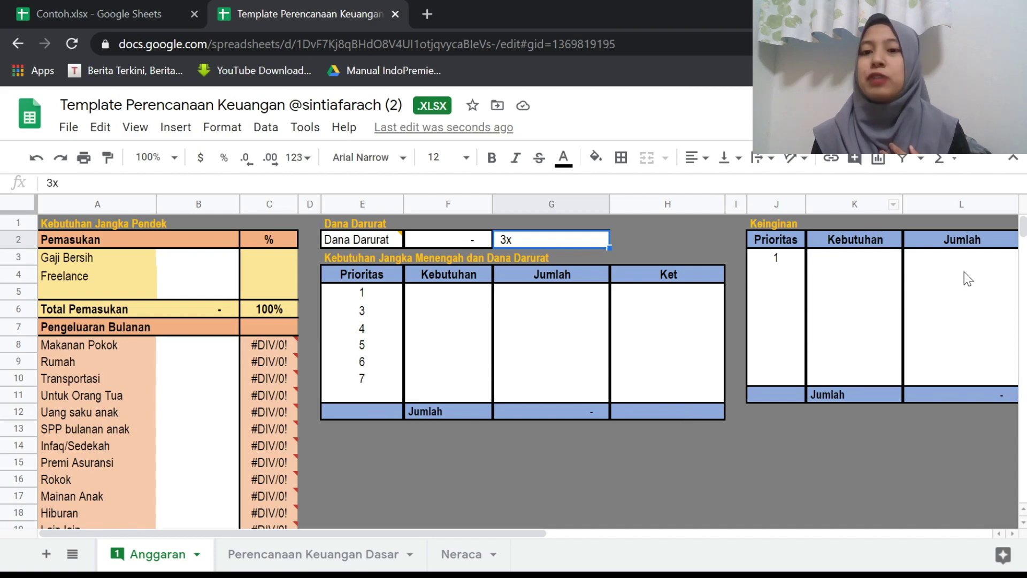
# Open the Perencanaan Keuangan Dasar sheet and select the Tabungan Awal amount in the Tabungan column.
pyautogui.click(296, 557)
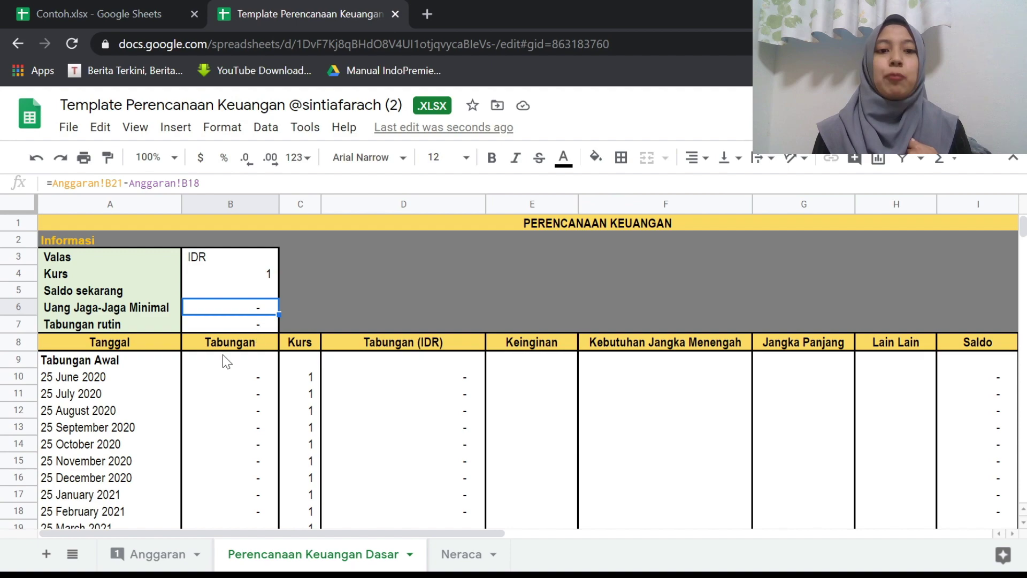
pyautogui.click(219, 364)
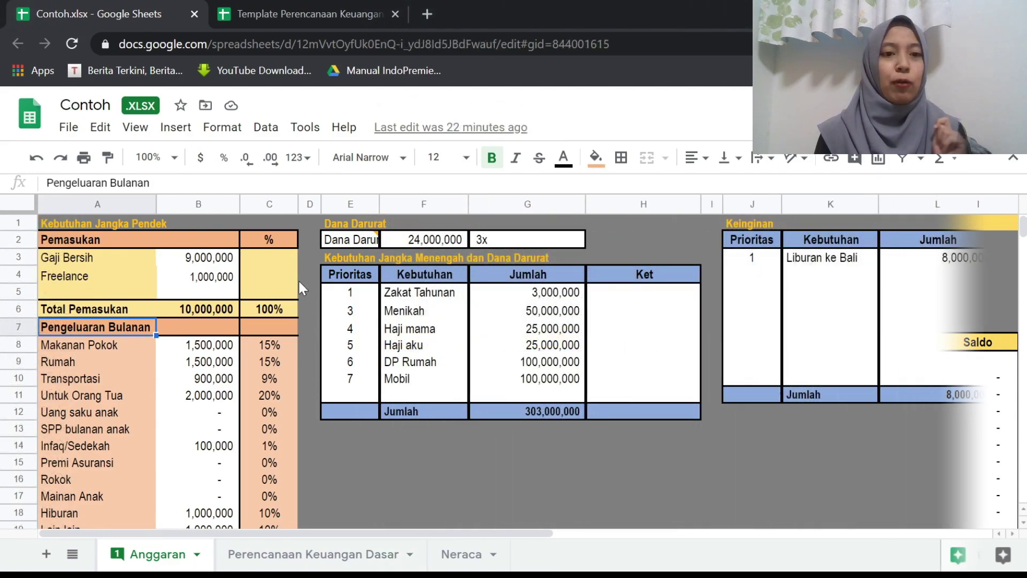
# Examine the Gaji Bersih and Freelance income labels and amounts in the Contoh workbook's Anggaran sheet.
pyautogui.click(127, 279)
pyautogui.press('Up')
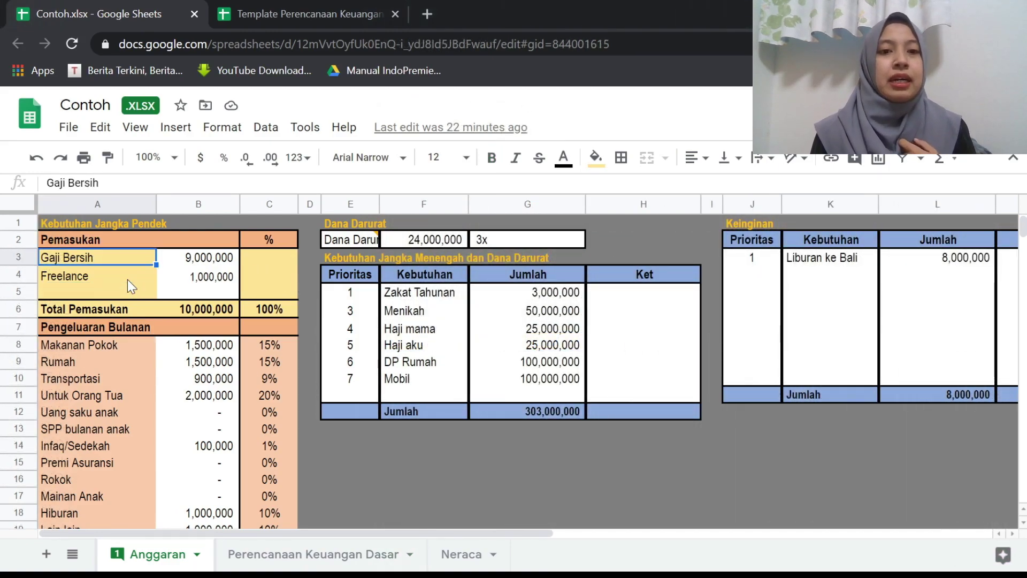
pyautogui.click(203, 279)
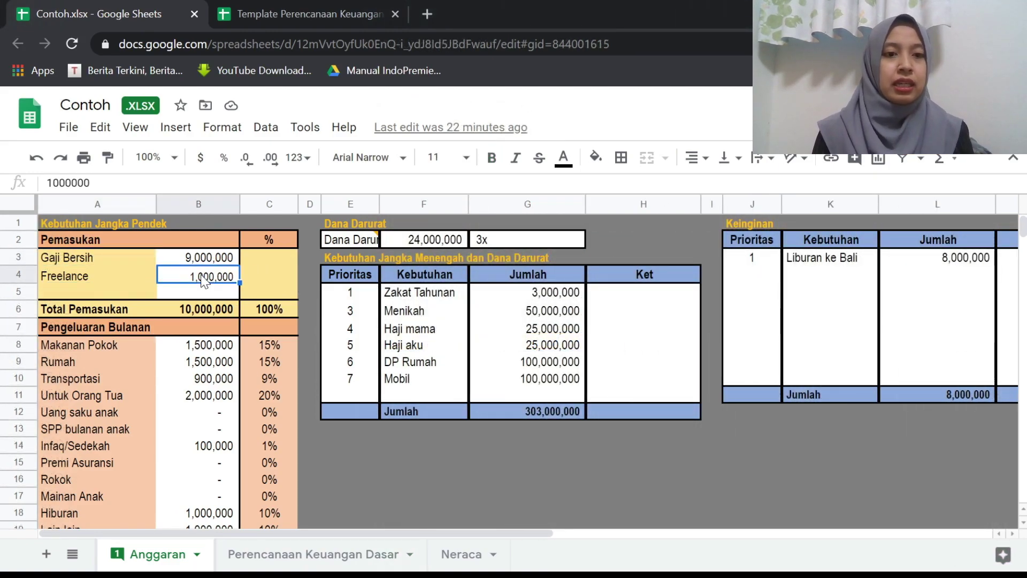
pyautogui.press('Up')
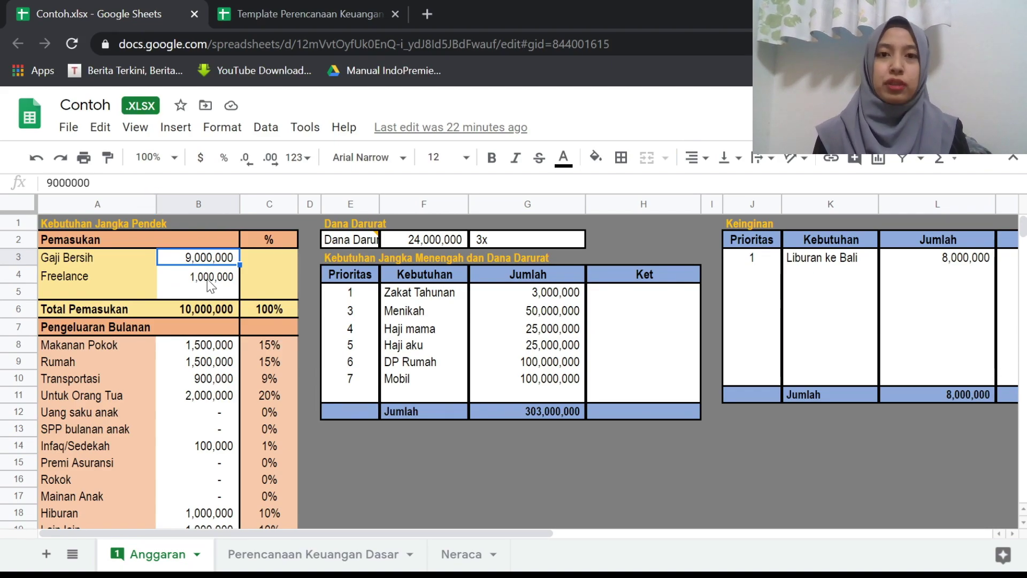
pyautogui.click(208, 280)
pyautogui.press('Up')
pyautogui.press('Down')
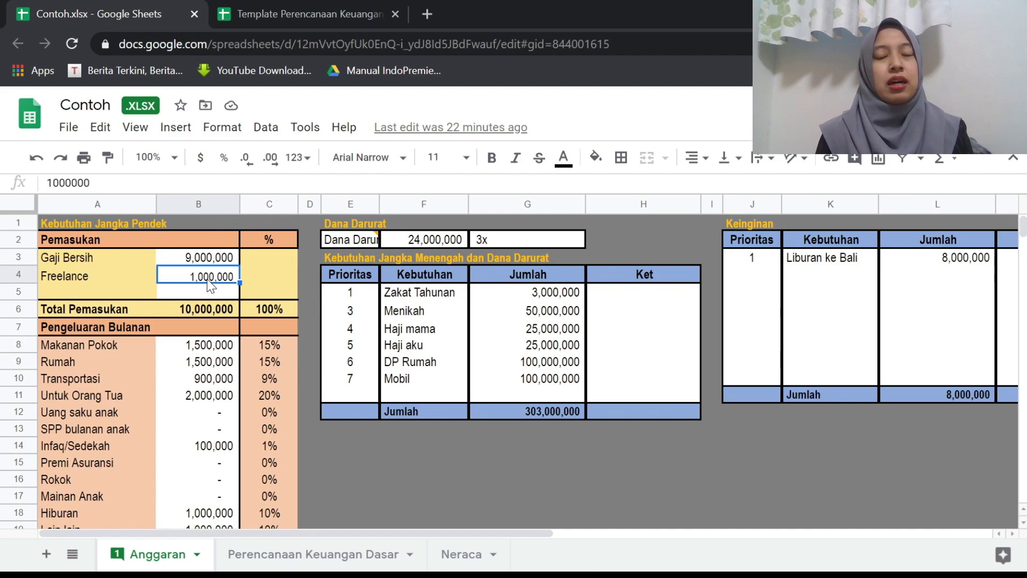
pyautogui.press('Up')
pyautogui.press('Down')
pyautogui.press('Left')
pyautogui.press('Right')
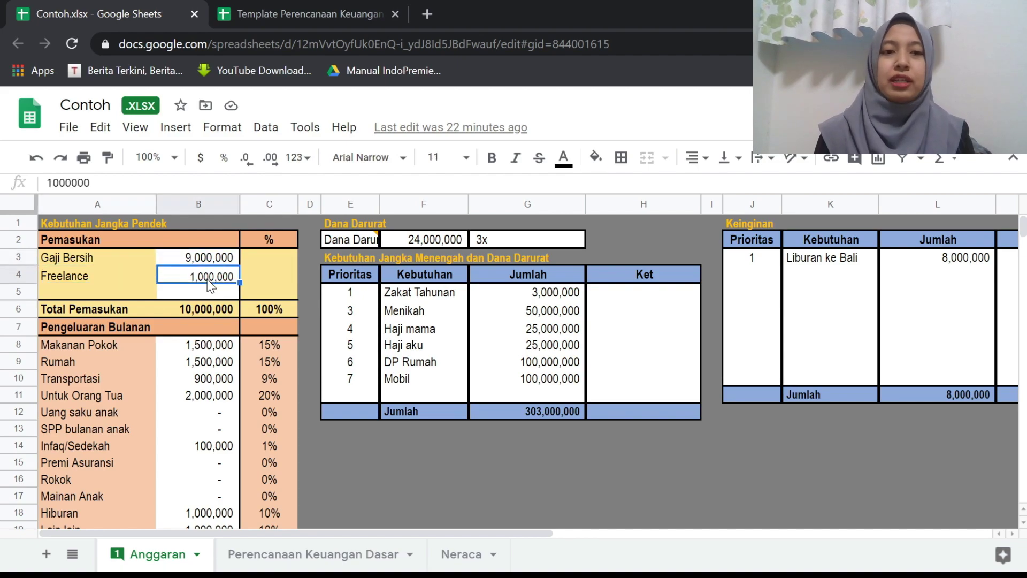
pyautogui.press('Down')
pyautogui.press('Left')
pyautogui.press('Right')
pyautogui.press('Up')
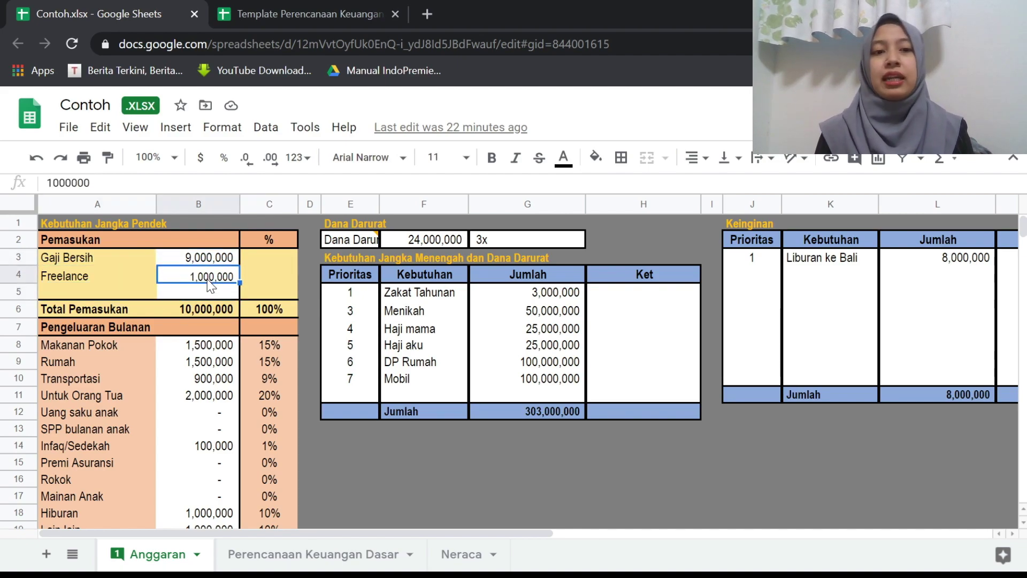
# Inspect the start of the Pengeluaran Bulanan section, including the formula behind the Makanan Pokok amount.
pyautogui.press('Down')
pyautogui.press('Down')
pyautogui.press('Down')
pyautogui.press('Down')
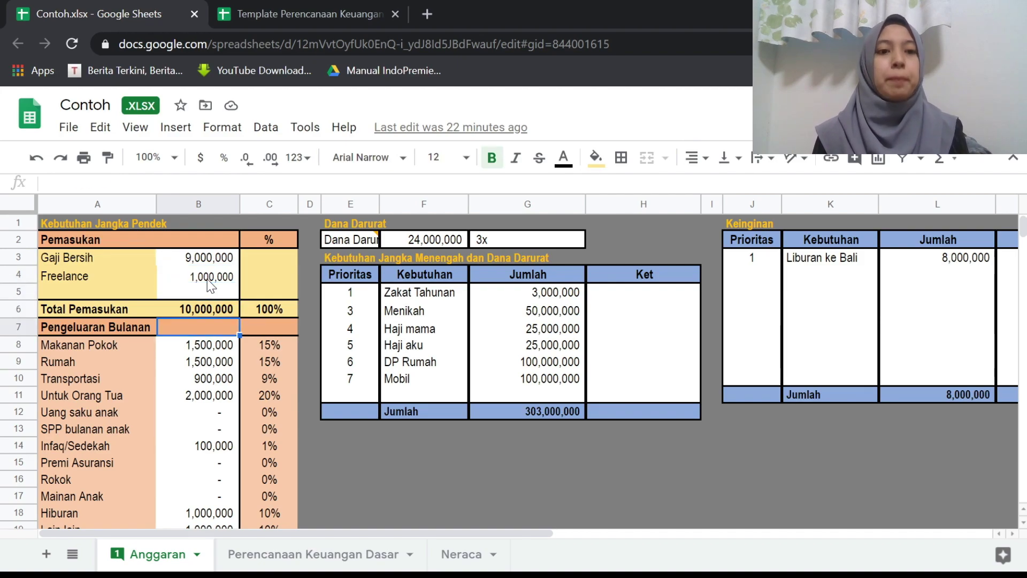
pyautogui.press('Left')
pyautogui.press('Right')
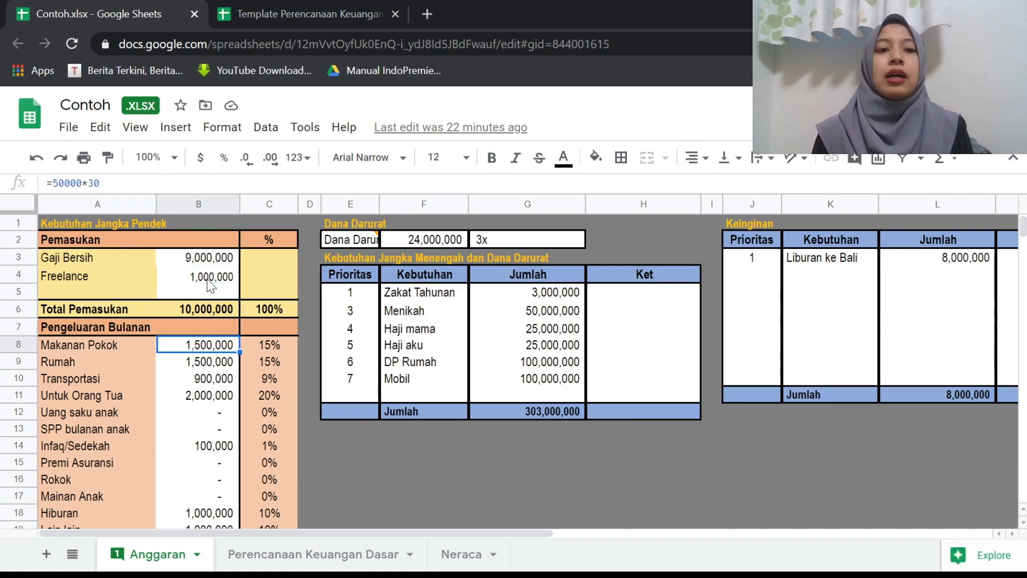
pyautogui.press('Down')
pyautogui.press('Left')
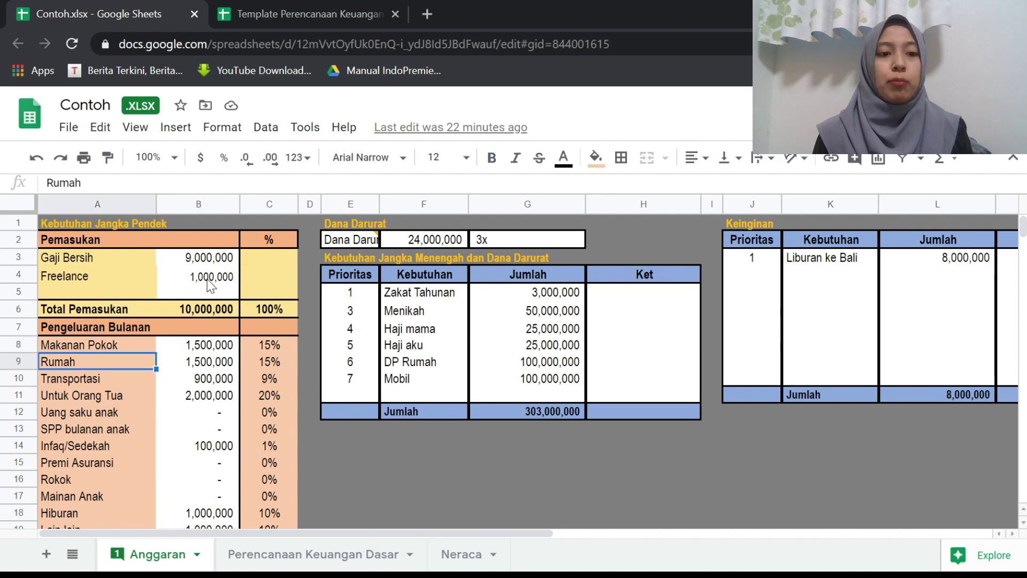
pyautogui.press('Up')
pyautogui.press('Right')
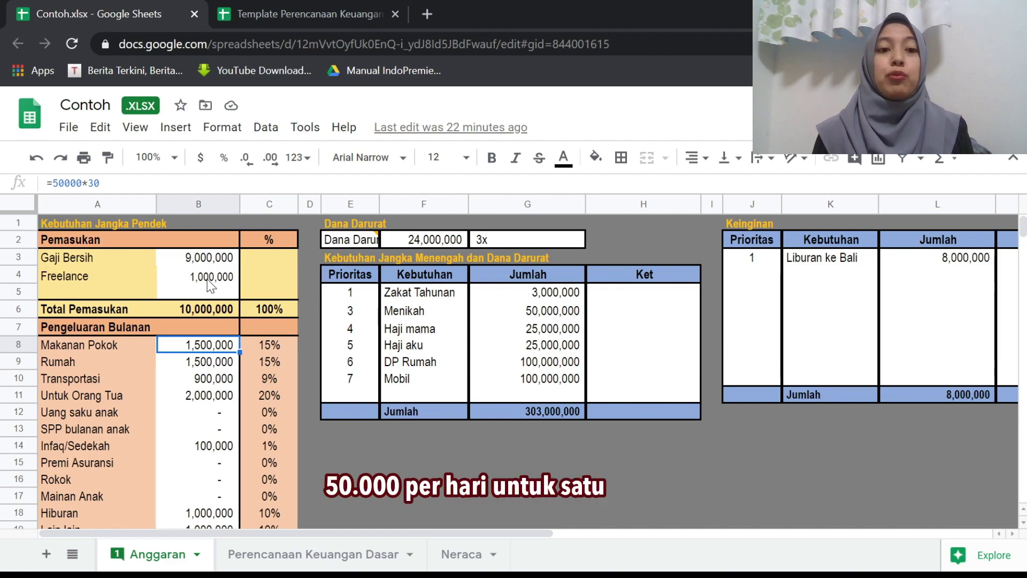
# Go through the monthly expense amounts in column B from Rumah down to Lain lain.
pyautogui.press('Down')
pyautogui.press('Left')
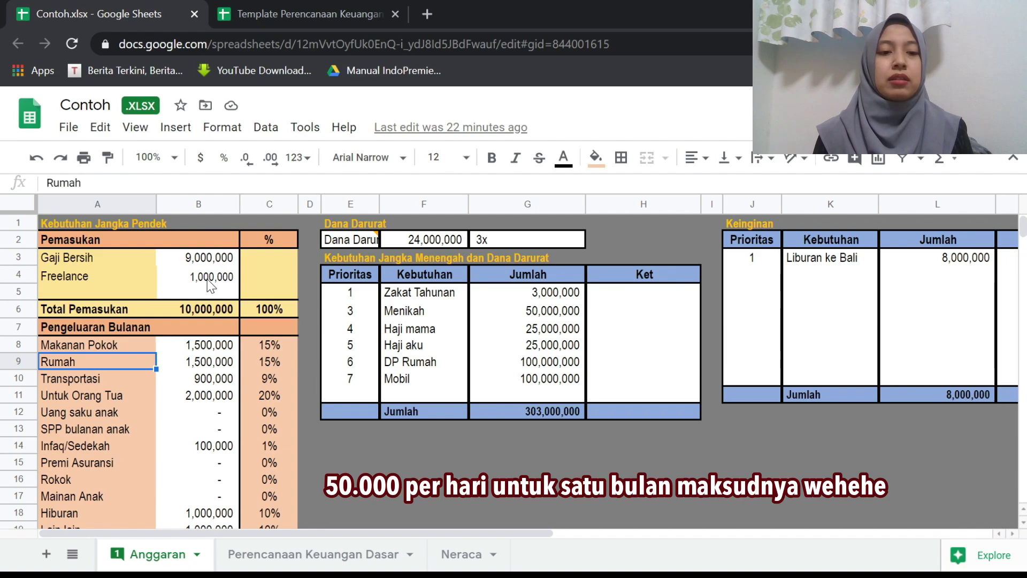
pyautogui.press('Right')
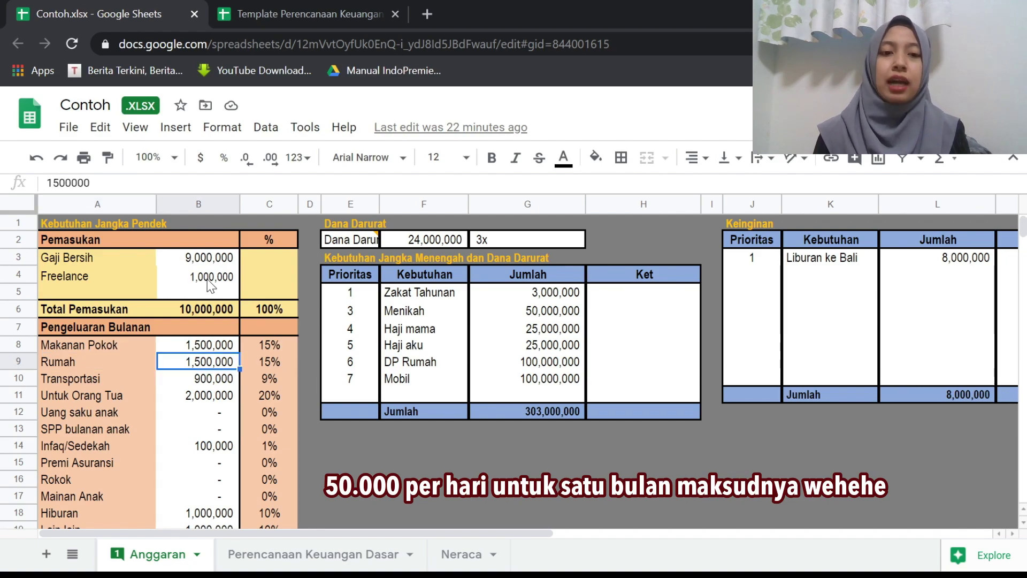
pyautogui.press('Down')
pyautogui.press('Down')
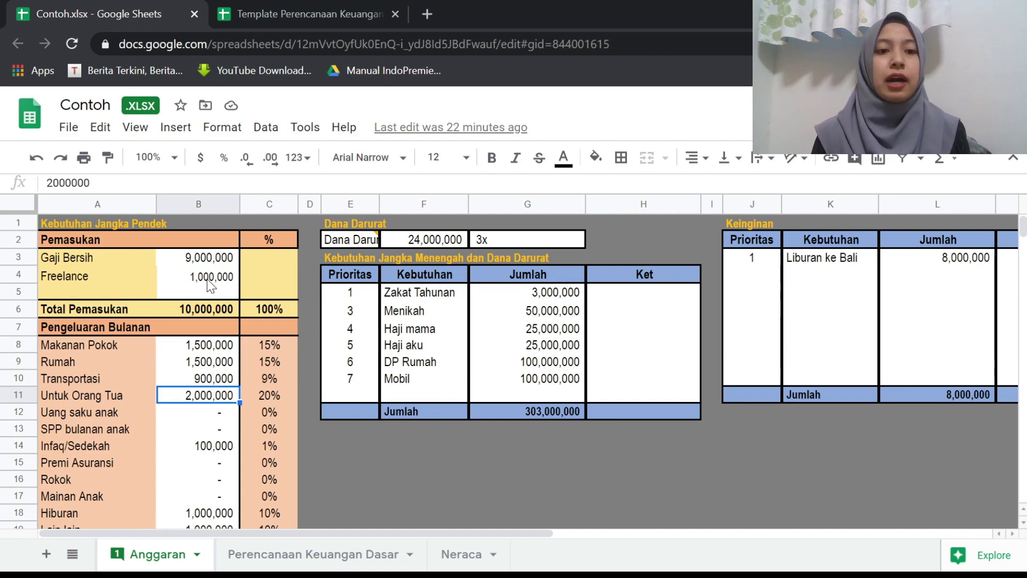
pyautogui.press('Down')
pyautogui.press('Down')
pyautogui.press('Down')
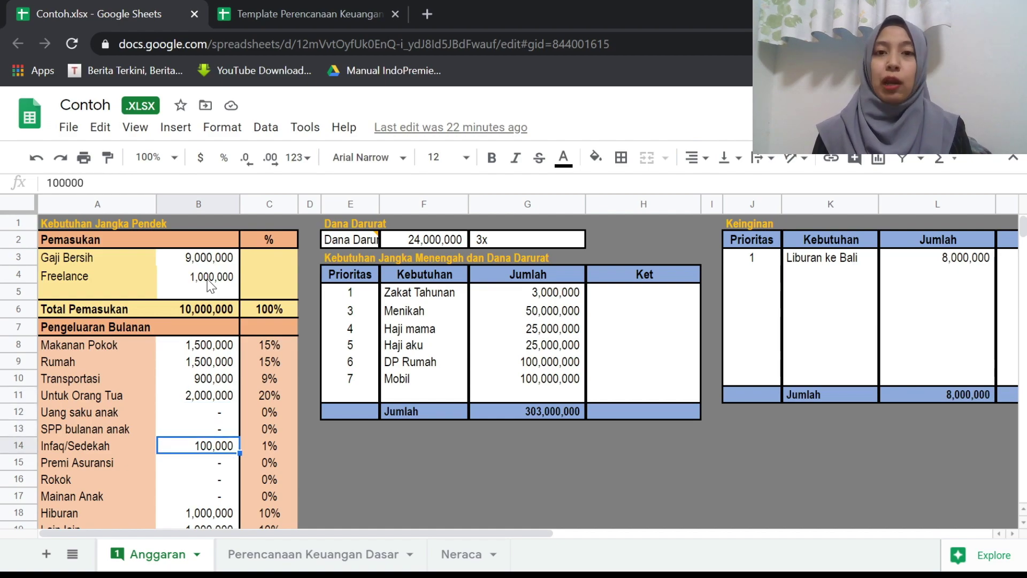
pyautogui.press('Down')
pyautogui.press('Down')
pyautogui.press('Down')
pyautogui.press('Down')
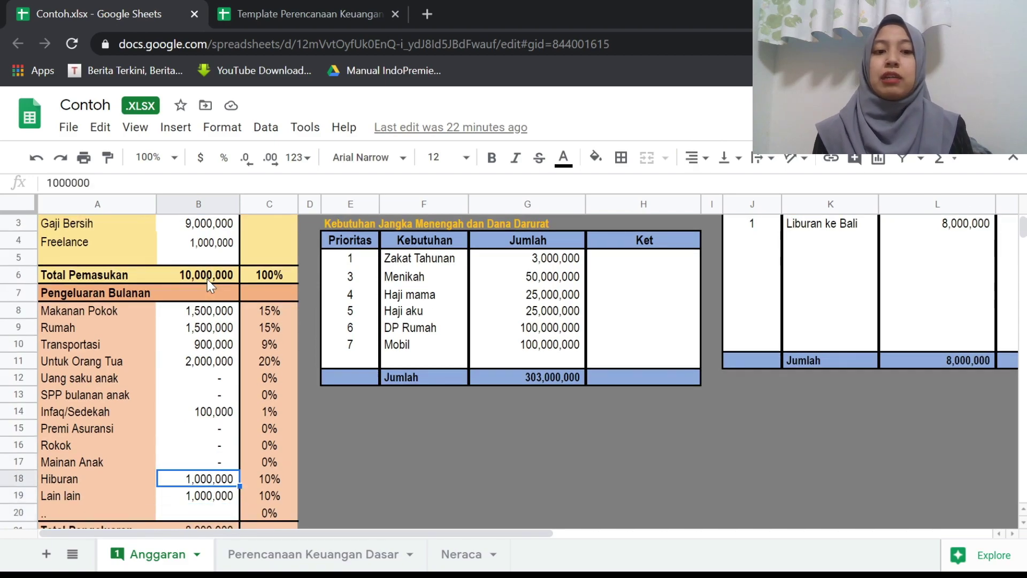
pyautogui.press('Down')
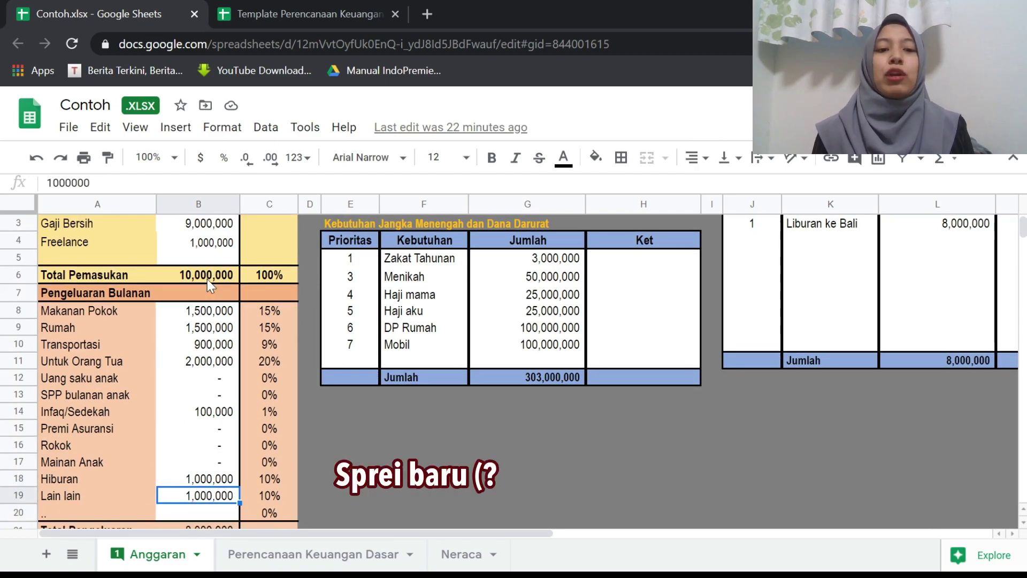
# Check the Total Pengeluaran amount and the formulas behind the Tabungan amount and percentage.
pyautogui.press('Down')
pyautogui.press('Down')
pyautogui.press('Down')
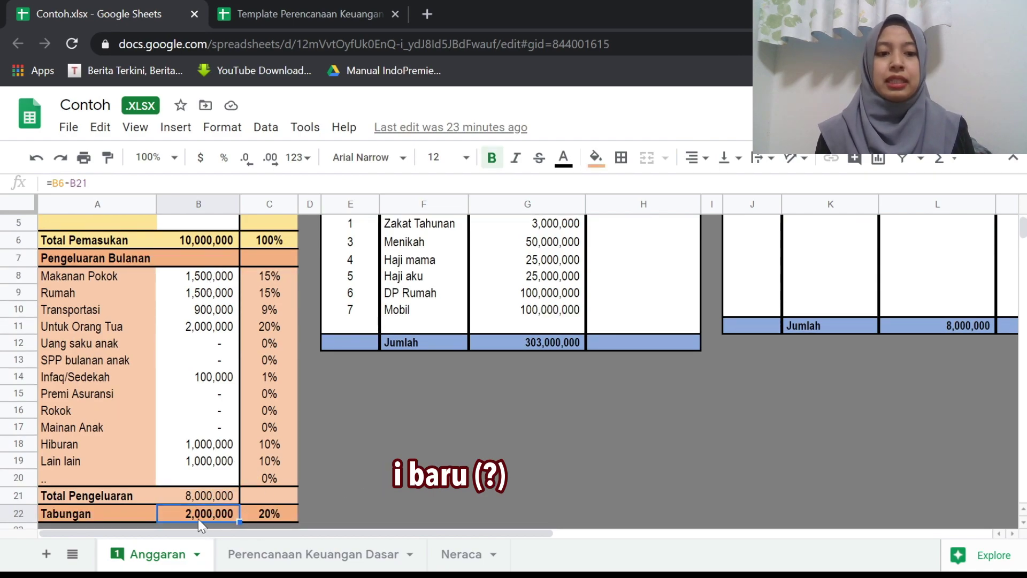
pyautogui.press('Up')
pyautogui.press('Down')
pyautogui.press('Right')
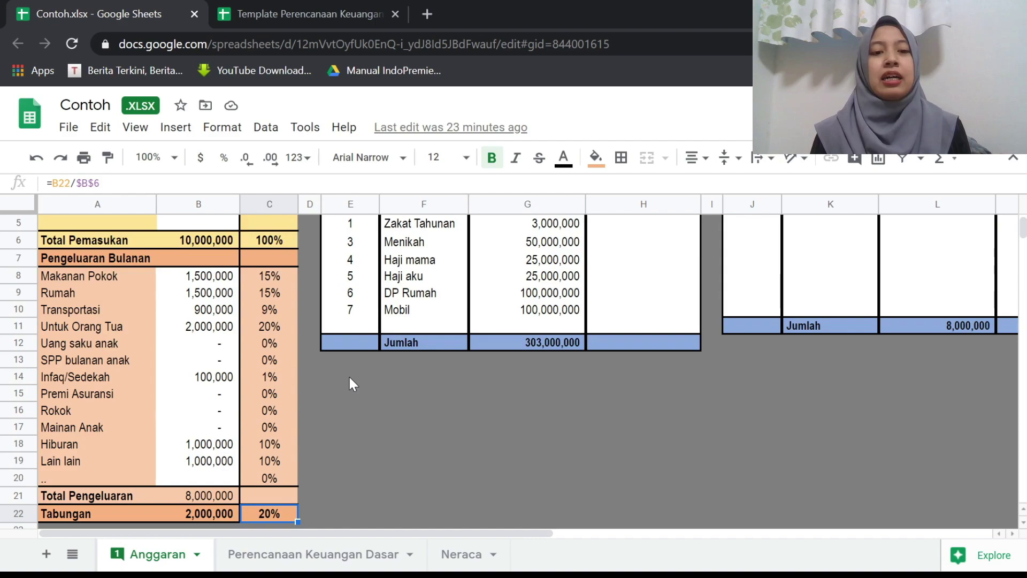
# Clear the monthly Hiburan amount in cell B18 and check the recalculated budget.
pyautogui.click(201, 449)
pyautogui.press('Delete')
pyautogui.press('Down')
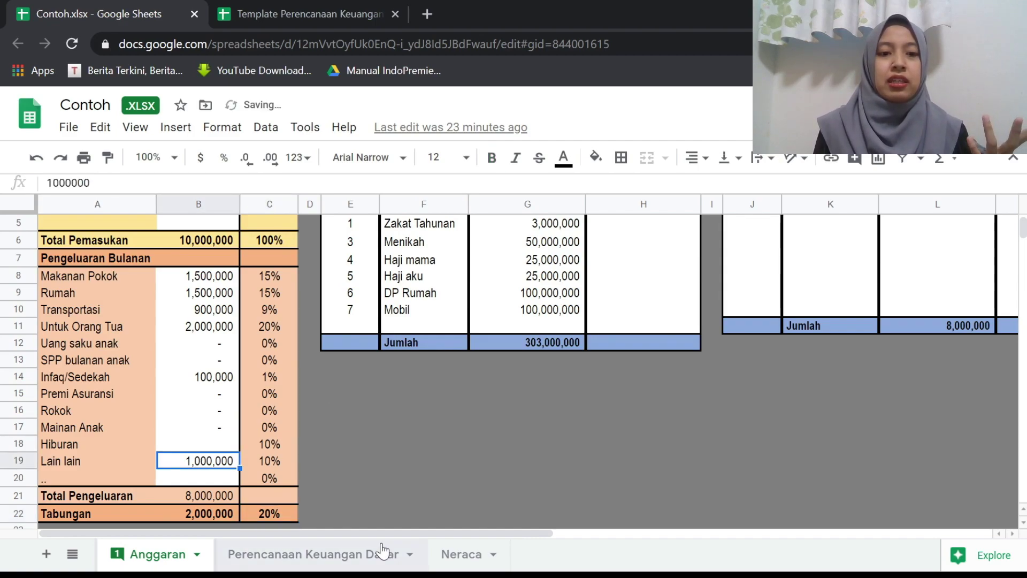
pyautogui.press('Up')
pyautogui.press('Right')
pyautogui.press('Left')
pyautogui.press('Down')
pyautogui.press('Up')
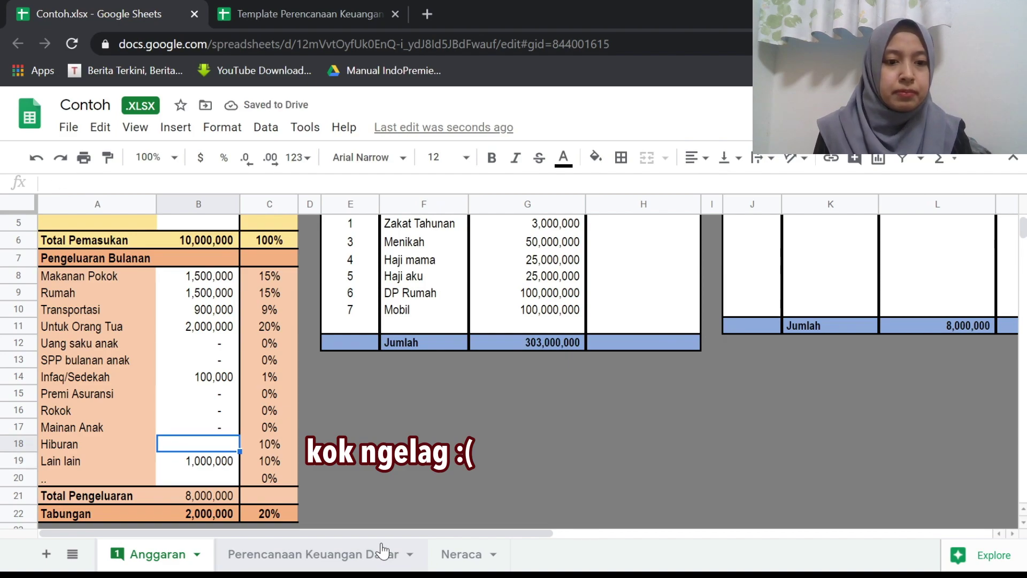
pyautogui.press('Down')
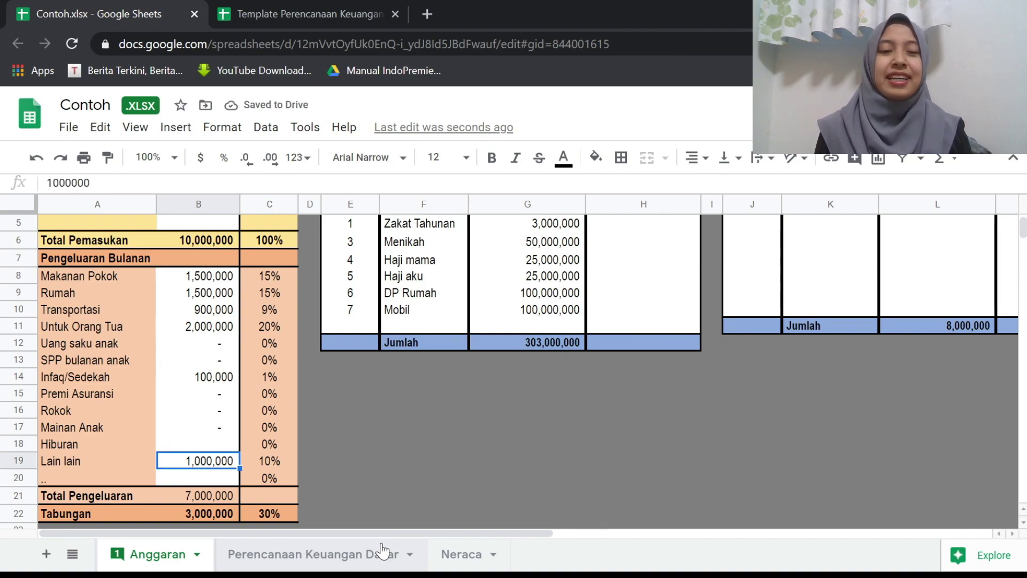
pyautogui.click(447, 443)
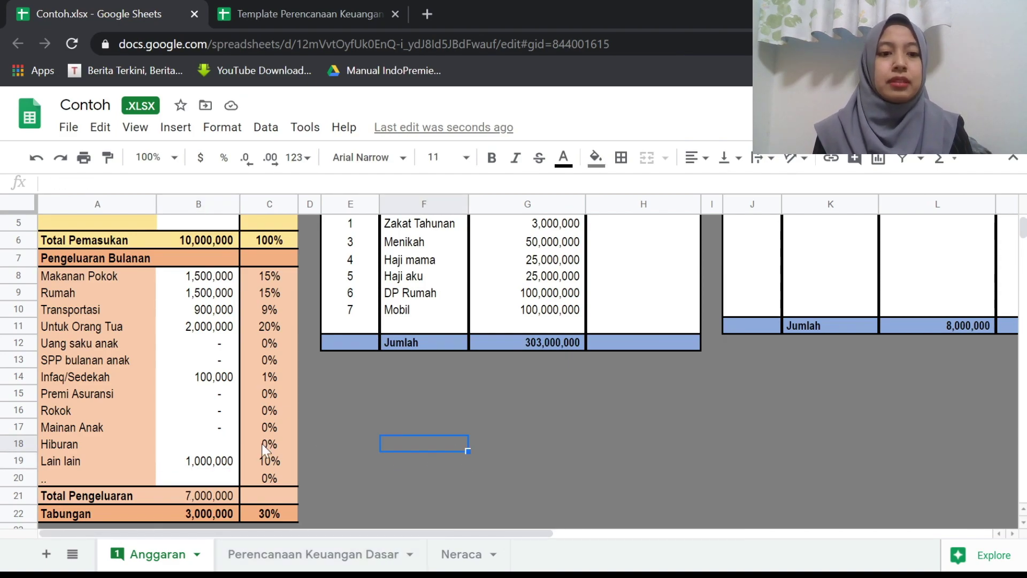
# Enter 1,000,000 as the monthly Hiburan amount in cell B18.
pyautogui.click(235, 441)
pyautogui.write('1,000,000')
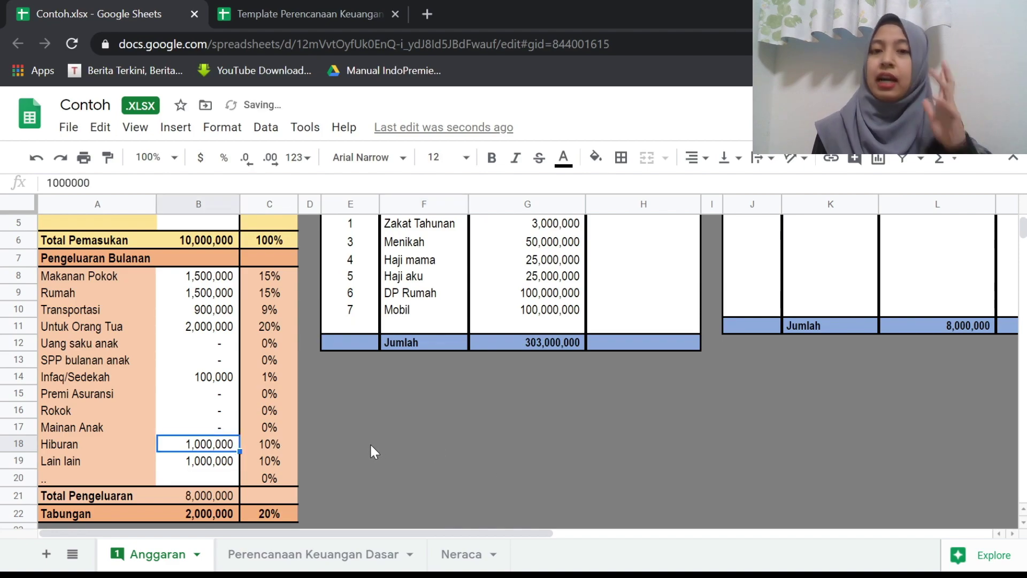
# Widen column E slightly so that the Dana Darurat label in cell E2 fits.
pyautogui.scroll(2, 370, 445)
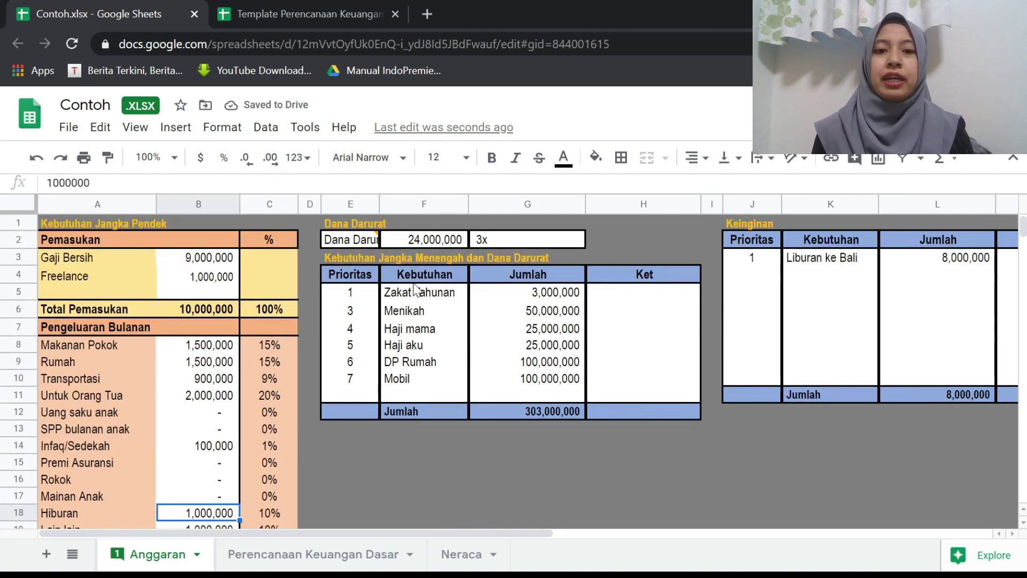
pyautogui.click(414, 283)
pyautogui.press('Up')
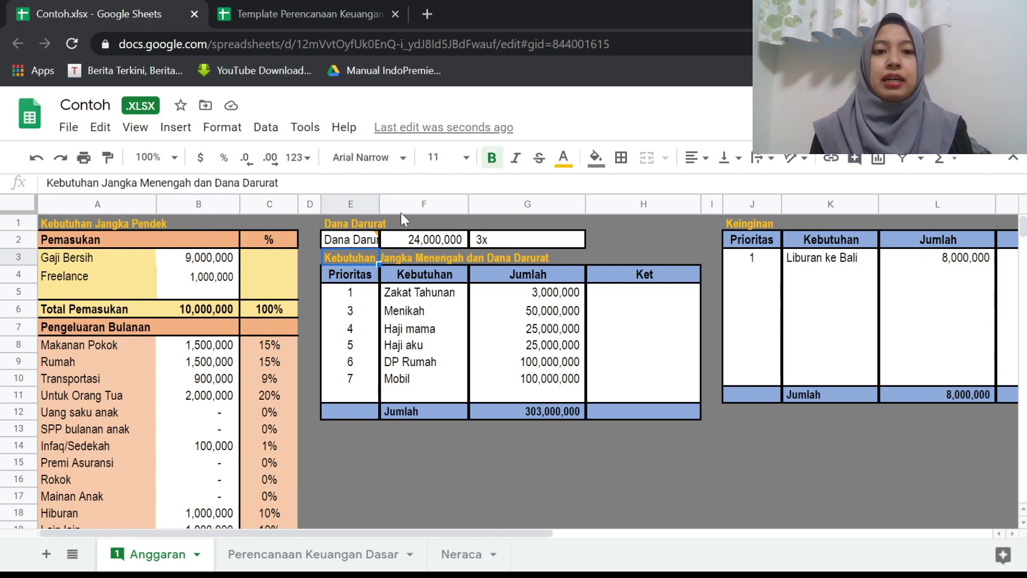
pyautogui.moveTo(378, 198); pyautogui.dragTo(390, 197)
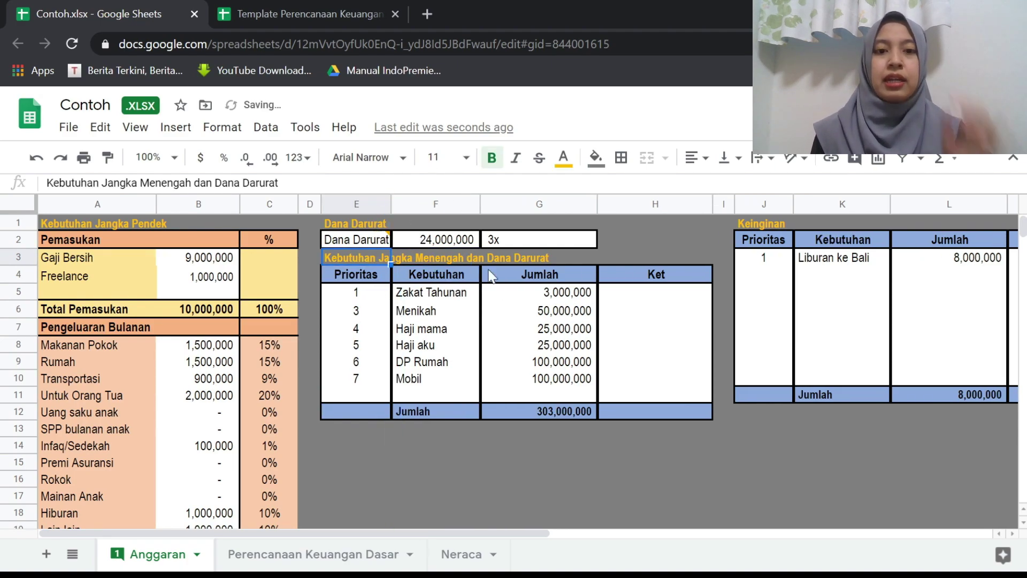
# Check the Dana Darurat multiplier in G2 and the formula behind its amount in F2.
pyautogui.click(517, 239)
pyautogui.click(457, 244)
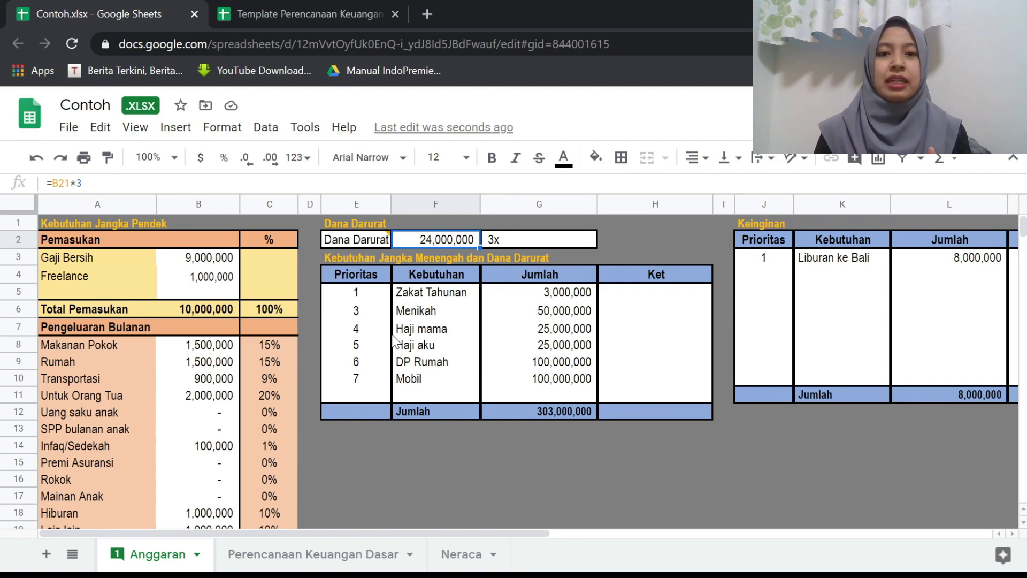
pyautogui.moveTo(383, 245)
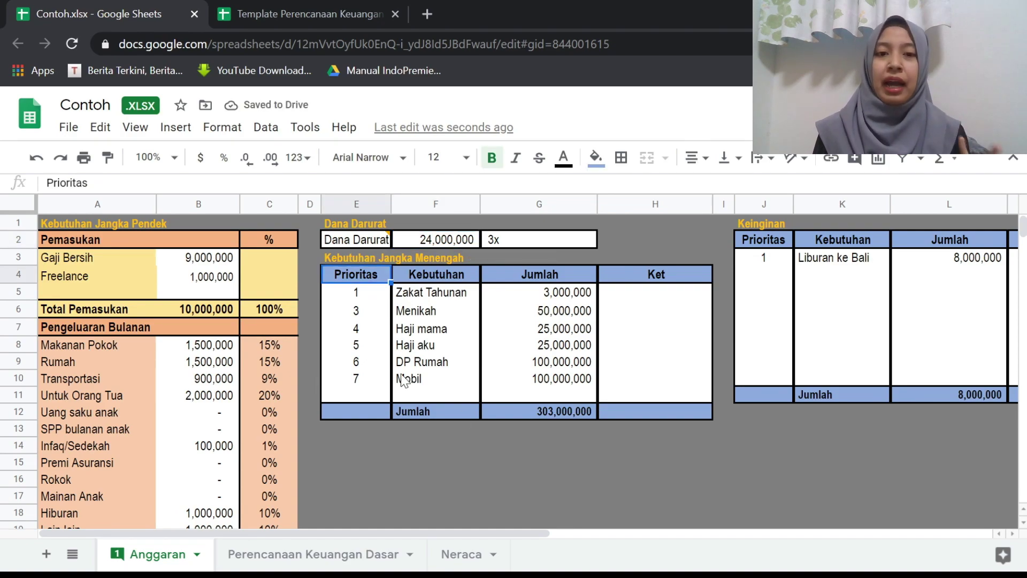
# Examine the first entries of the Kebutuhan Jangka Menengah table, including the priority given to Zakat Tahunan.
pyautogui.click(451, 300)
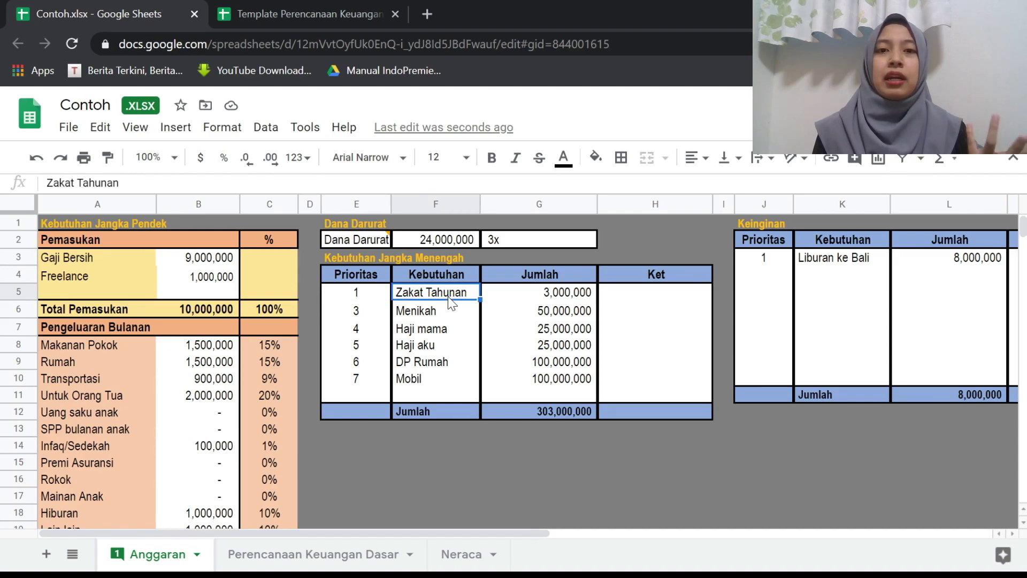
pyautogui.press('Down')
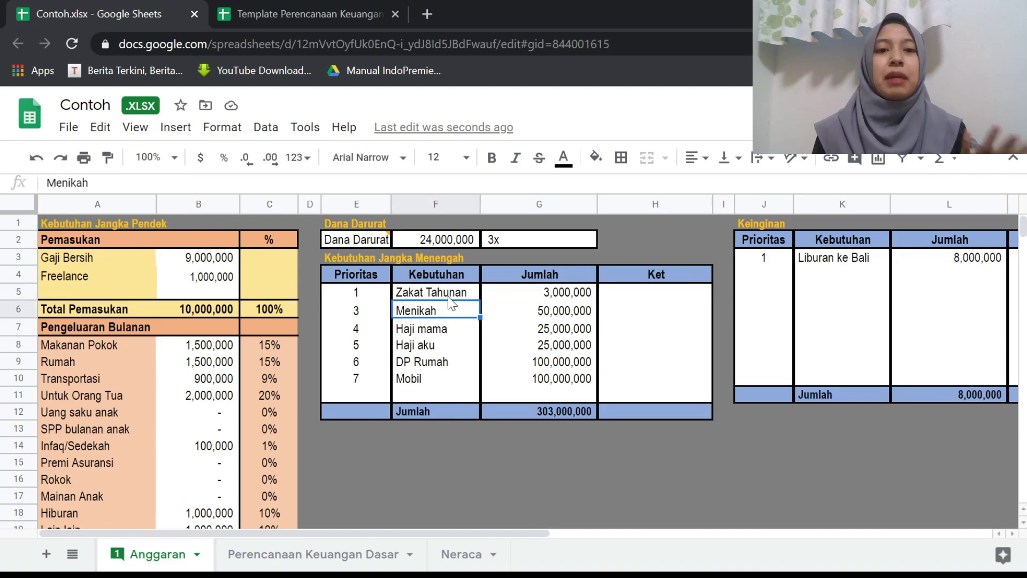
pyautogui.press('Up')
pyautogui.press('Right')
pyautogui.press('Left')
pyautogui.press('Left')
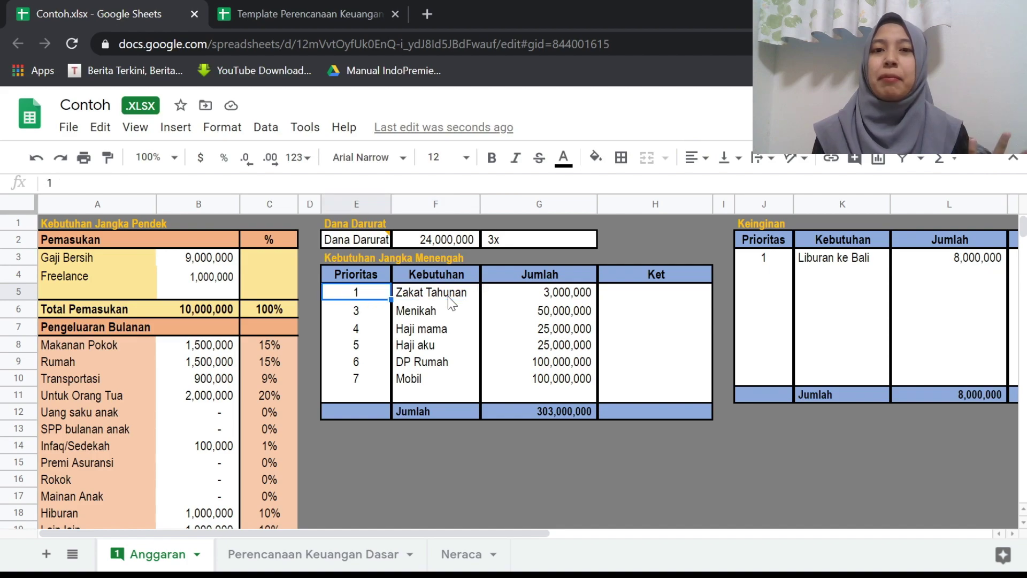
pyautogui.press('Right')
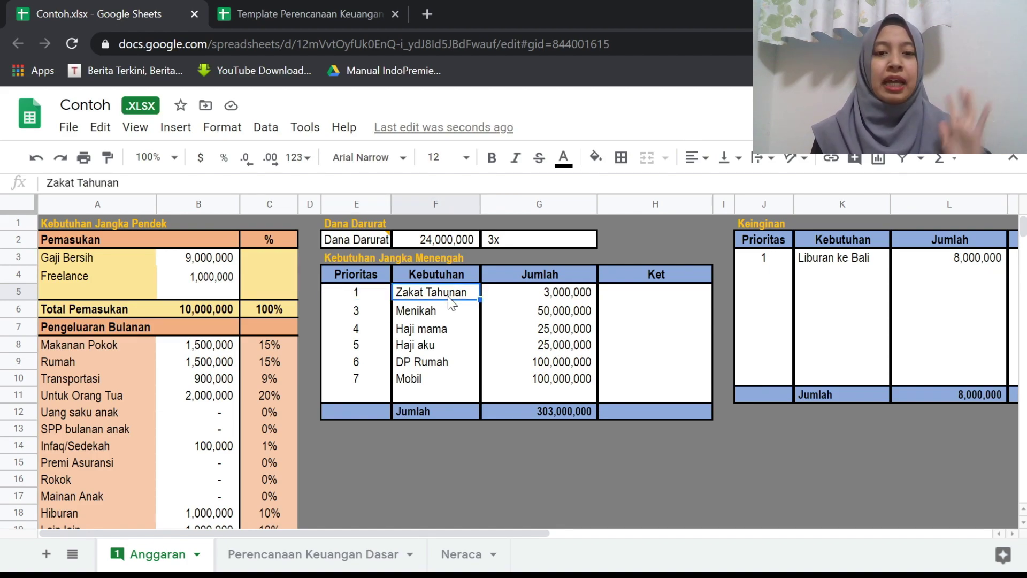
# Inspect the formula behind the Zakat Tahunan amount in cell G5.
pyautogui.press('Down')
pyautogui.press('Up')
pyautogui.press('Right')
pyautogui.click(434, 300)
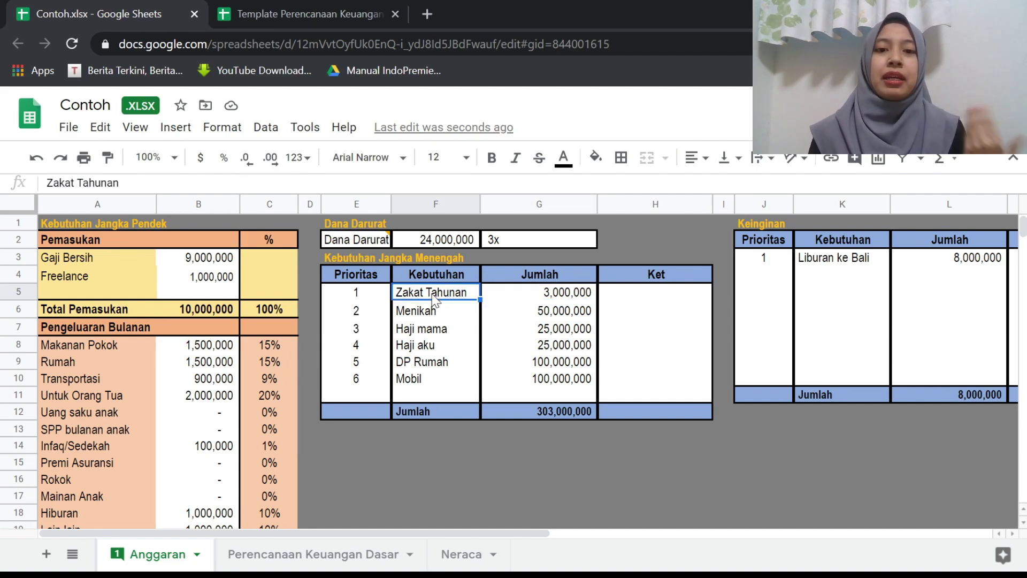
pyautogui.press('Right')
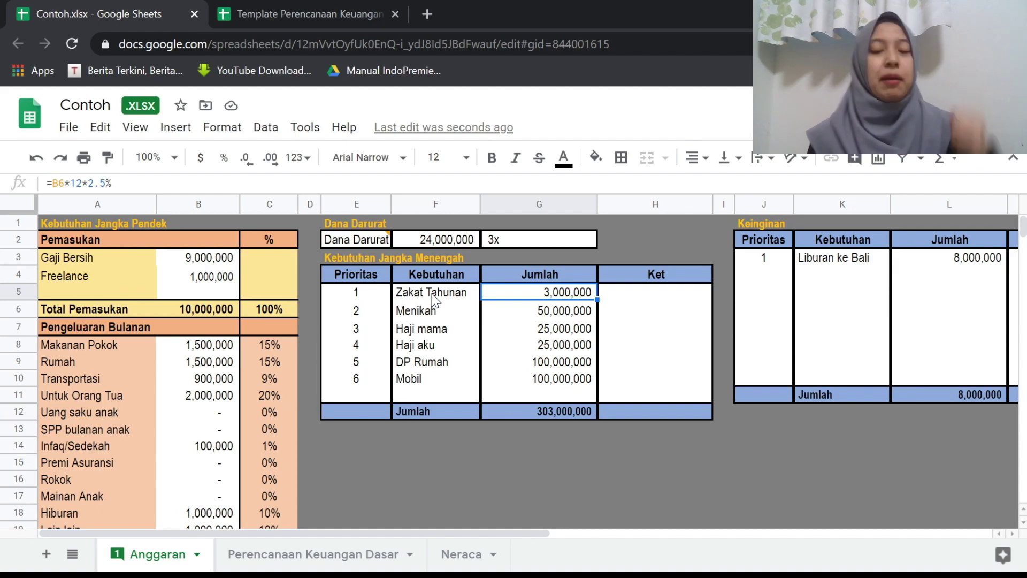
# Go through the Menikah, Haji mama and Haji aku entries and their amounts in the Kebutuhan Jangka Menengah table.
pyautogui.click(434, 300)
pyautogui.press('Down')
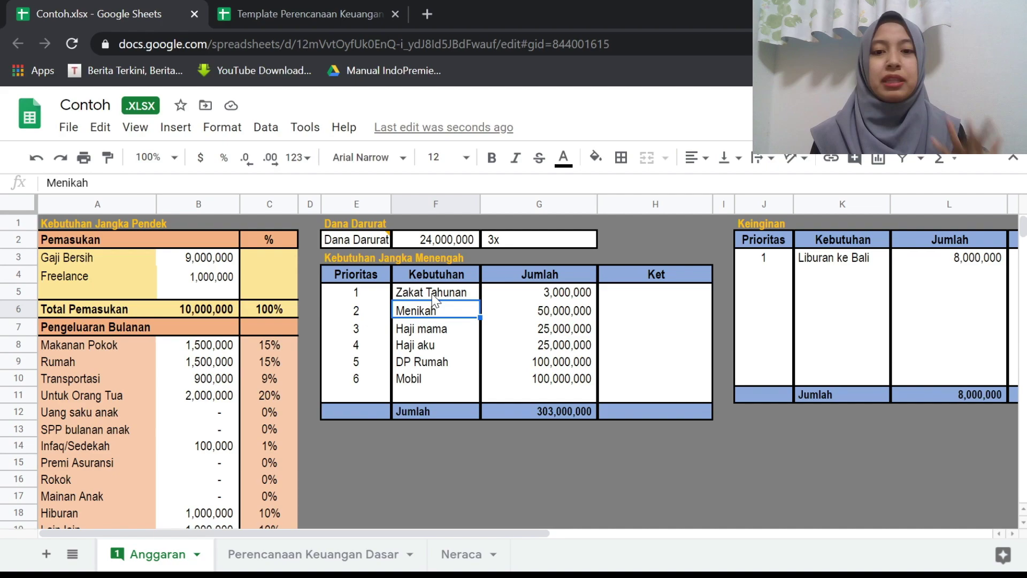
pyautogui.press('Right')
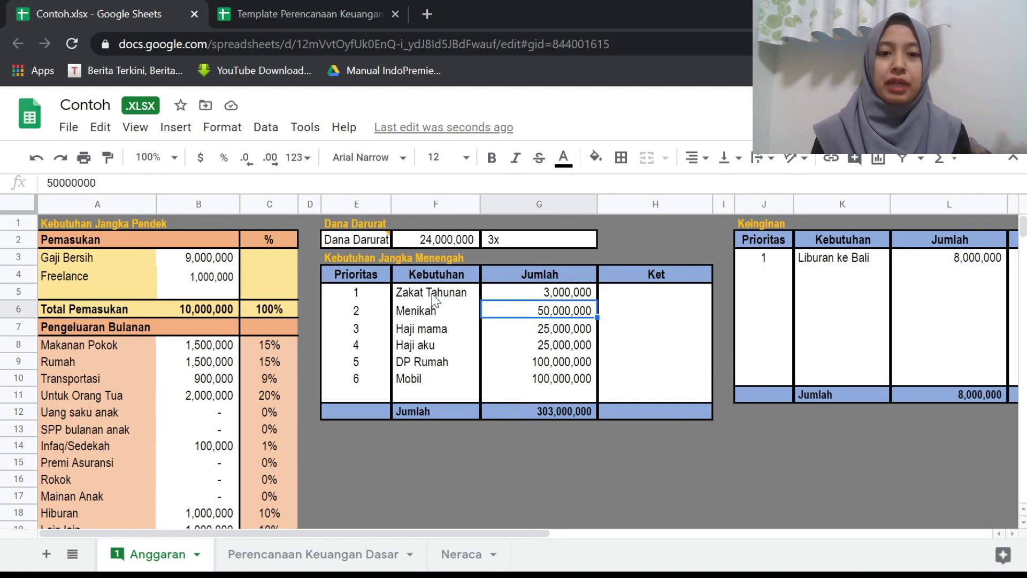
pyautogui.press('Left')
pyautogui.press('Down')
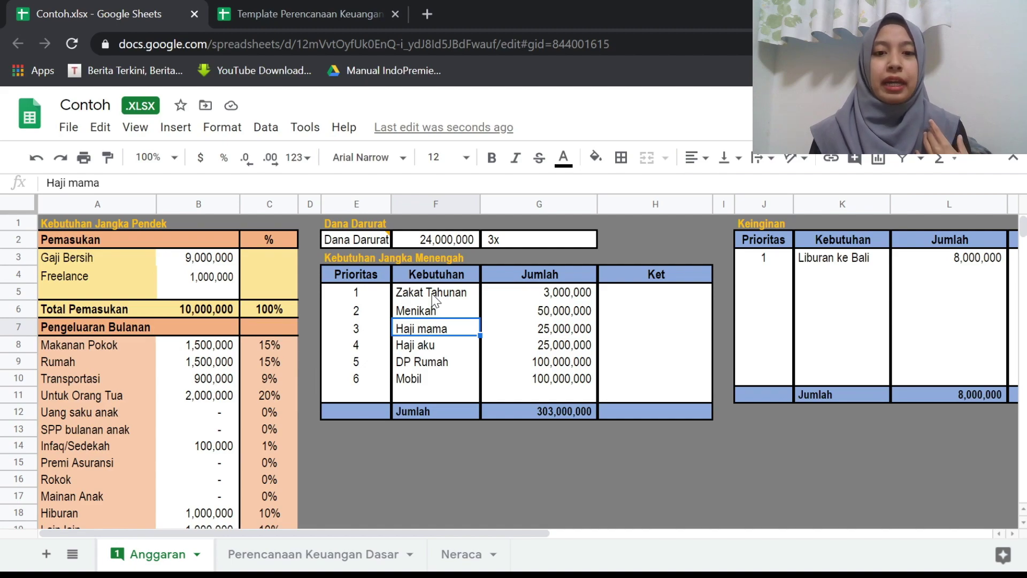
pyautogui.press('Right')
pyautogui.press('Left')
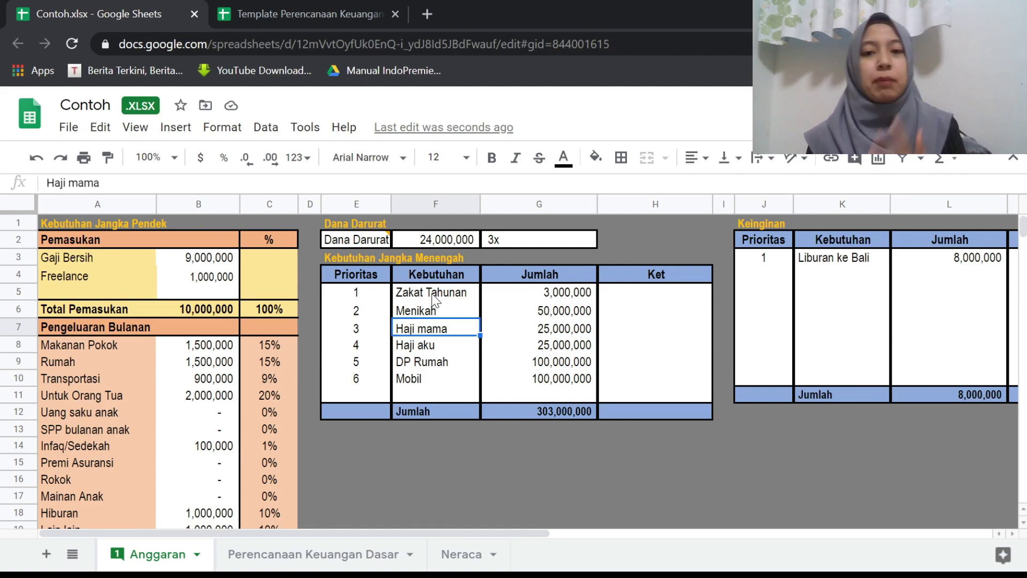
pyautogui.press('Right')
pyautogui.press('Left')
pyautogui.press('Down')
pyautogui.press('Right')
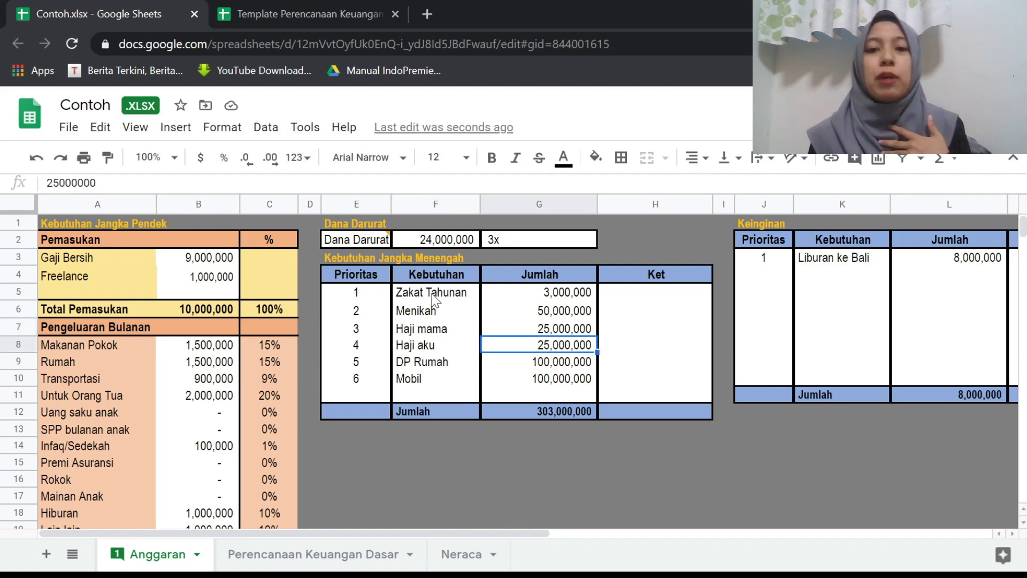
pyautogui.press('Left')
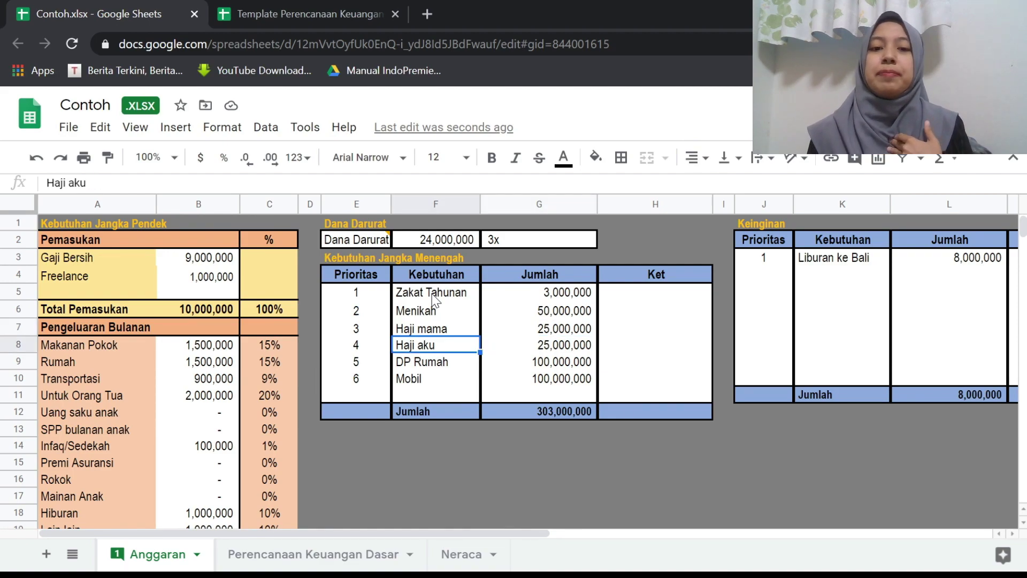
# Review the DP Rumah and Mobil entries and the Jumlah row below them.
pyautogui.press('Down')
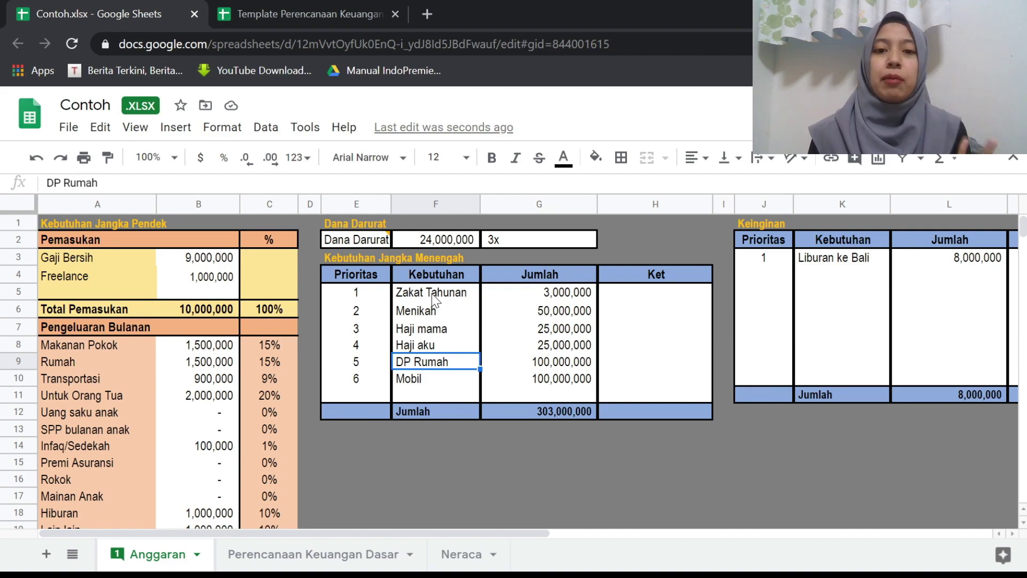
pyautogui.press('Right')
pyautogui.press('Down')
pyautogui.press('Left')
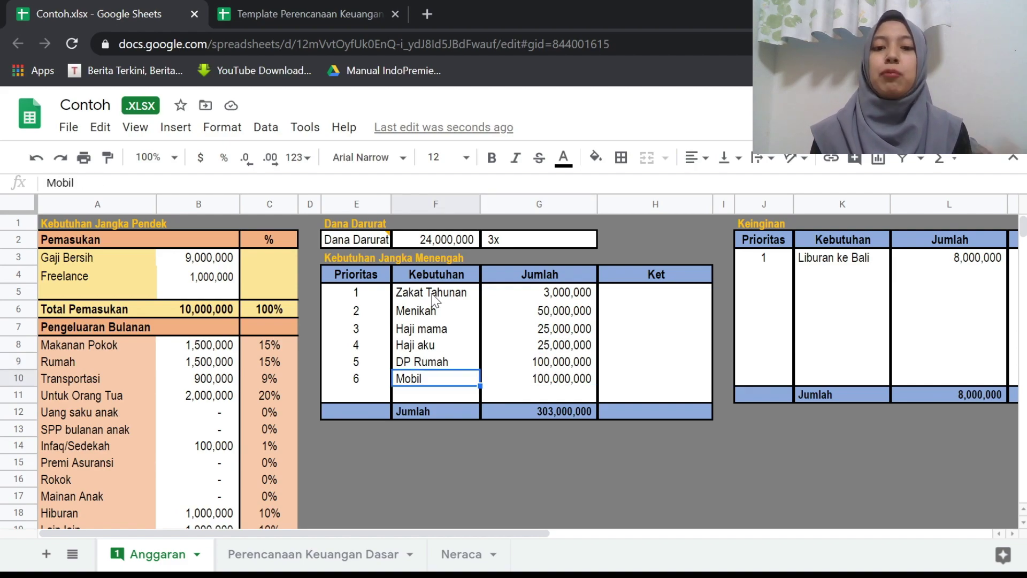
pyautogui.press('Down')
pyautogui.press('Down')
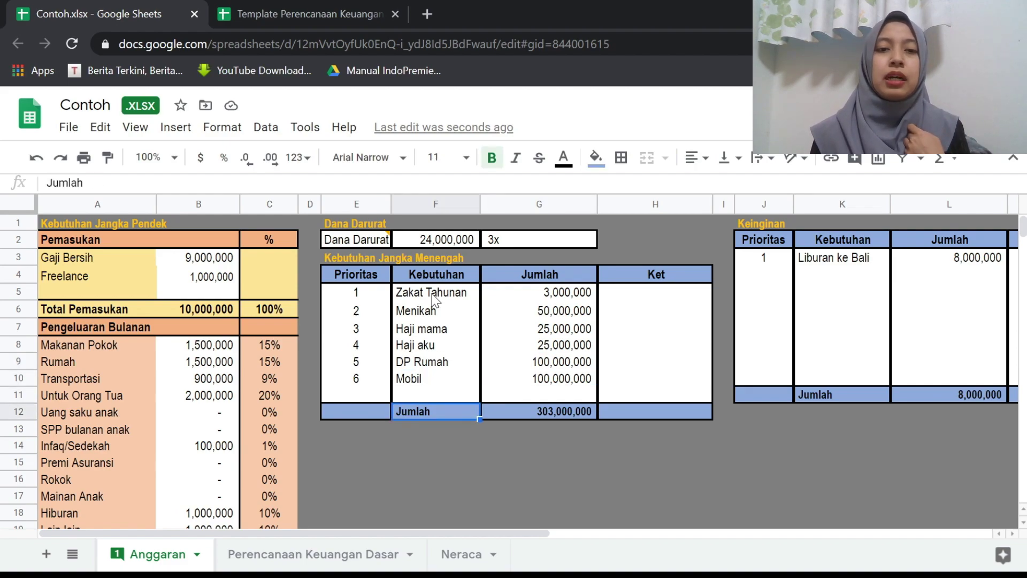
pyautogui.press('Right')
# Go back over the medium-term needs from Haji mama to Mobil and check the formula behind their total in G12.
pyautogui.press('Left')
pyautogui.press('Up')
pyautogui.press('Up')
pyautogui.press('Up')
pyautogui.press('Up')
pyautogui.press('Up')
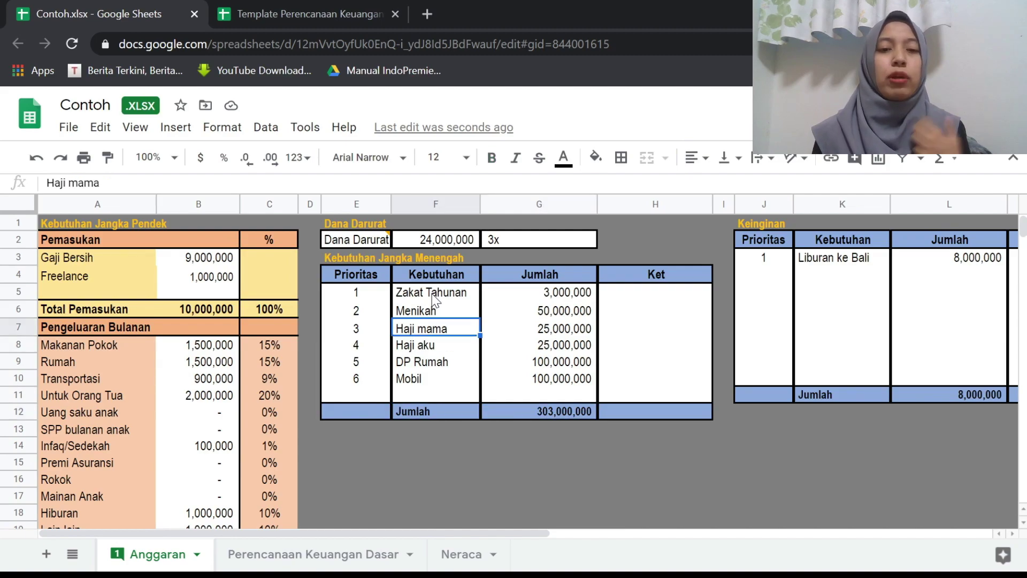
pyautogui.press('Down')
pyautogui.press('Down')
pyautogui.press('Down')
pyautogui.press('Down')
pyautogui.press('Down')
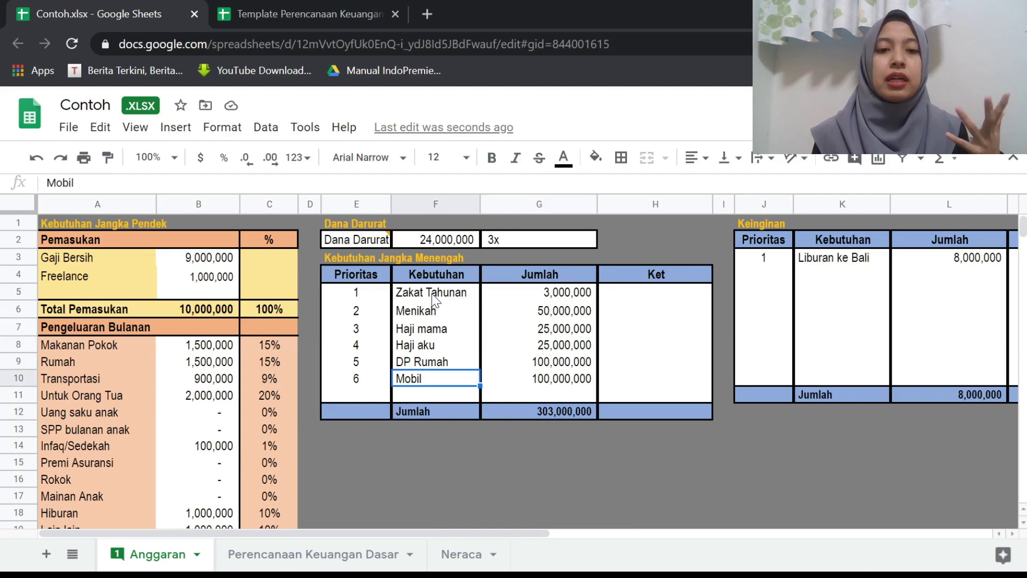
pyautogui.press('Right')
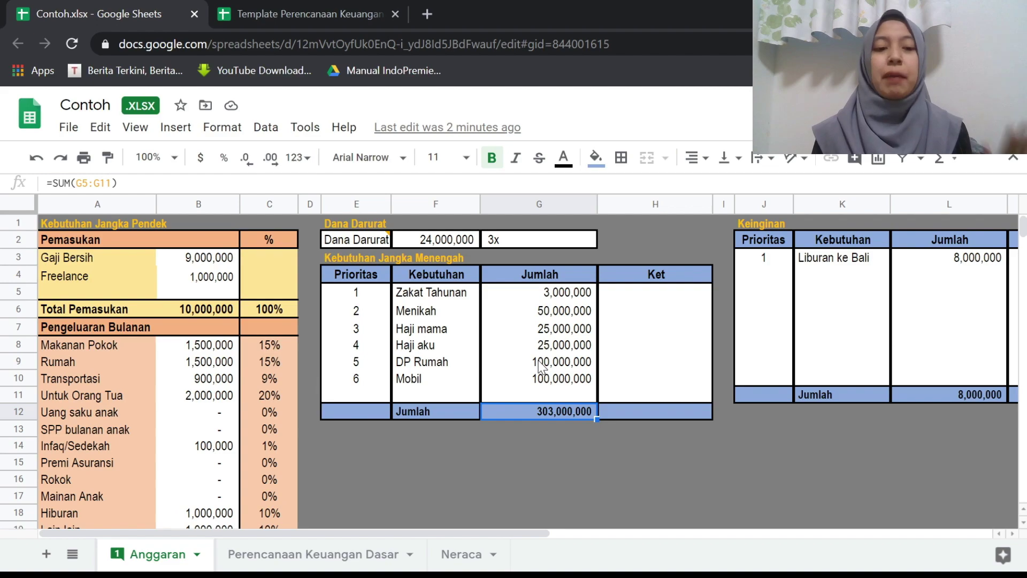
# Examine the Liburan ke Bali entry in the Keinginan table, including its priority, amount and Ket cell.
pyautogui.hscroll(3, 538, 361)
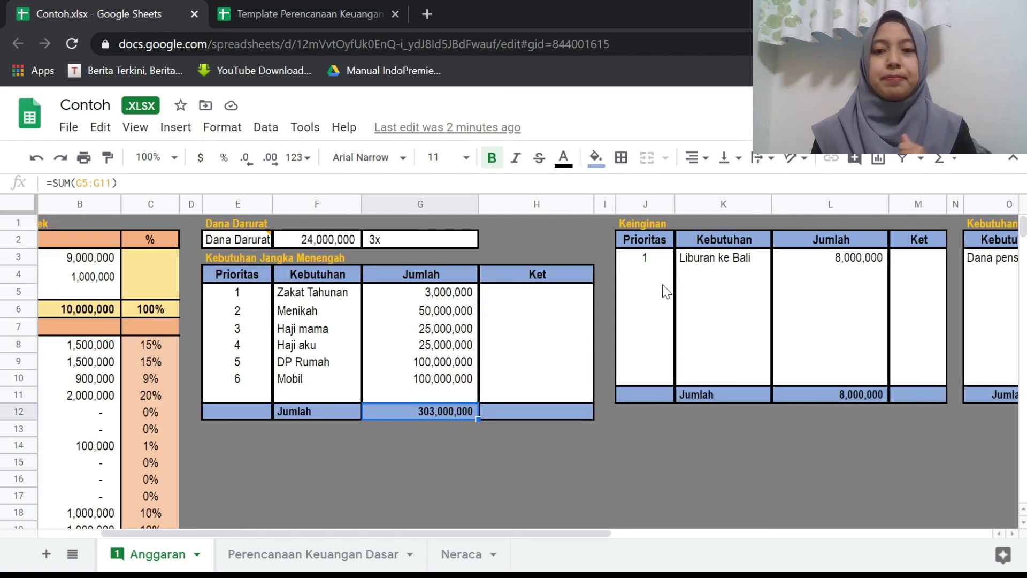
pyautogui.click(653, 261)
pyautogui.press('Right')
pyautogui.press('Right')
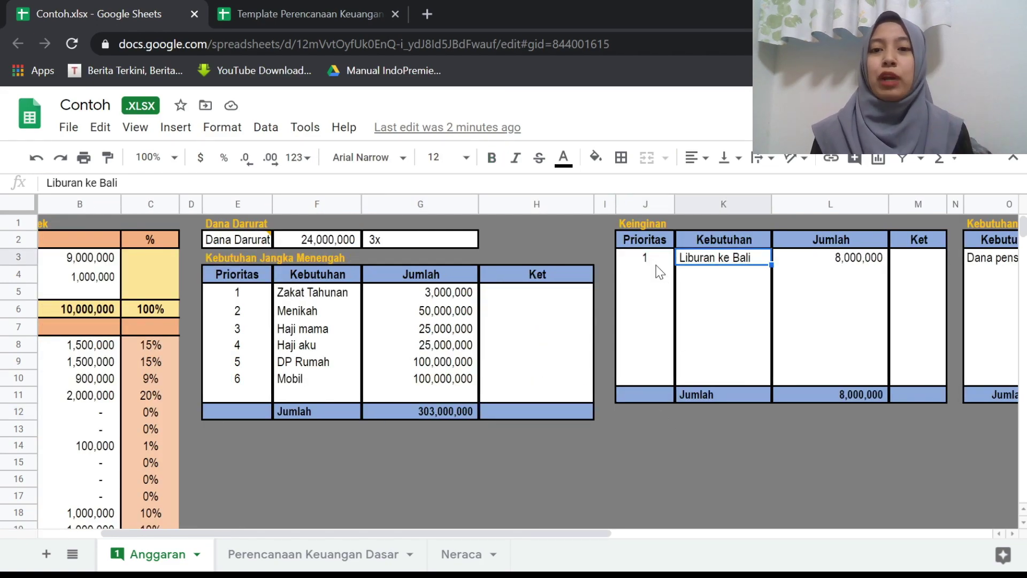
pyautogui.press('Left')
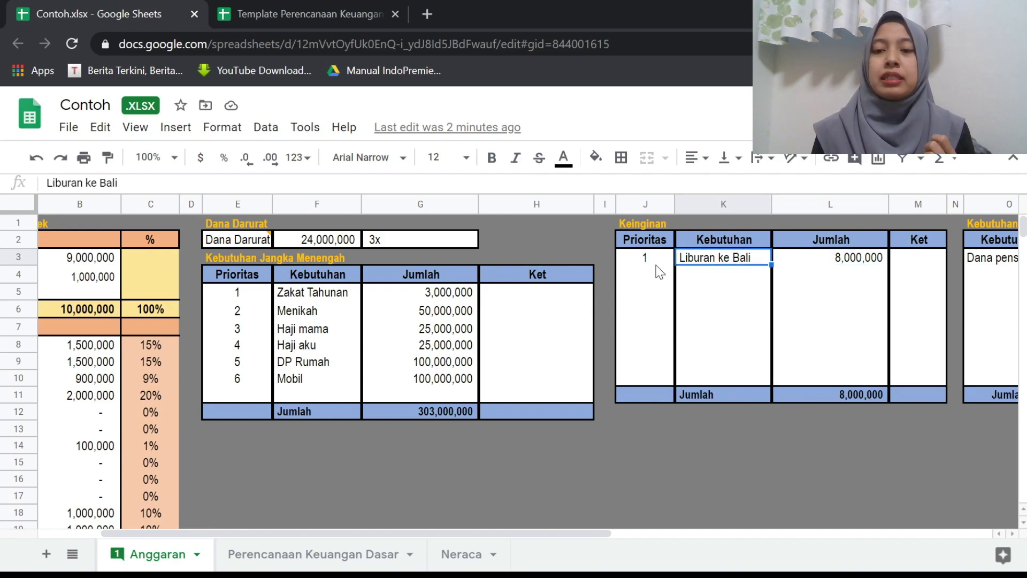
pyautogui.press('Right')
pyautogui.press('Right')
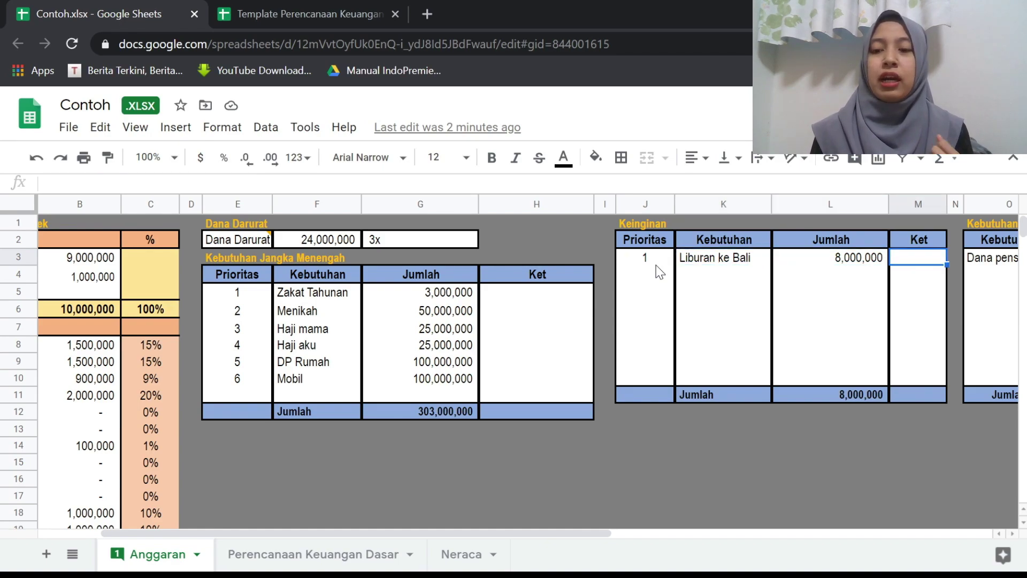
pyautogui.press('Left')
pyautogui.press('Left')
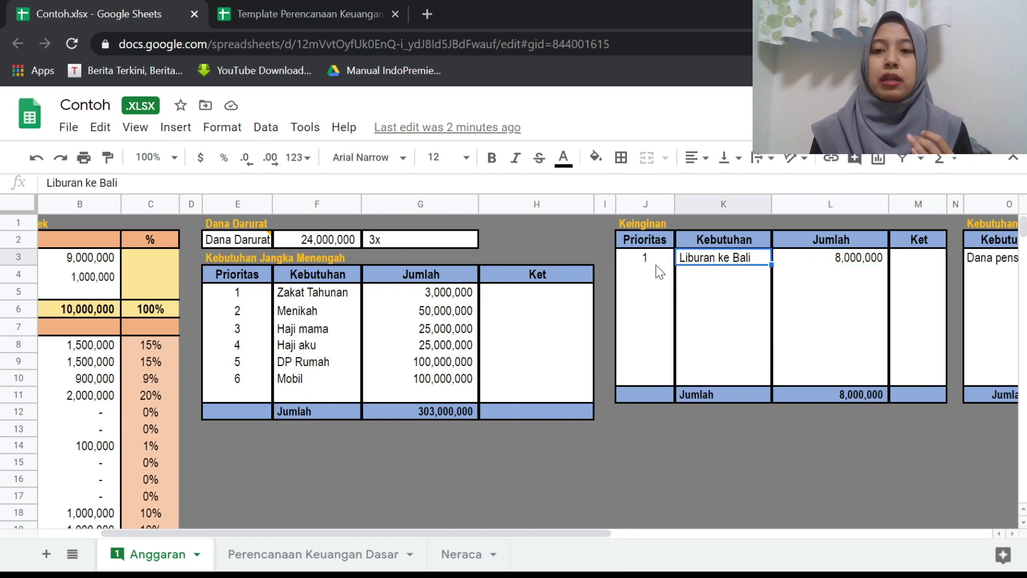
pyautogui.press('Right')
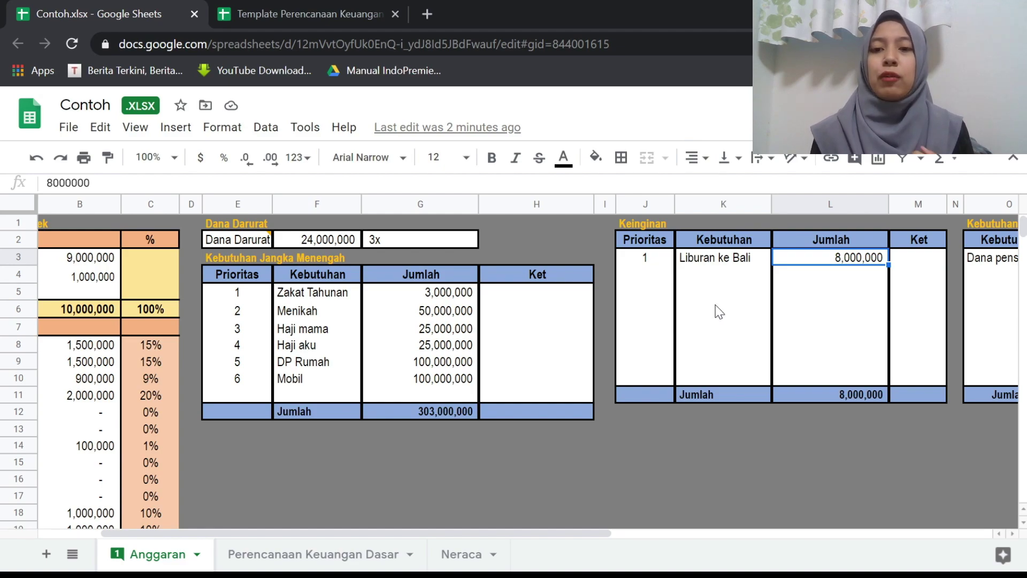
# Examine the Dana pensiun entry in the Kebutuhan Jangka Panjang table, including its amount and the three Ket notes.
pyautogui.press('Right')
pyautogui.press('Right')
pyautogui.press('Right')
pyautogui.press('Right')
pyautogui.press('Right')
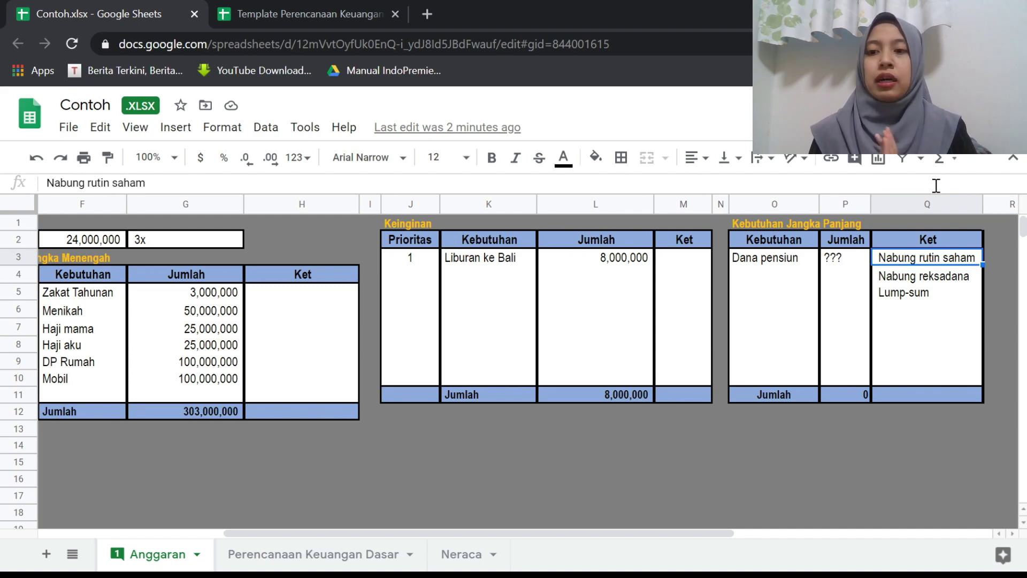
pyautogui.press('Left')
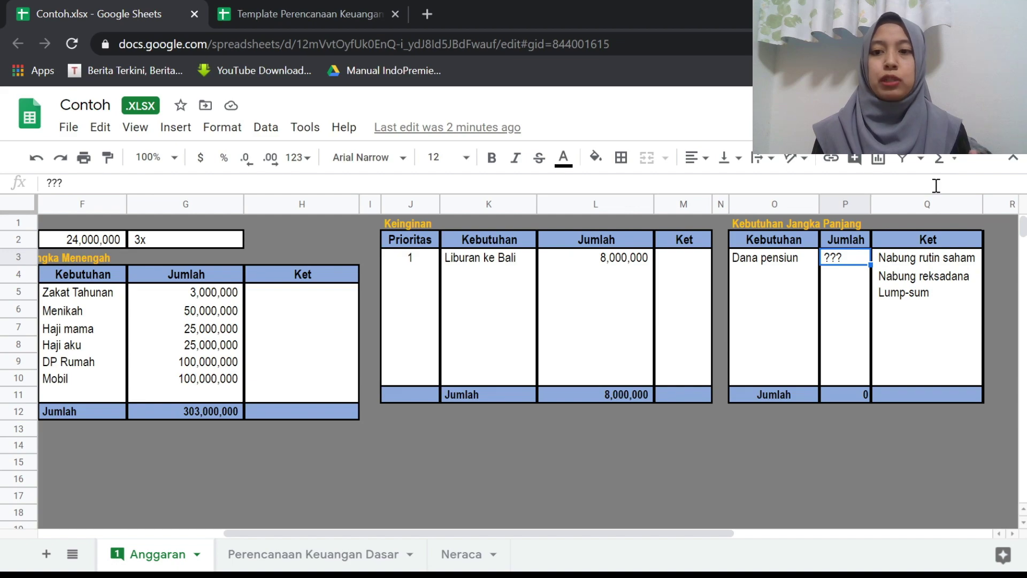
pyautogui.press('Right')
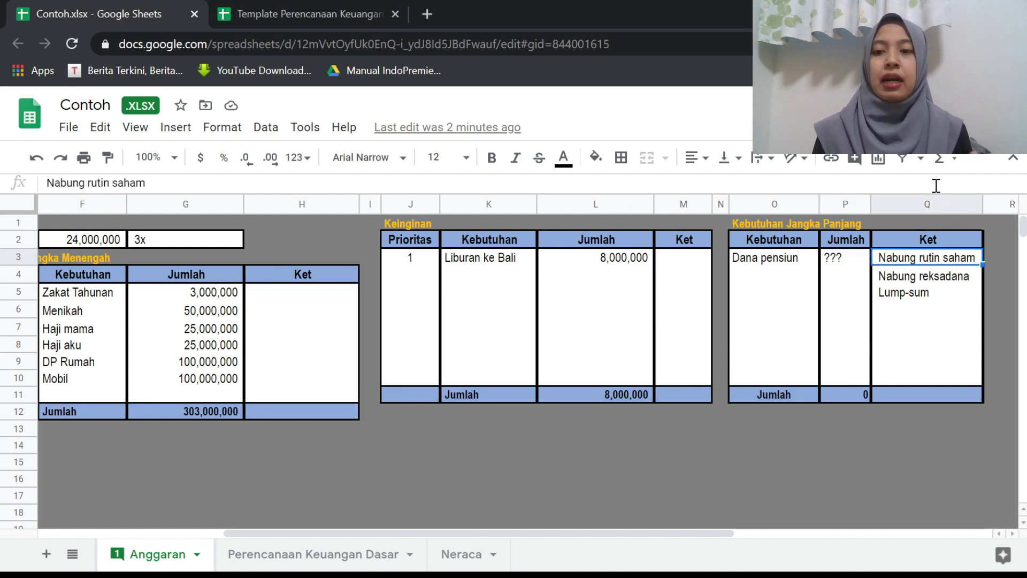
pyautogui.press('Down')
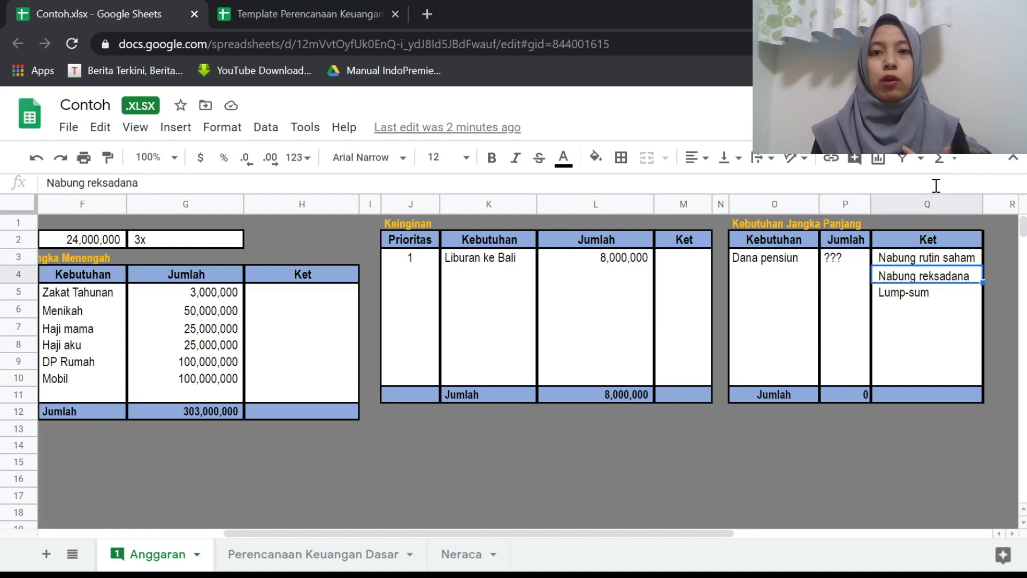
pyautogui.press('Down')
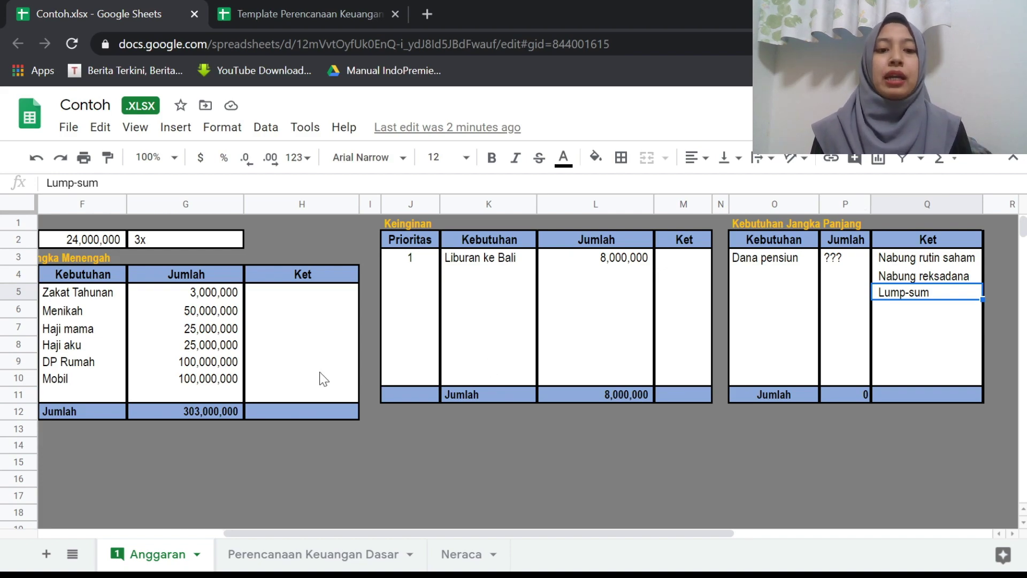
# Go back over the monthly budget down to its Tabungan row, and open the Perencanaan Keuangan Dasar sheet.
pyautogui.hscroll(-5, 323, 379)
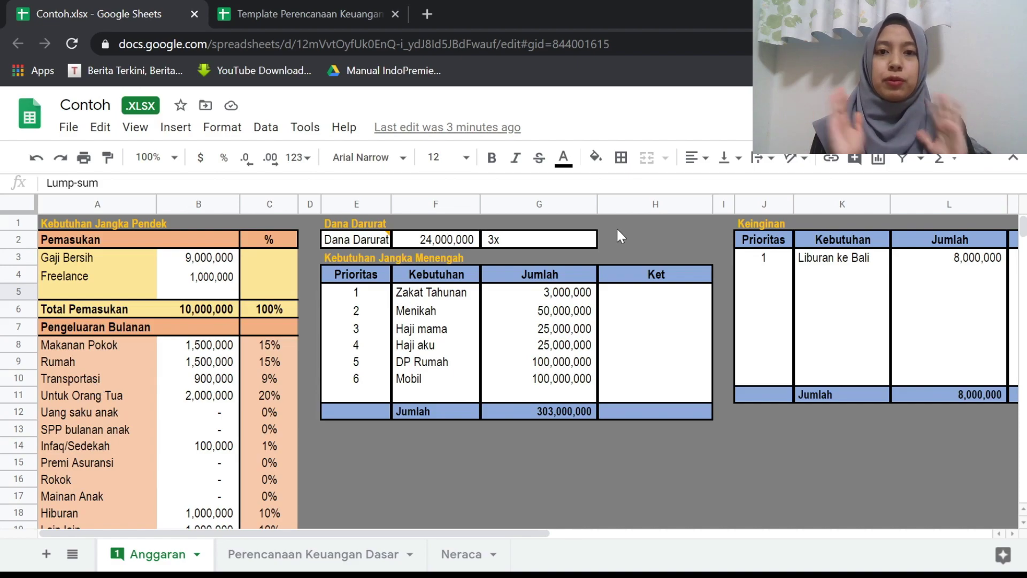
pyautogui.scroll(-2, 617, 232)
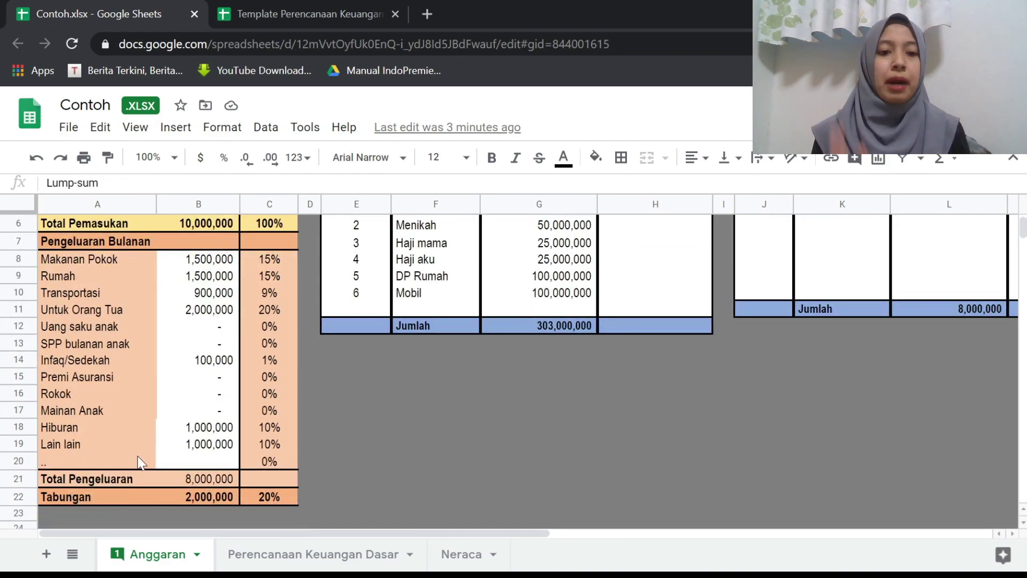
pyautogui.click(289, 557)
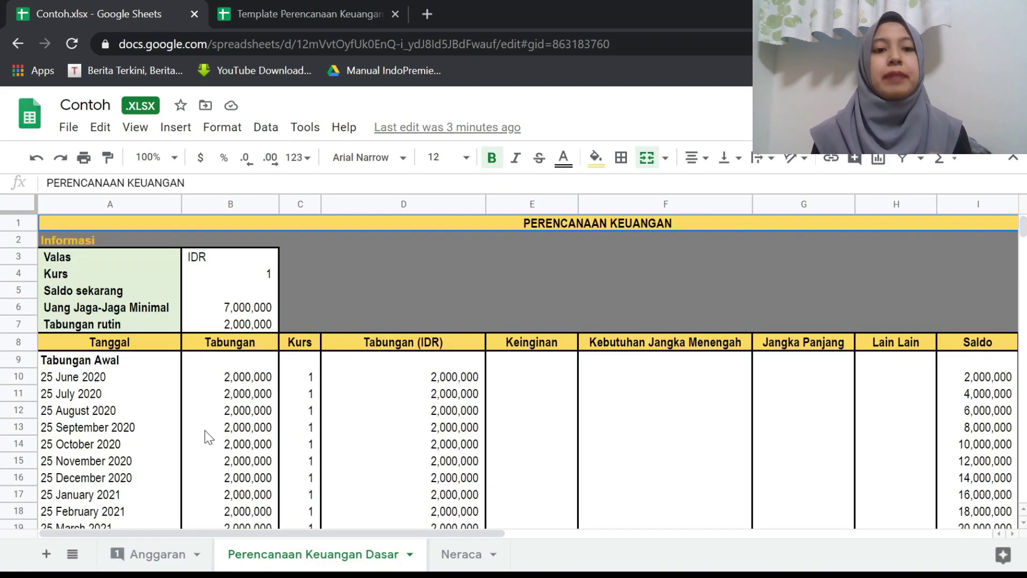
# Examine the Valas and Kurs entries in the Informasi block.
pyautogui.press('Up')
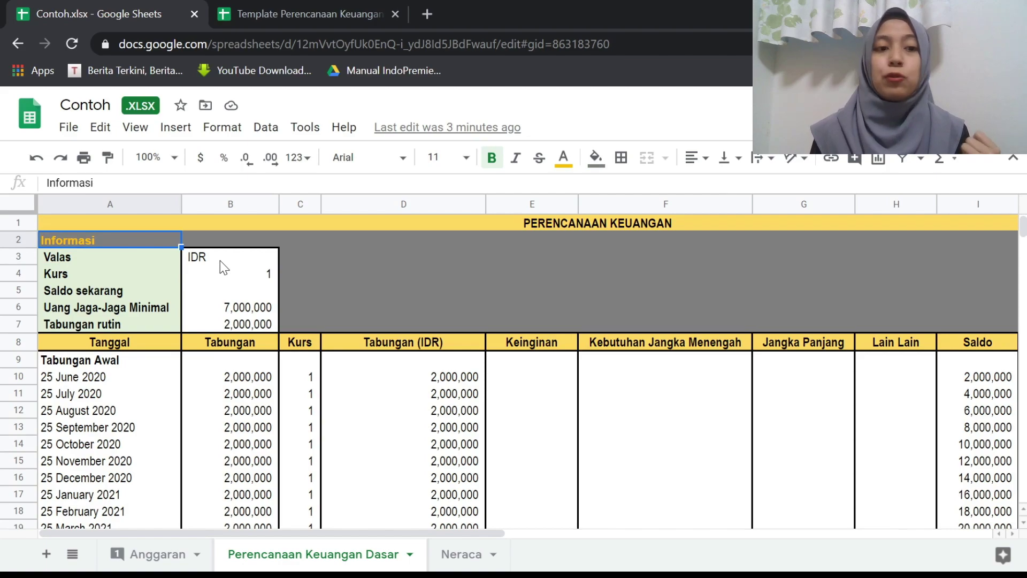
pyautogui.press('Down')
pyautogui.click(222, 270)
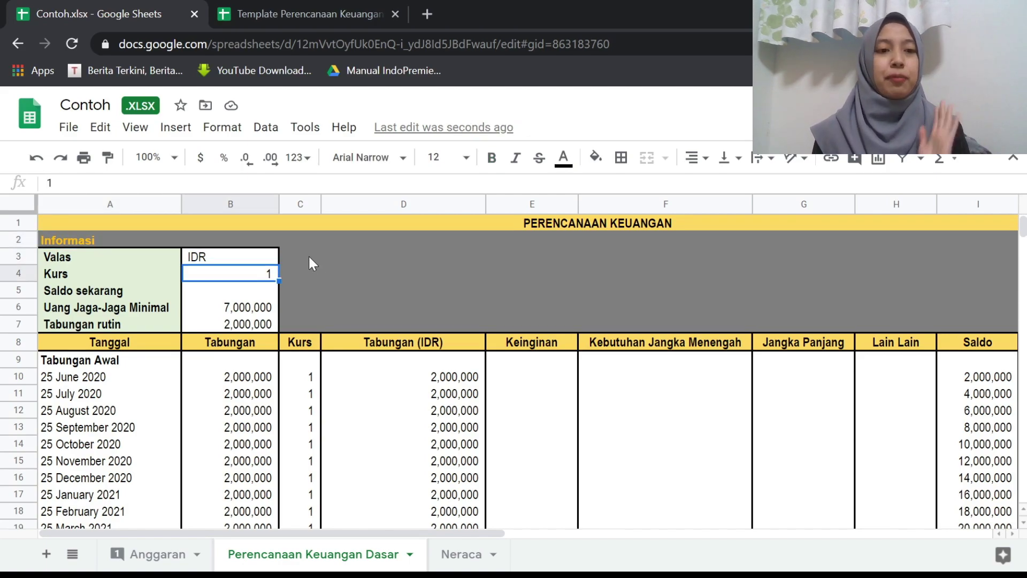
pyautogui.click(254, 258)
pyautogui.press('Down')
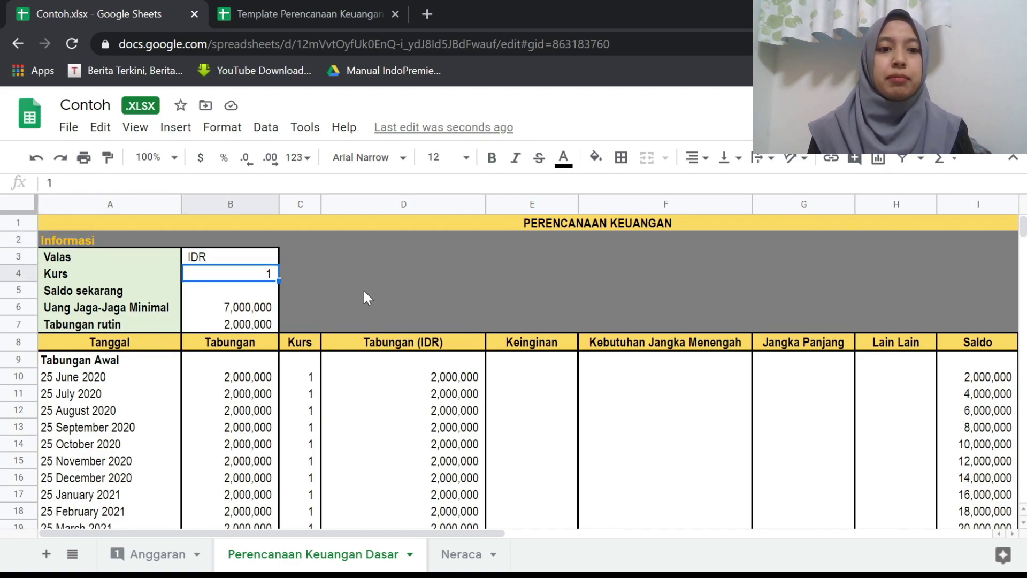
pyautogui.press('Up')
pyautogui.press('Left')
pyautogui.press('Right')
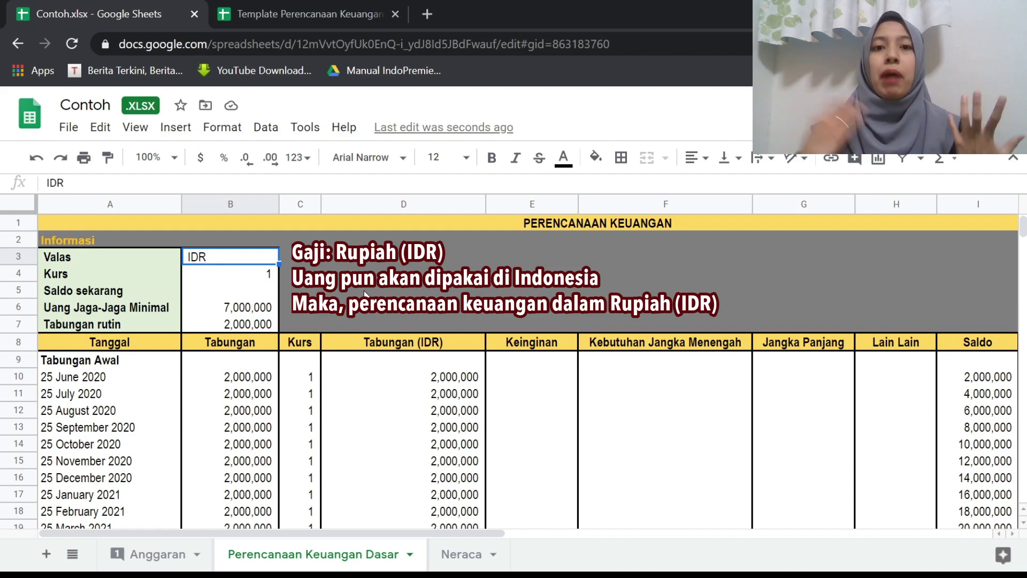
pyautogui.press('Up')
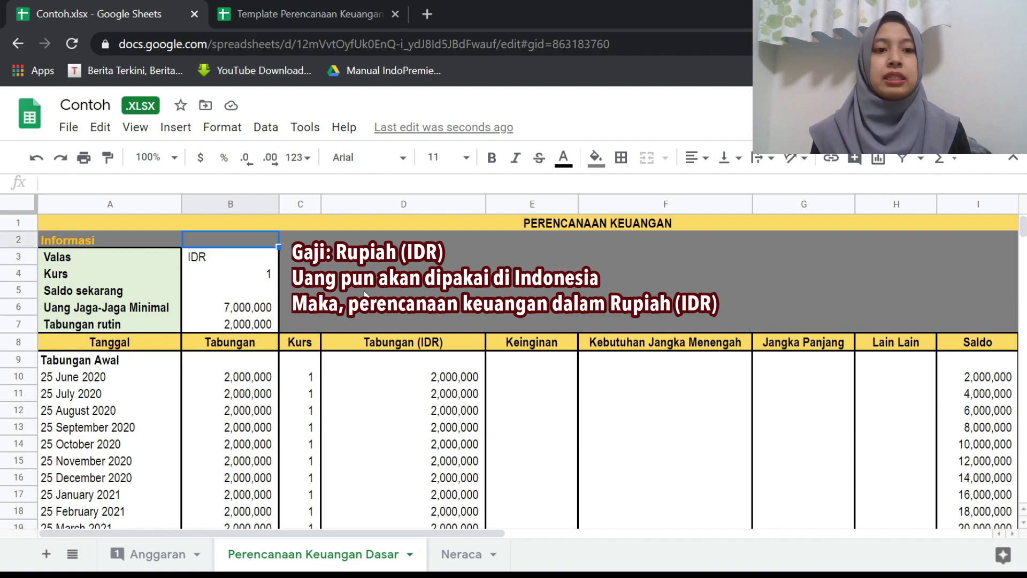
pyautogui.press('Down')
pyautogui.press('Down')
pyautogui.press('Up')
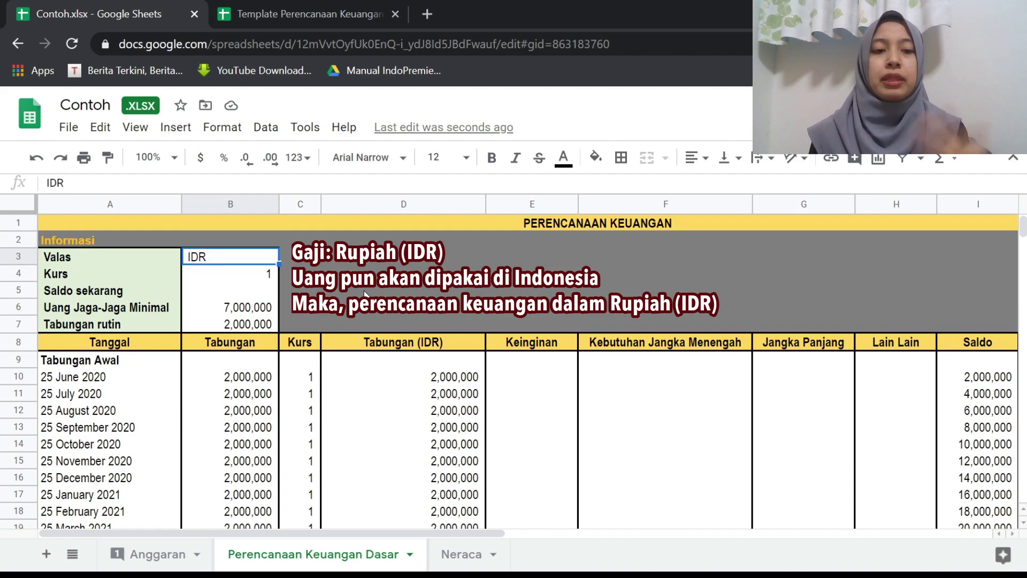
pyautogui.press('Down')
pyautogui.press('Up')
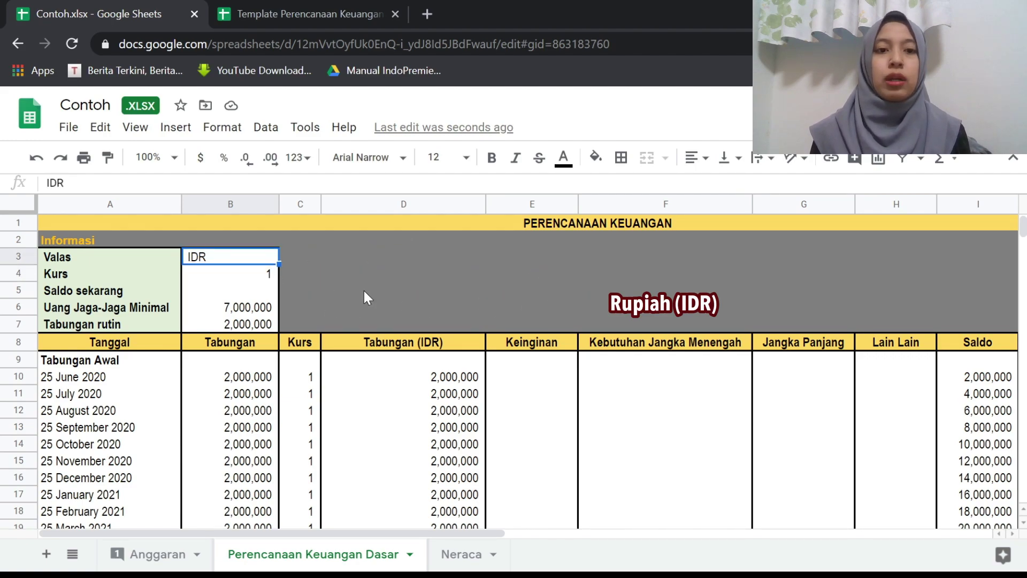
pyautogui.press('Down')
pyautogui.press('Up')
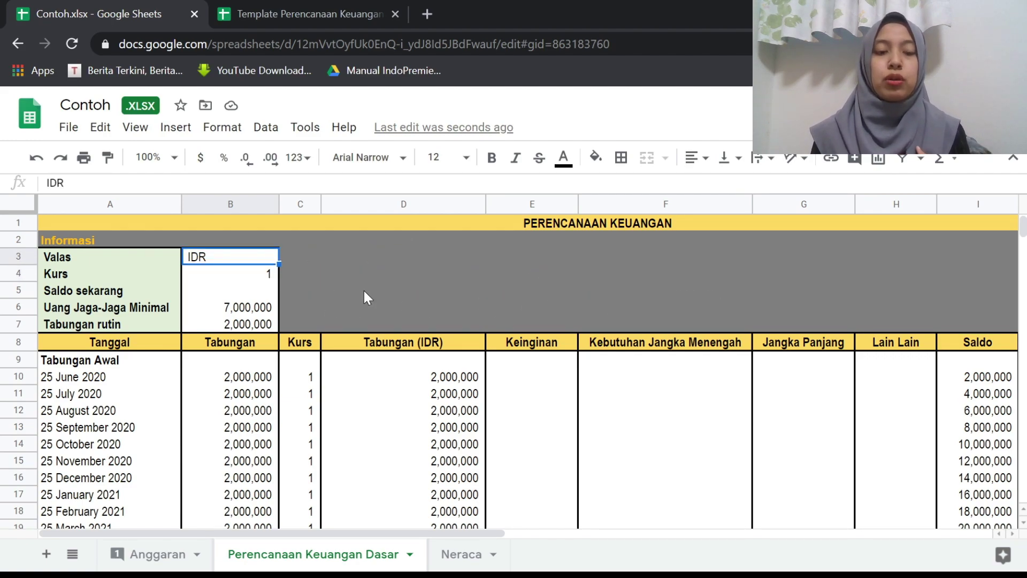
# Set Valas to JPY and Kurs to 125 in the Informasi block.
pyautogui.write('JPY')
pyautogui.press('Return')
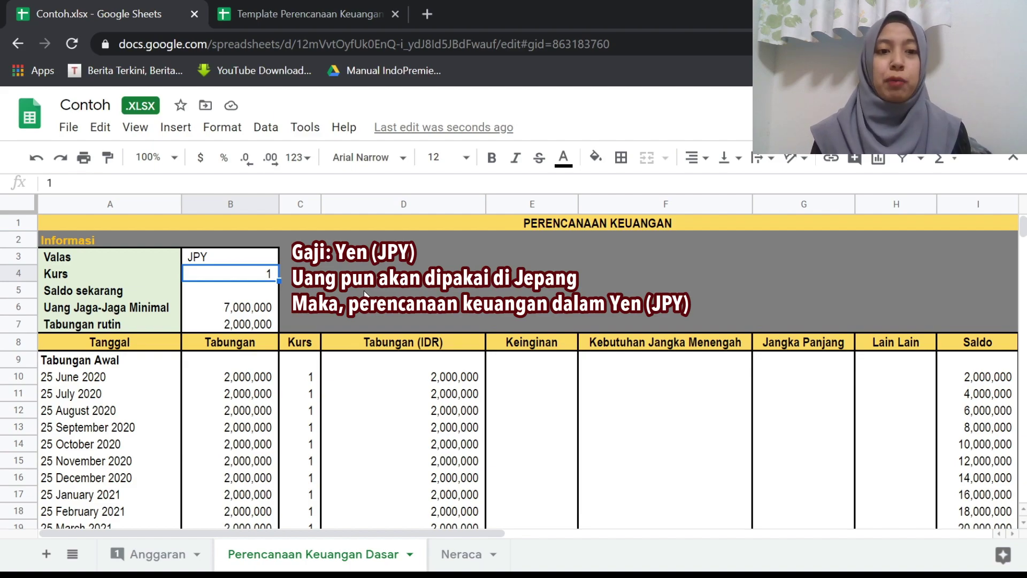
pyautogui.press('Up')
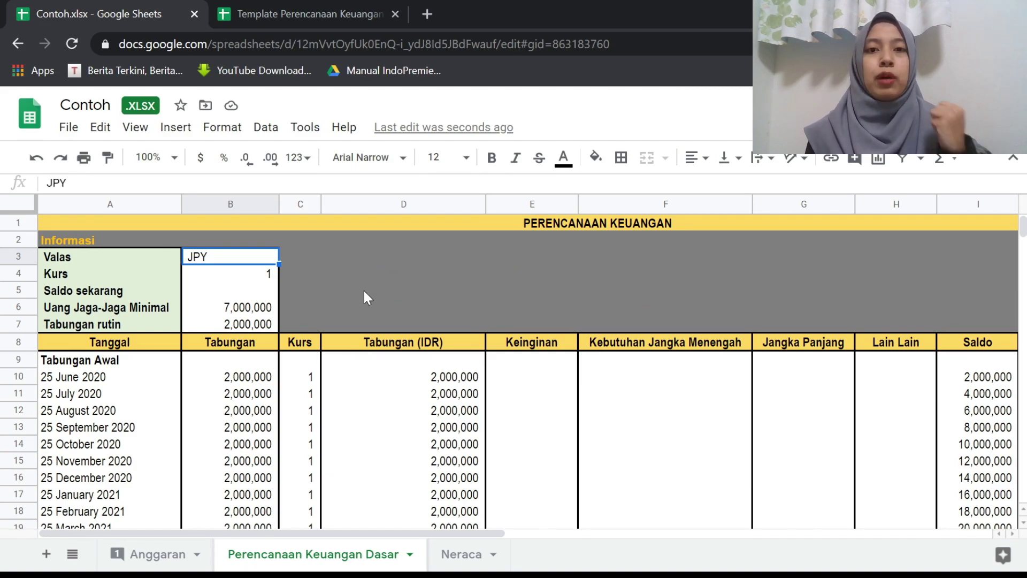
pyautogui.press('Down')
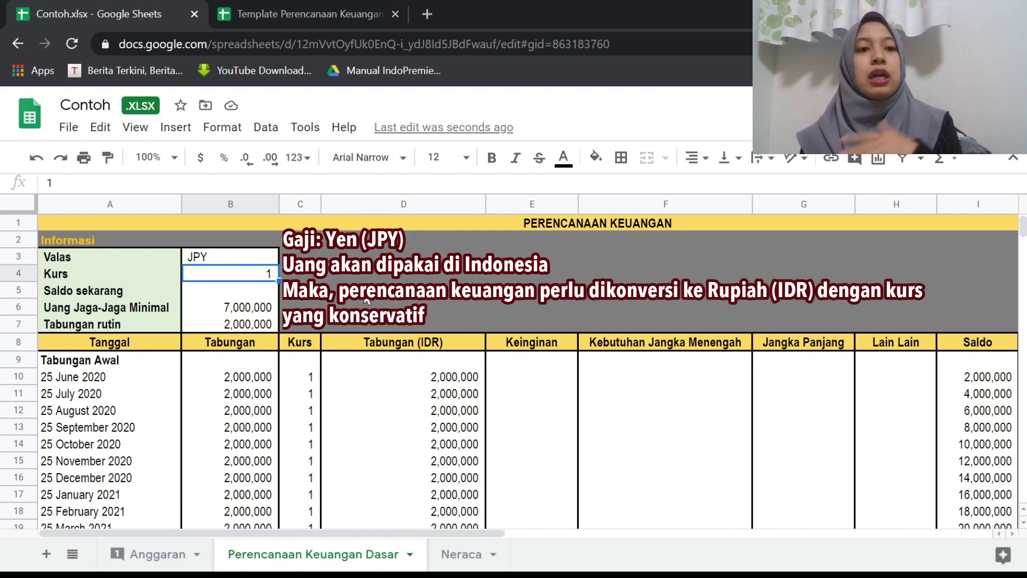
pyautogui.write('125')
pyautogui.press('Return')
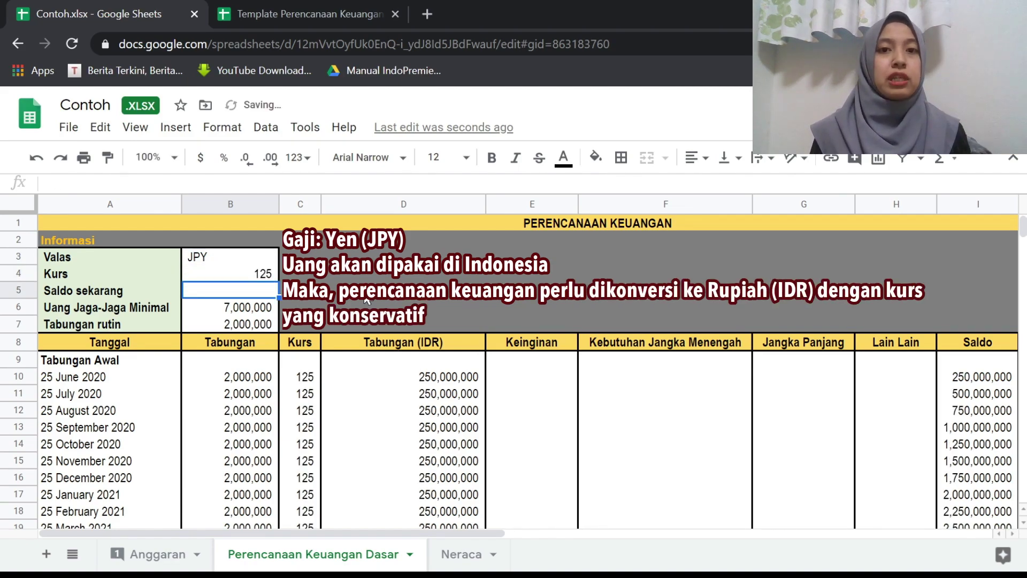
# Set Valas back to IDR and Kurs back to 1.
pyautogui.press('Up')
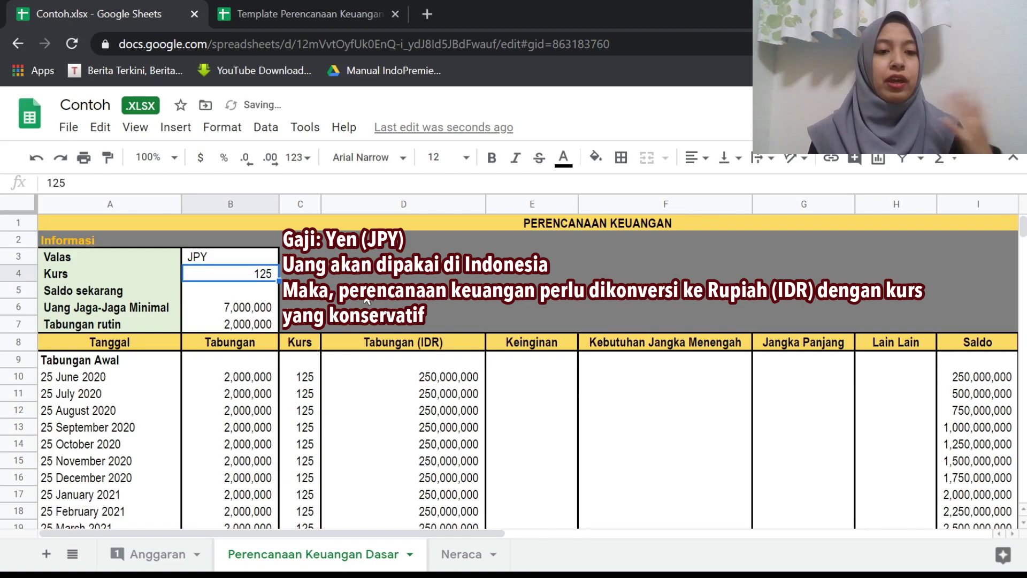
pyautogui.press('Up')
pyautogui.write('IDR')
pyautogui.press('Return')
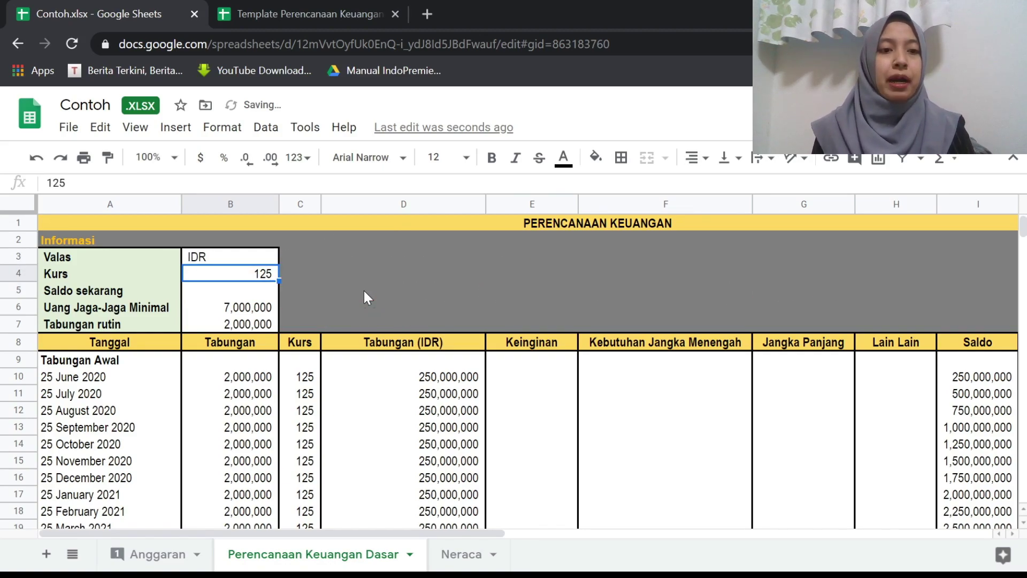
pyautogui.write('1')
pyautogui.press('Return')
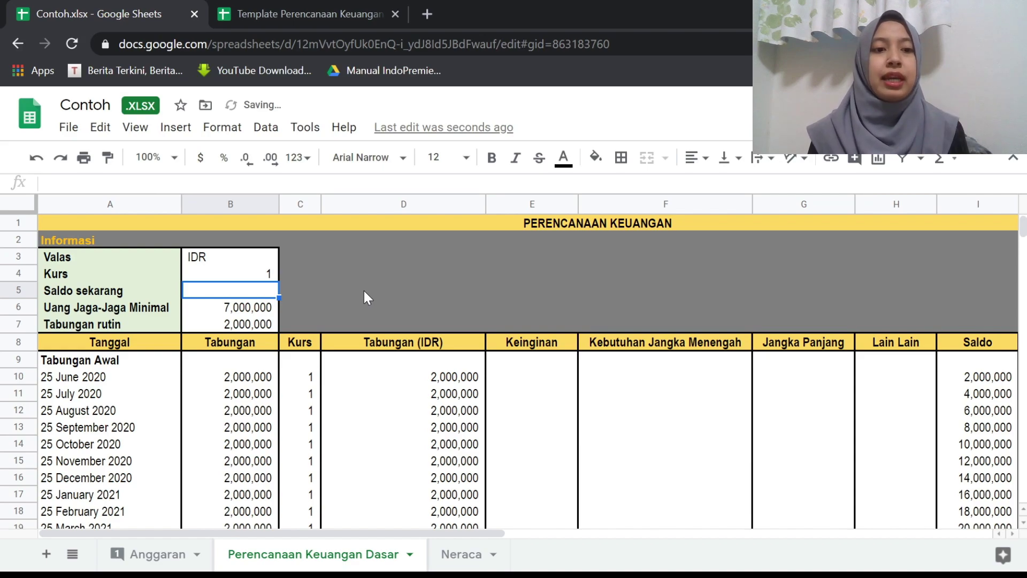
# Enter 1000000 as the Saldo sekarang in B5.
pyautogui.press('Left')
pyautogui.press('Right')
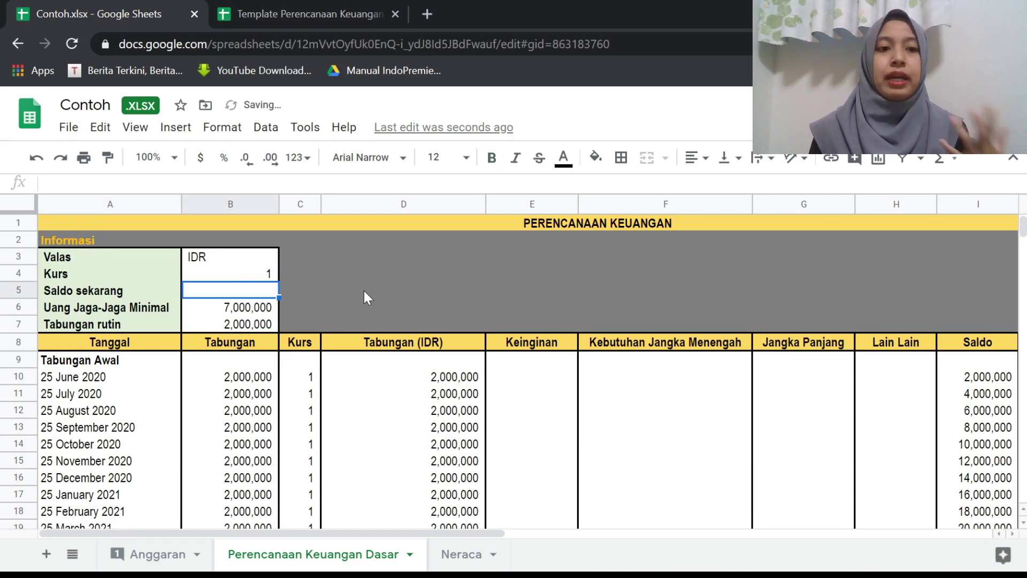
pyautogui.press('Right')
pyautogui.press('Left')
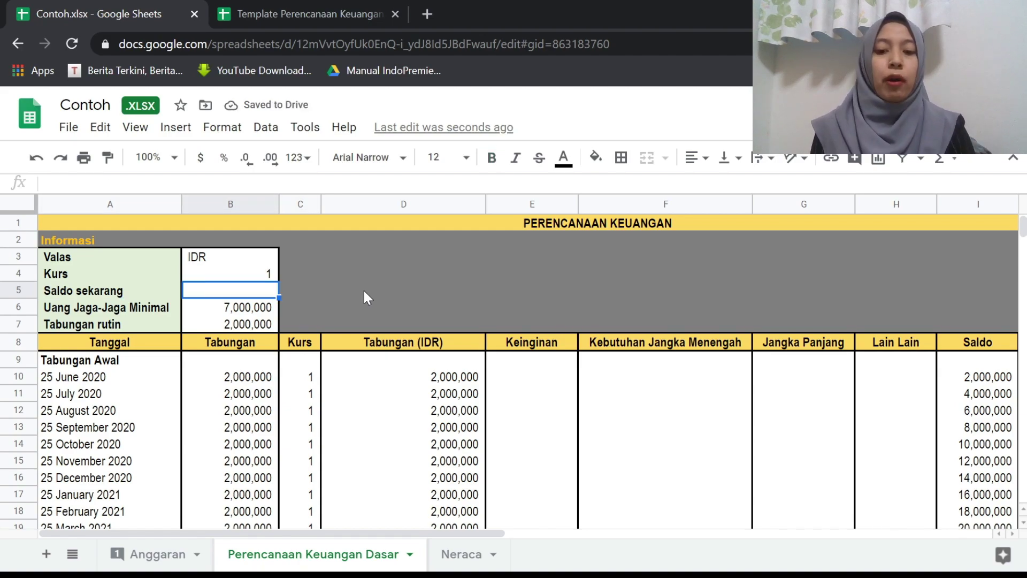
pyautogui.write('1000000')
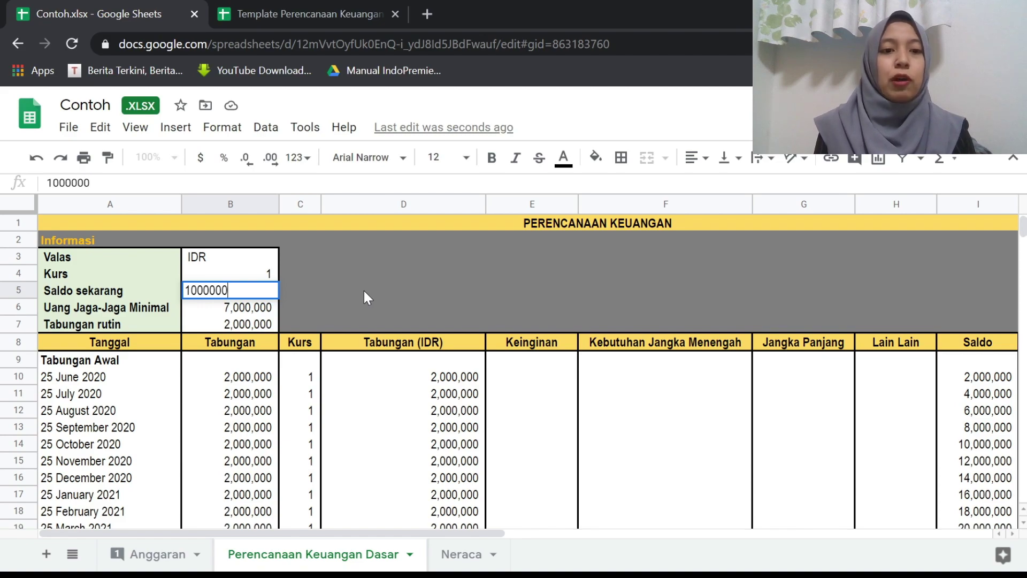
pyautogui.press('Return')
pyautogui.press('Up')
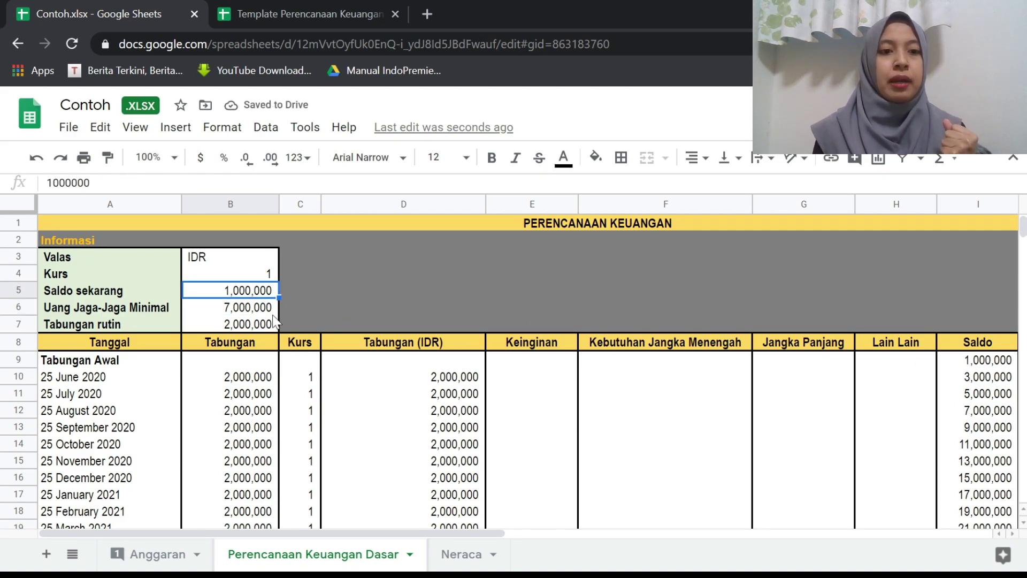
# Check the formula behind Uang Jaga-Jaga Minimal in B6 and look at the Anggaran sheet it draws from.
pyautogui.press('Down')
pyautogui.press('Down')
pyautogui.press('Up')
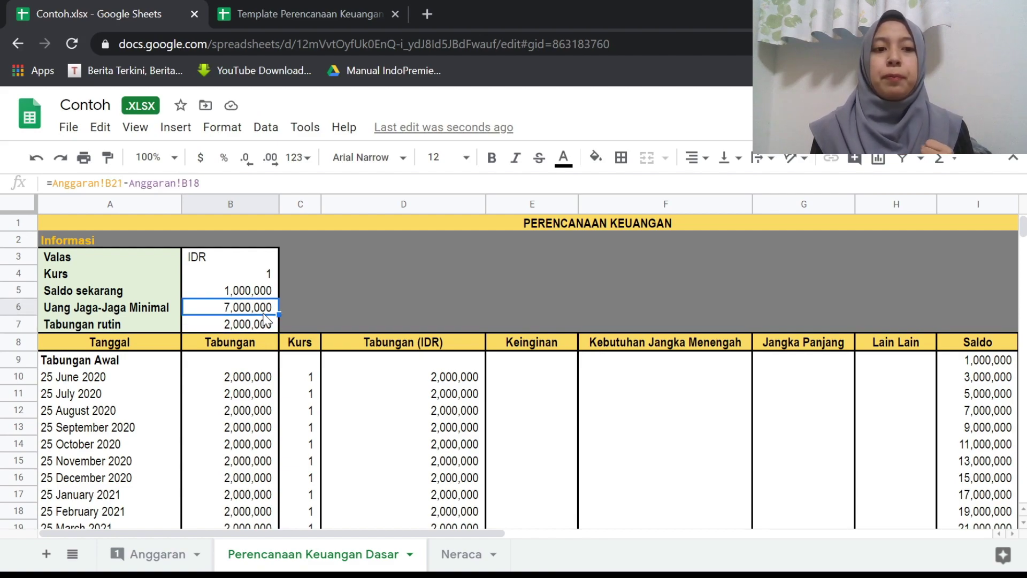
pyautogui.click(105, 313)
pyautogui.press('Right')
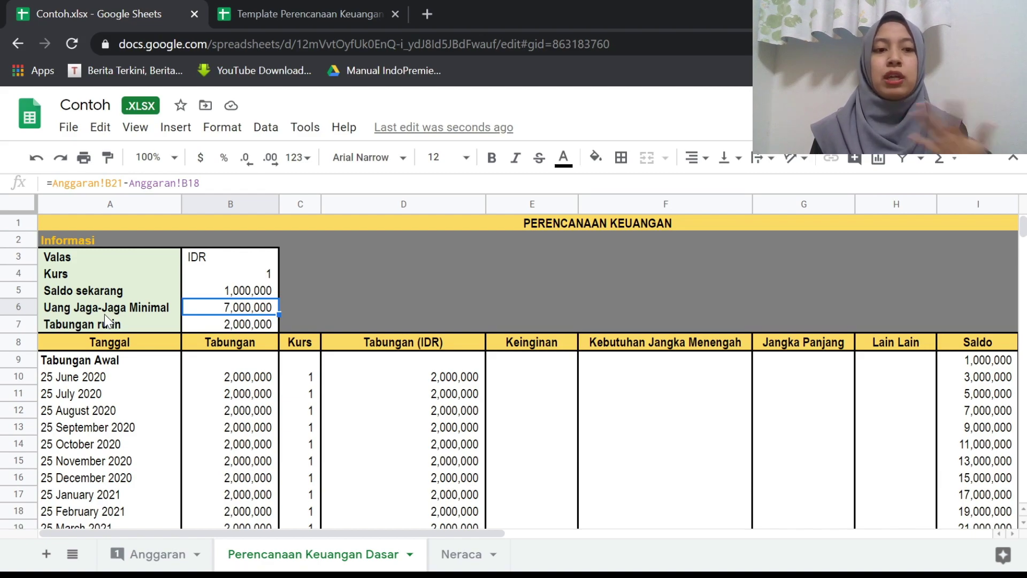
pyautogui.click(155, 554)
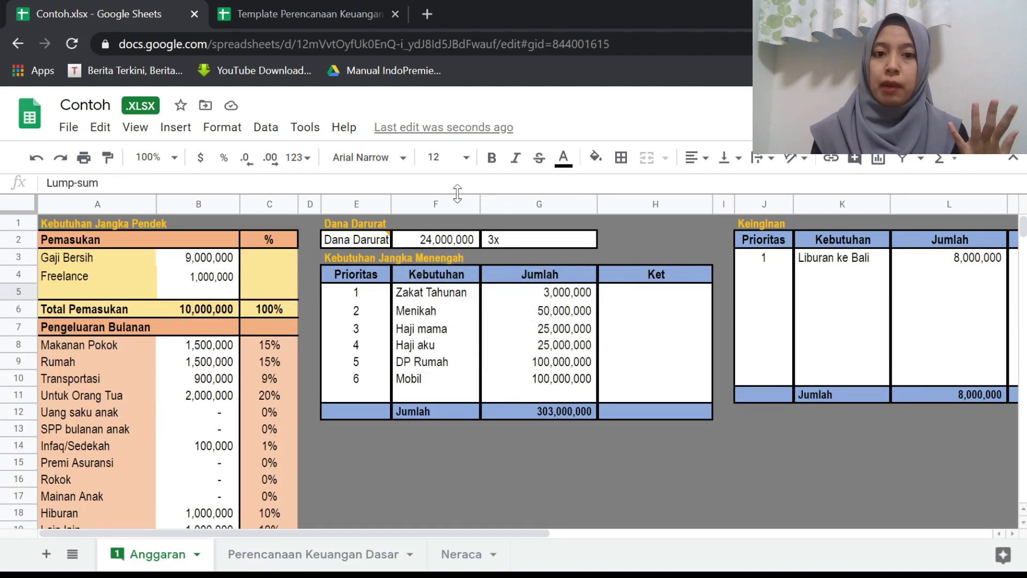
pyautogui.click(298, 556)
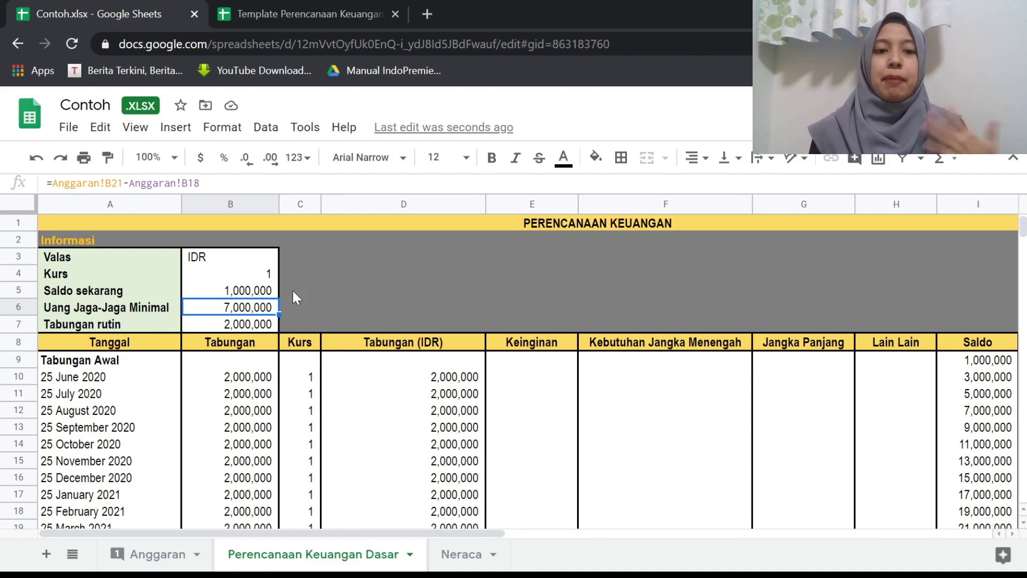
# Check the formula behind Tabungan rutin in B7 and compare it with the income, expenses and Tabungan rows in the Anggaran sheet.
pyautogui.click(225, 323)
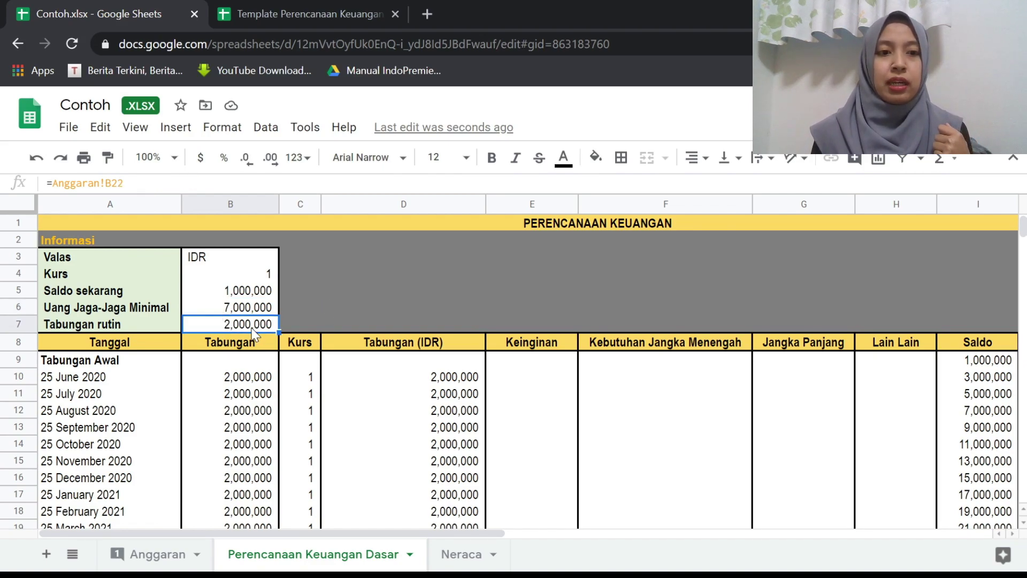
pyautogui.click(152, 553)
pyautogui.scroll(-3, 315, 432)
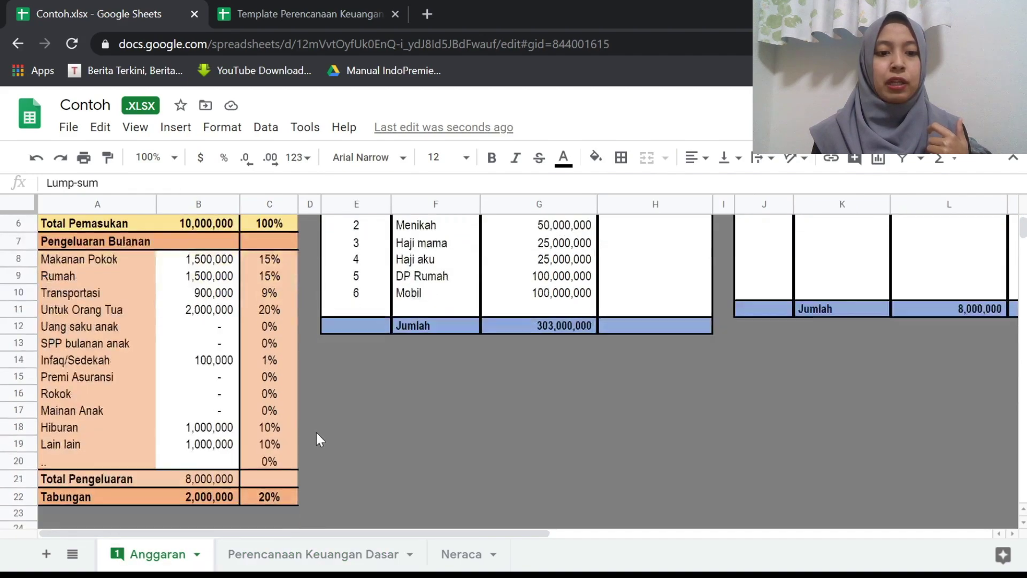
pyautogui.scroll(3, 261, 418)
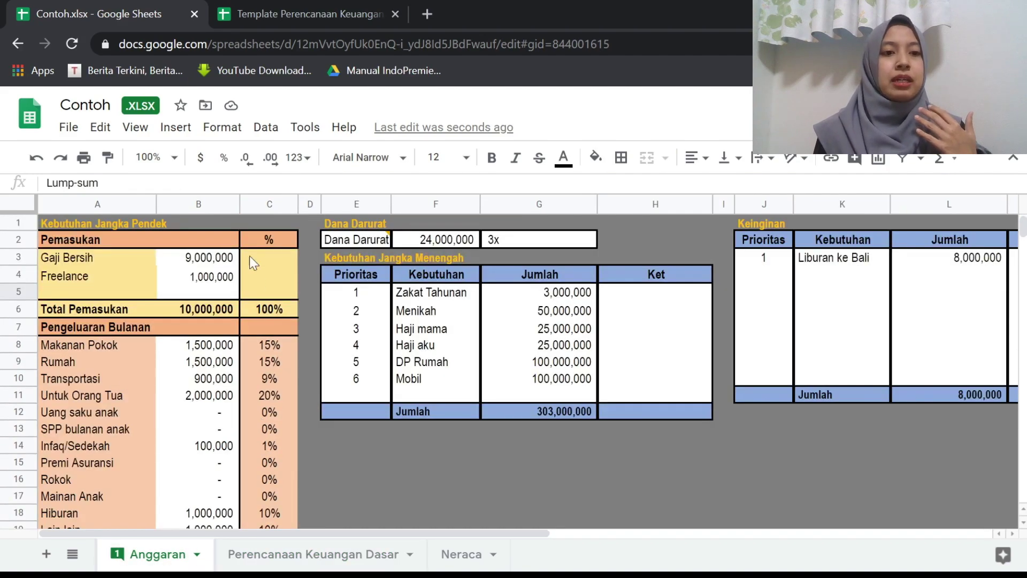
pyautogui.scroll(-3, 267, 320)
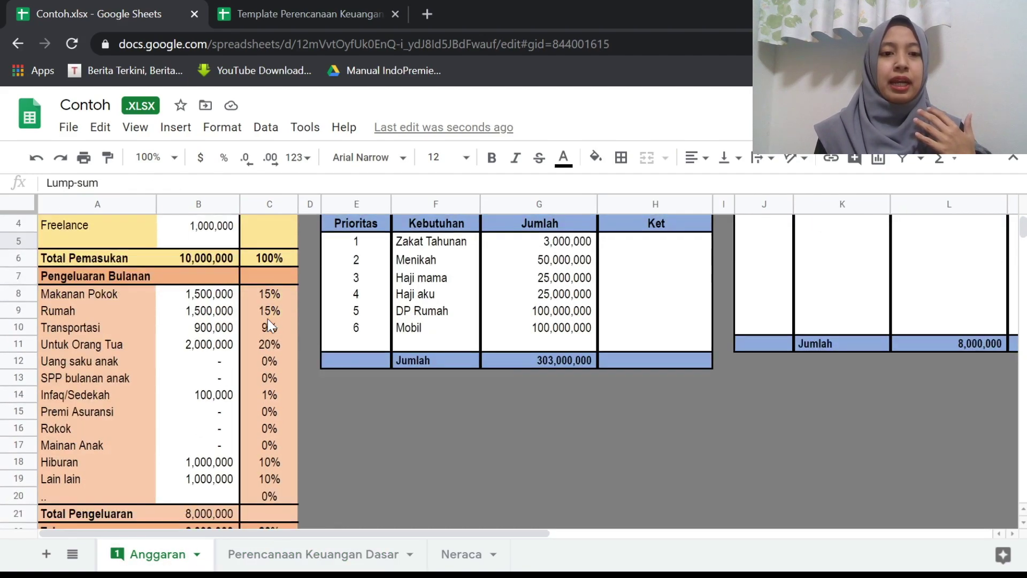
# Return to the Perencanaan Keuangan Dasar sheet and review the monthly Tabungan column and its formula down to 25 June 2025.
pyautogui.click(257, 552)
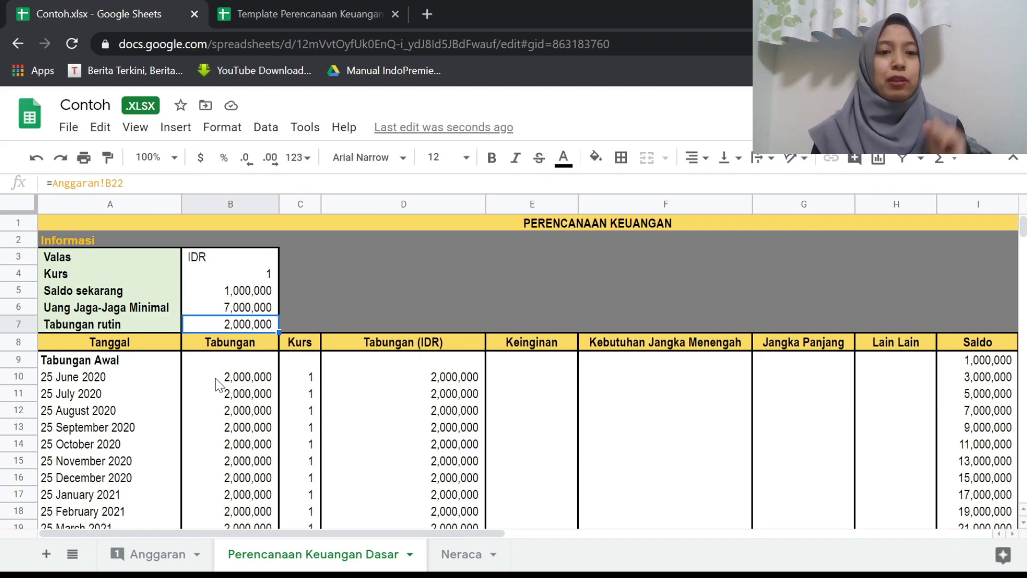
pyautogui.press('Down')
pyautogui.press('Down')
pyautogui.press('Down')
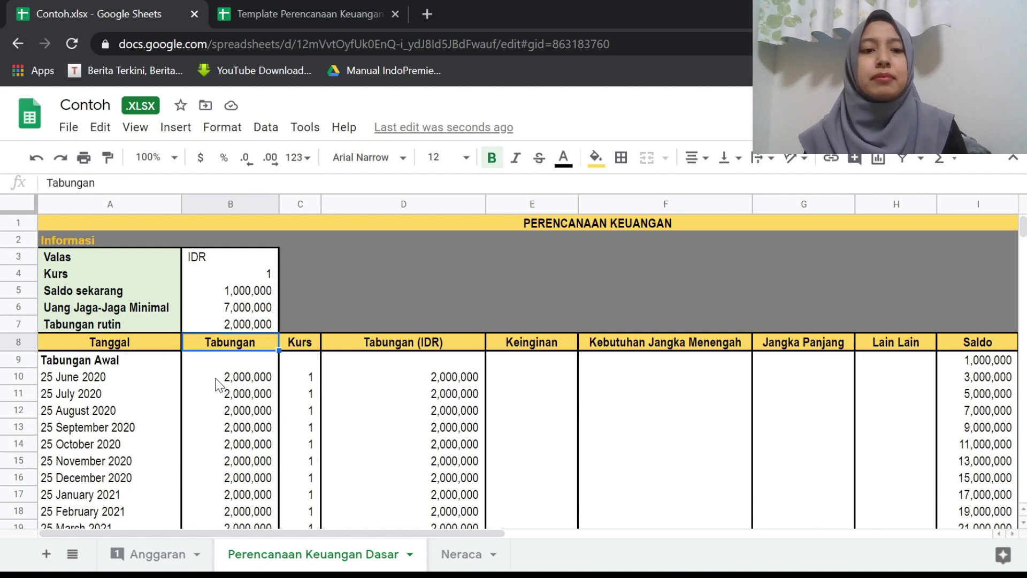
pyautogui.press('Down')
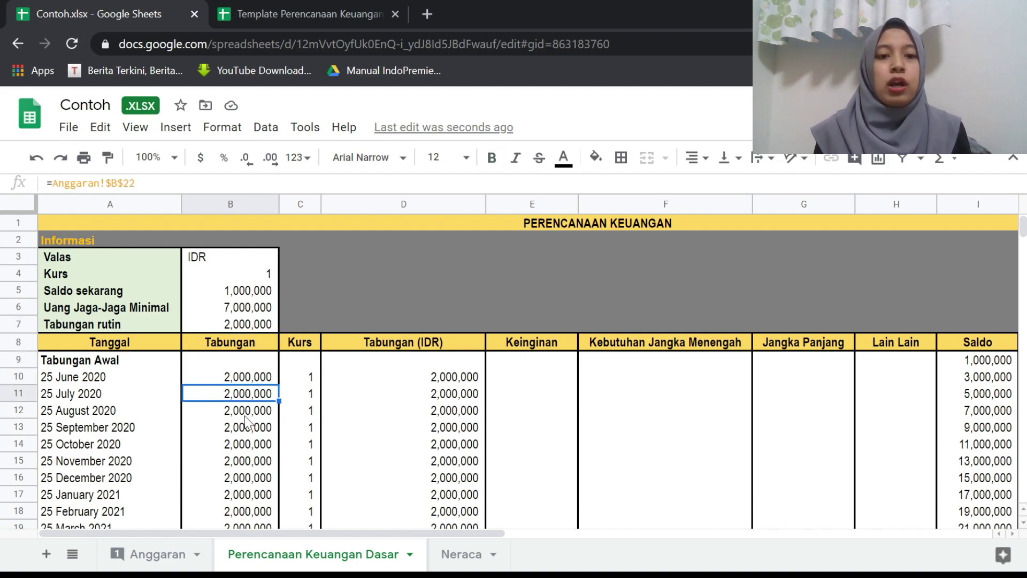
pyautogui.scroll(-1, 246, 421)
pyautogui.scroll(-10, 246, 421)
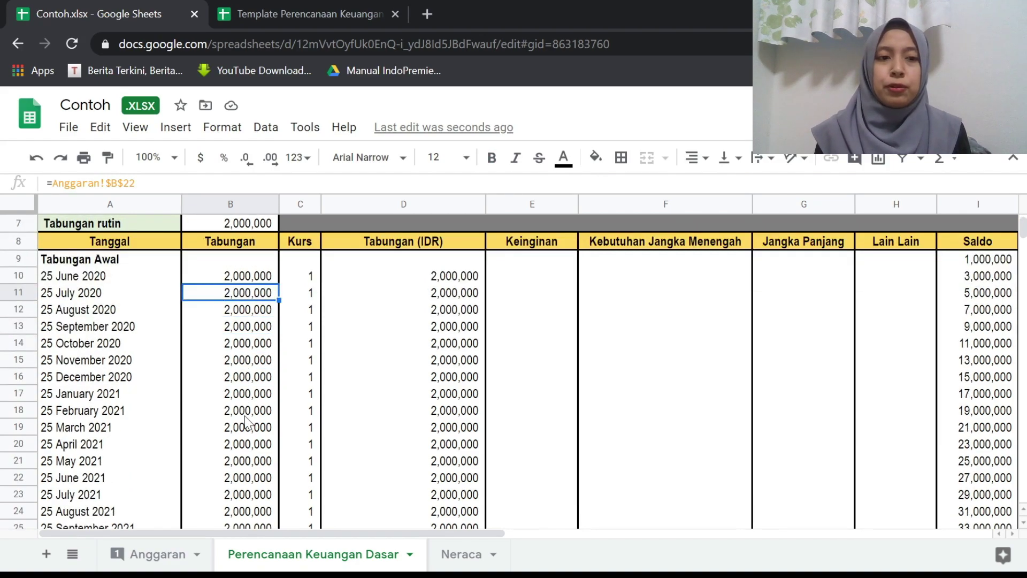
pyautogui.scroll(-8, 245, 422)
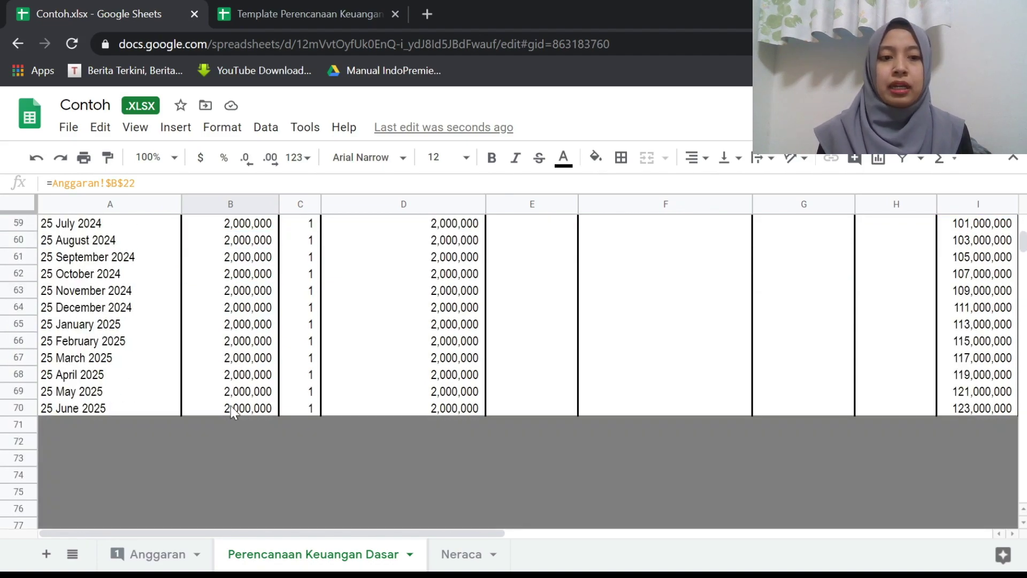
# Check the formula behind the final Saldo in I70, in the 25 June 2025 row.
pyautogui.click(231, 407)
pyautogui.press('Right')
pyautogui.press('Right')
pyautogui.press('Right')
pyautogui.press('Right')
pyautogui.press('Right')
pyautogui.press('Right')
pyautogui.press('Right')
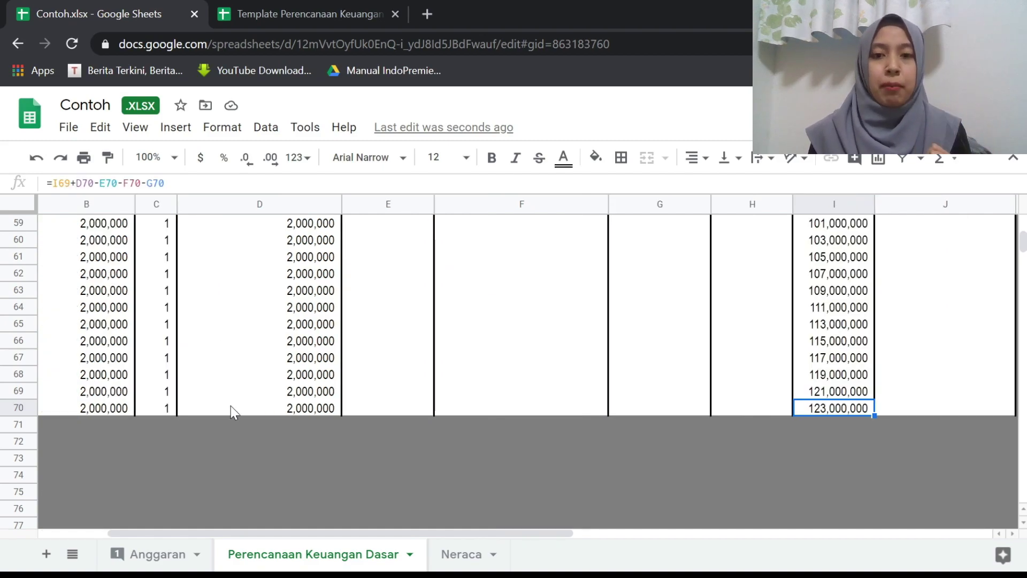
pyautogui.press('Left')
pyautogui.press('Right')
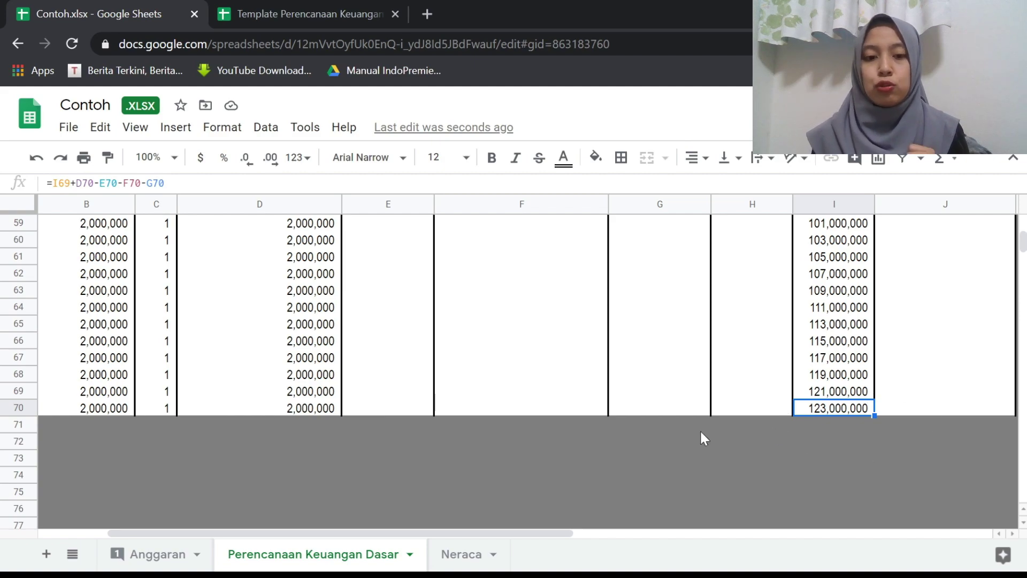
# Go to the Kebutuhan Jangka Menengah table in the Anggaran sheet.
pyautogui.click(156, 554)
pyautogui.scroll(3, 587, 385)
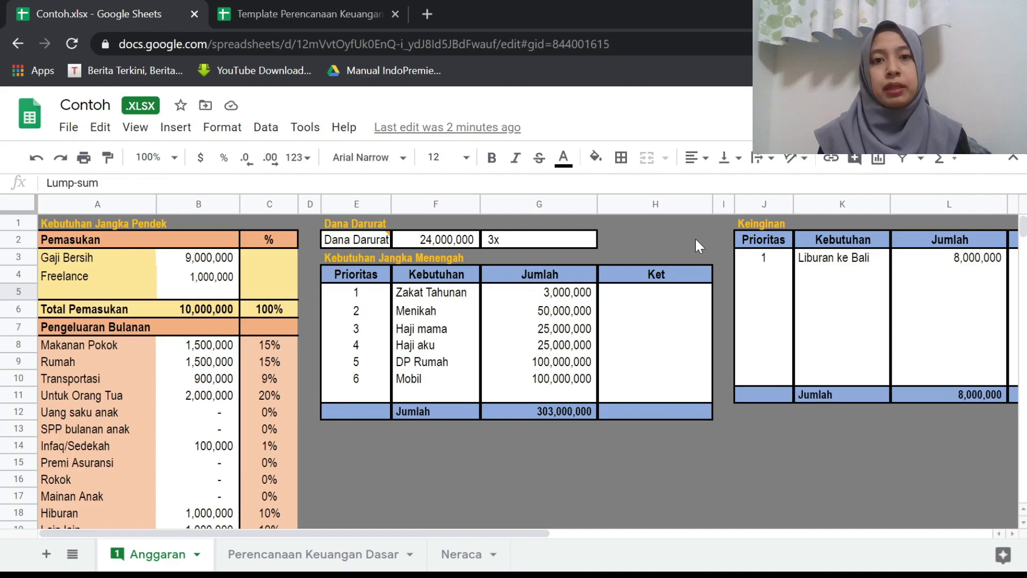
pyautogui.click(540, 394)
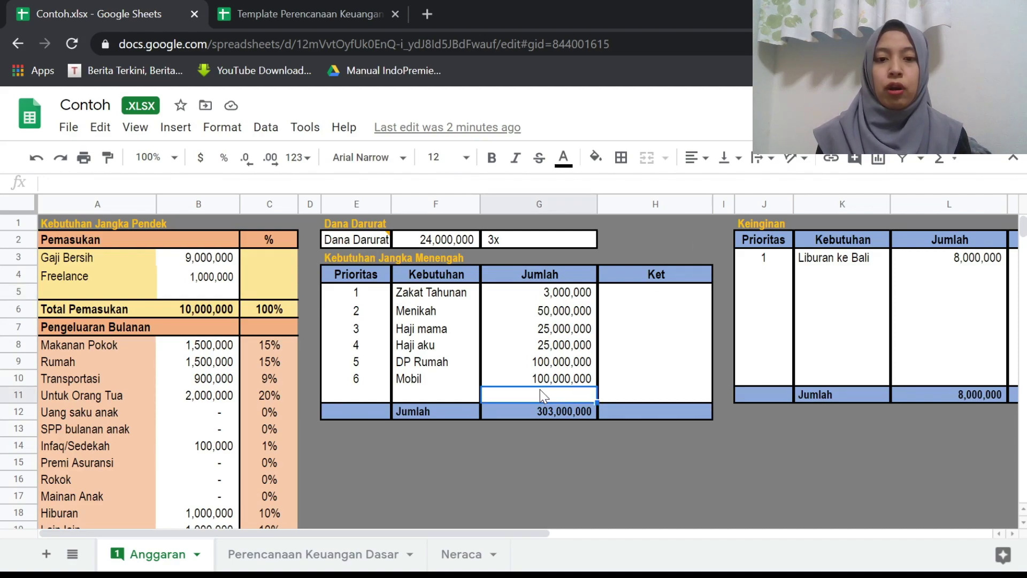
# Try clearing the Haji aku, DP Rumah and Mobil needs with their amounts, and undo the deletion.
pyautogui.press('Left')
pyautogui.press('Left')
pyautogui.press('Up')
pyautogui.press('Up')
pyautogui.press('Right')
pyautogui.press('Up')
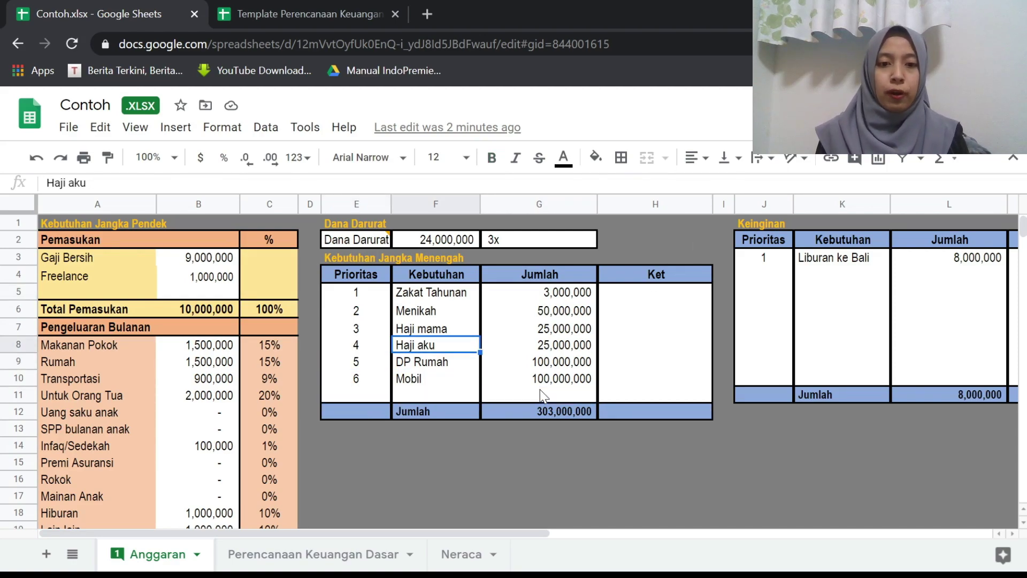
pyautogui.hotkey('shift', 'Down')
pyautogui.hotkey('shift', 'Down')
pyautogui.hotkey('shift', 'Right')
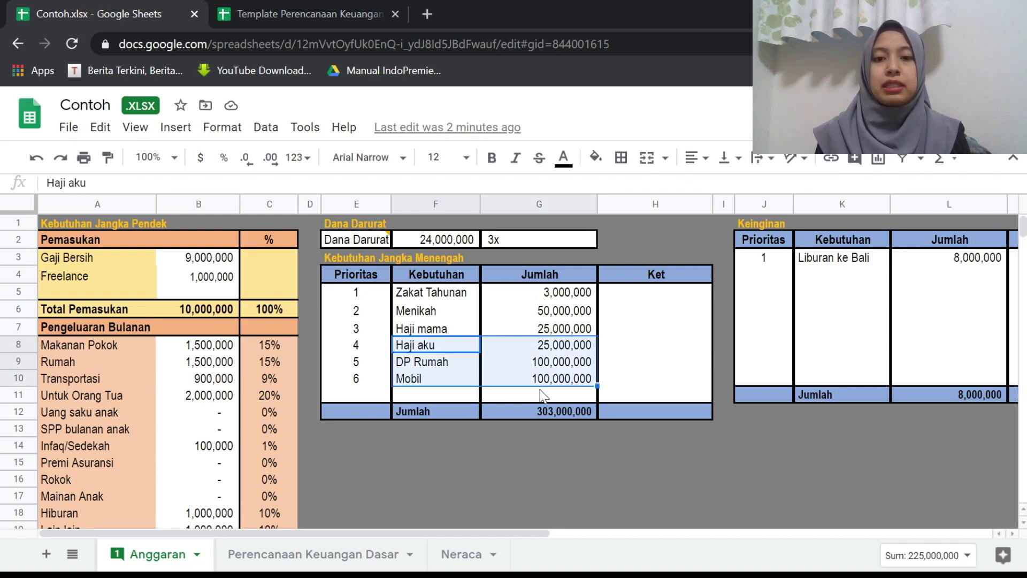
pyautogui.press('Delete')
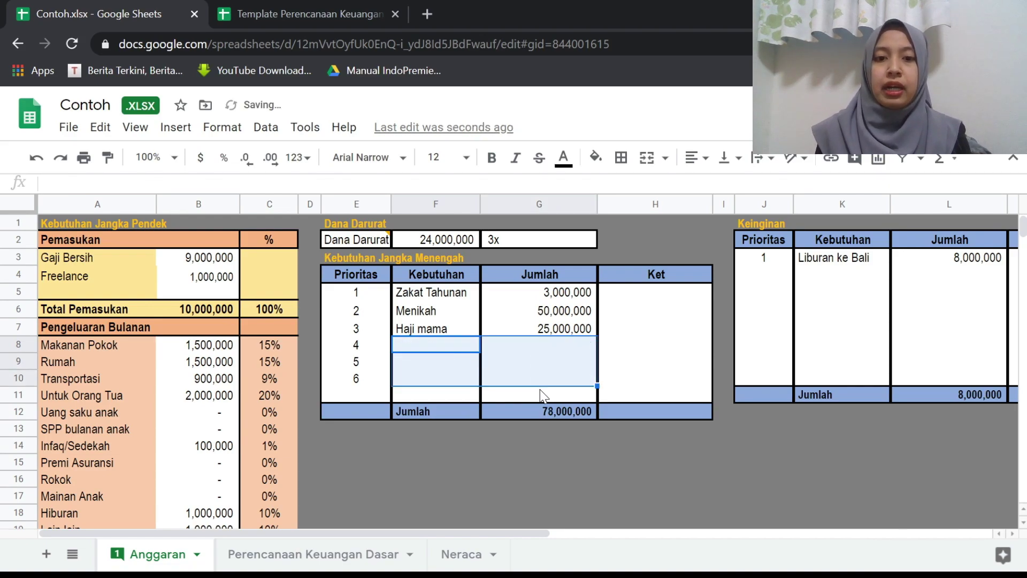
pyautogui.hotkey('ctrl', 'z')
# Clear the DP Rumah and Mobil needs together with their amounts from the Kebutuhan Jangka Menengah table.
pyautogui.press('Down')
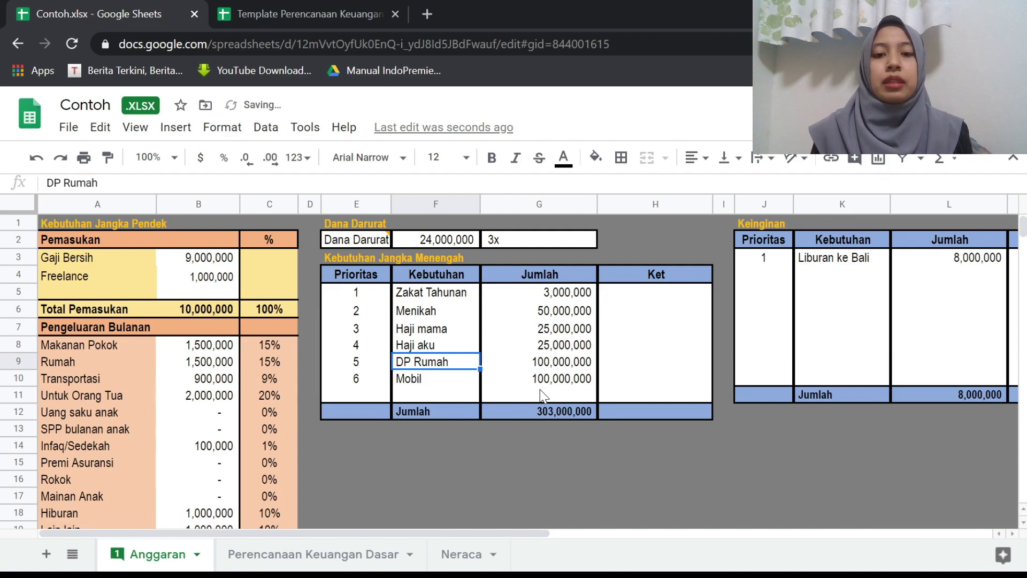
pyautogui.hotkey('shift', 'Down')
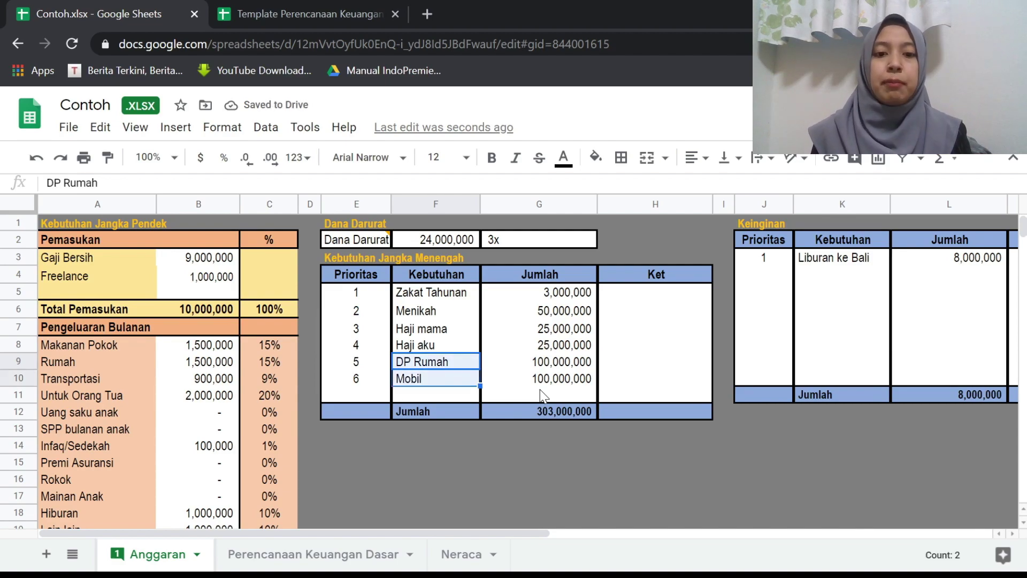
pyautogui.hotkey('shift', 'Right')
pyautogui.press('Delete')
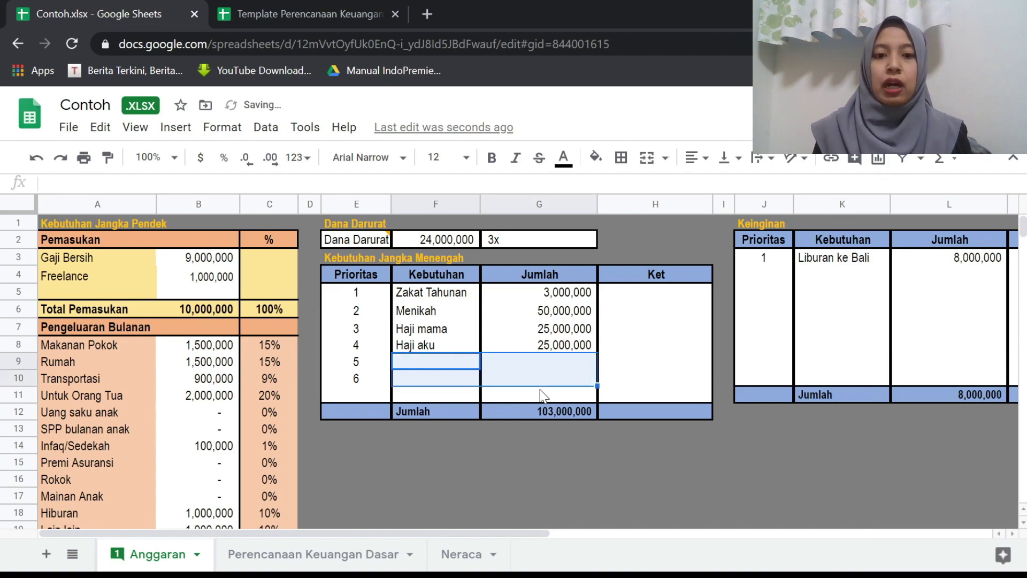
pyautogui.press('Up')
pyautogui.press('Up')
pyautogui.press('Down')
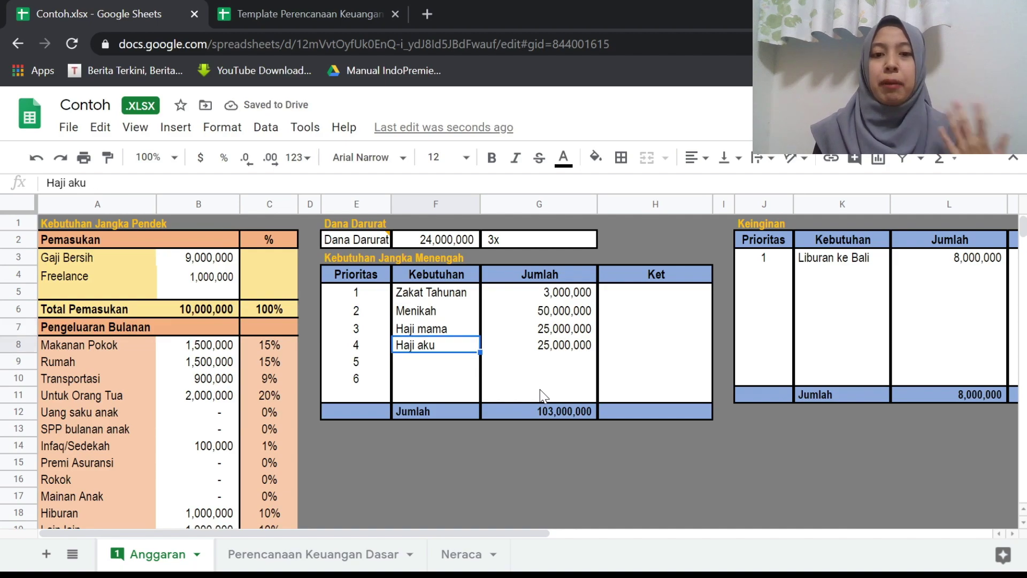
# Return to the Perencanaan Keuangan Dasar sheet and review the planning columns and monthly Saldo through 25 June 2025.
pyautogui.click(297, 556)
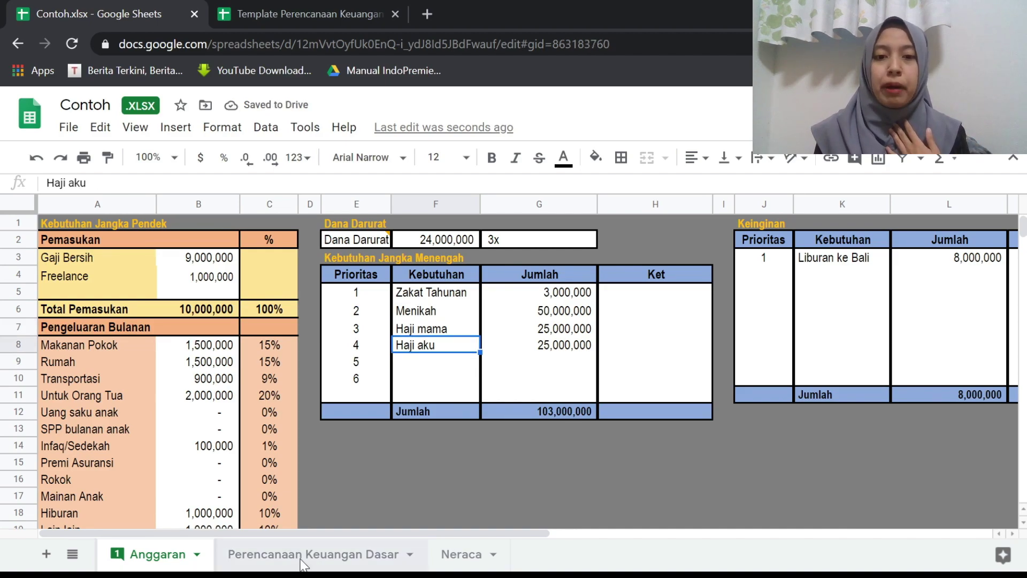
pyautogui.scroll(20, 680, 439)
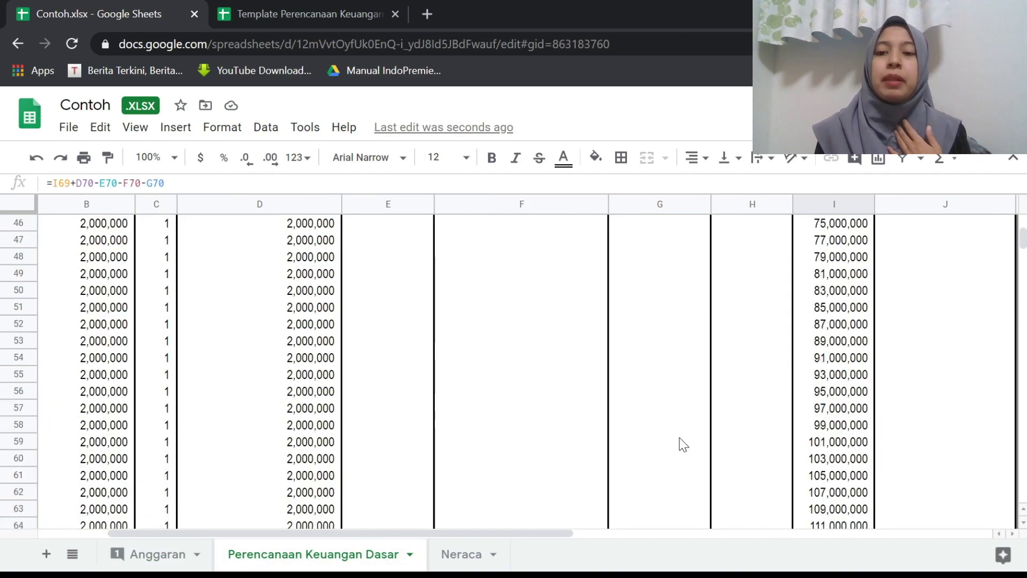
pyautogui.hscroll(-3, 683, 444)
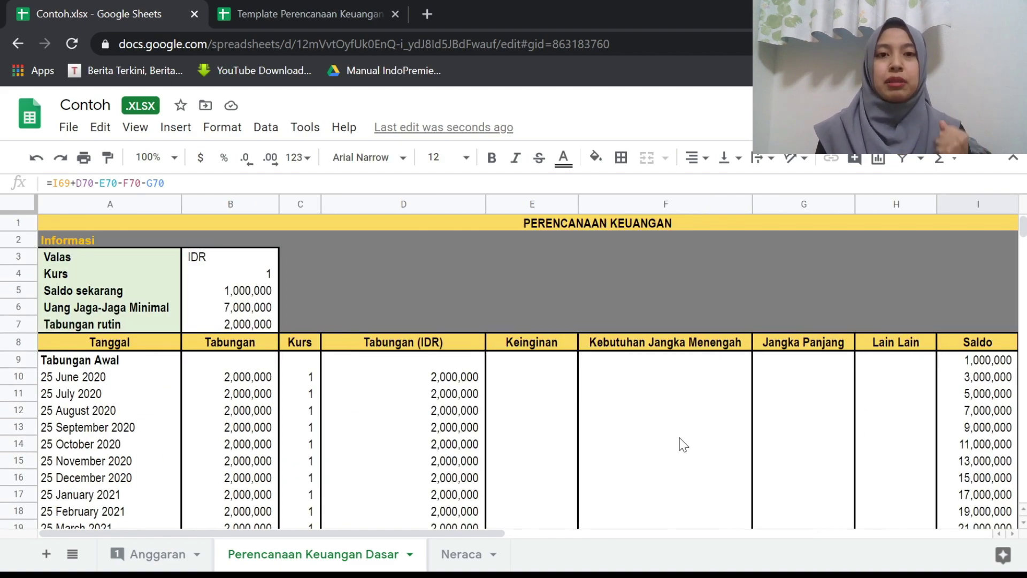
pyautogui.scroll(-1, 683, 444)
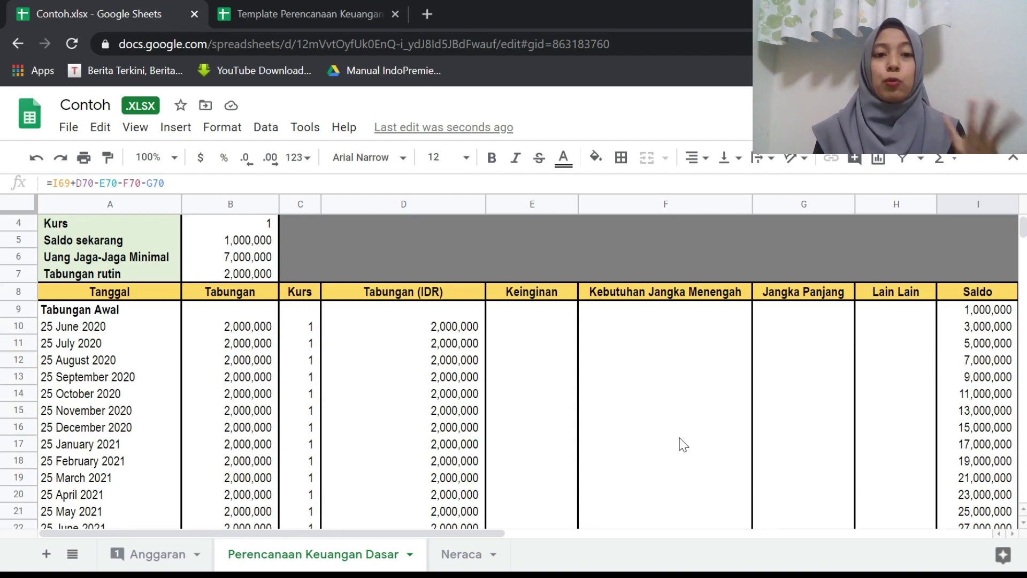
pyautogui.scroll(1, 683, 445)
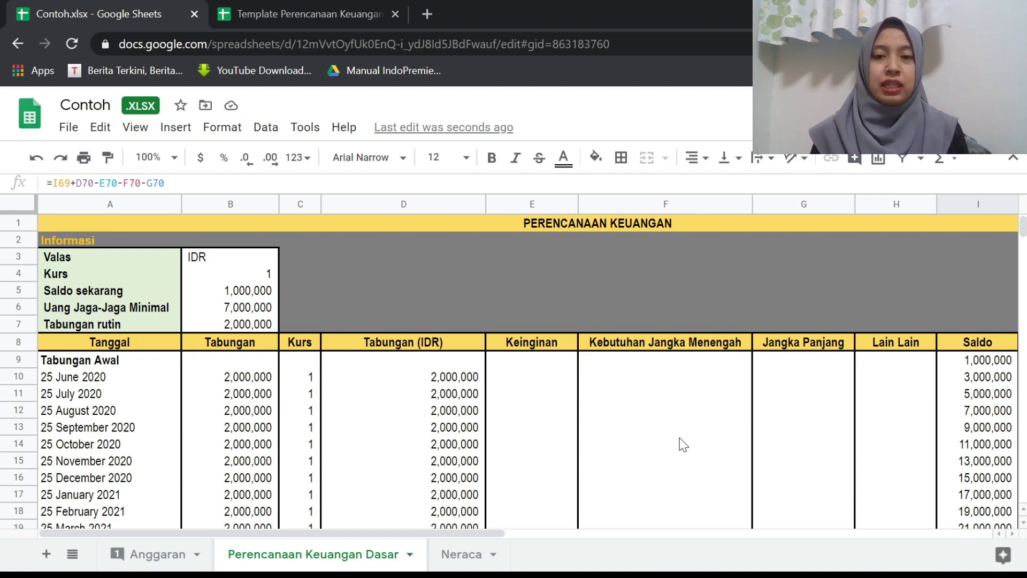
pyautogui.scroll(-17, 563, 441)
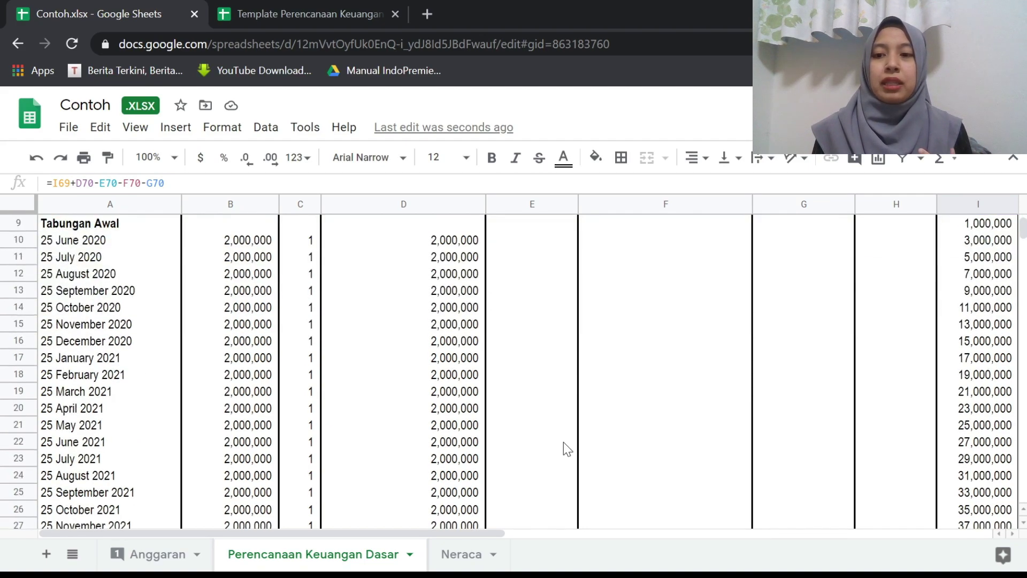
pyautogui.scroll(-4, 563, 442)
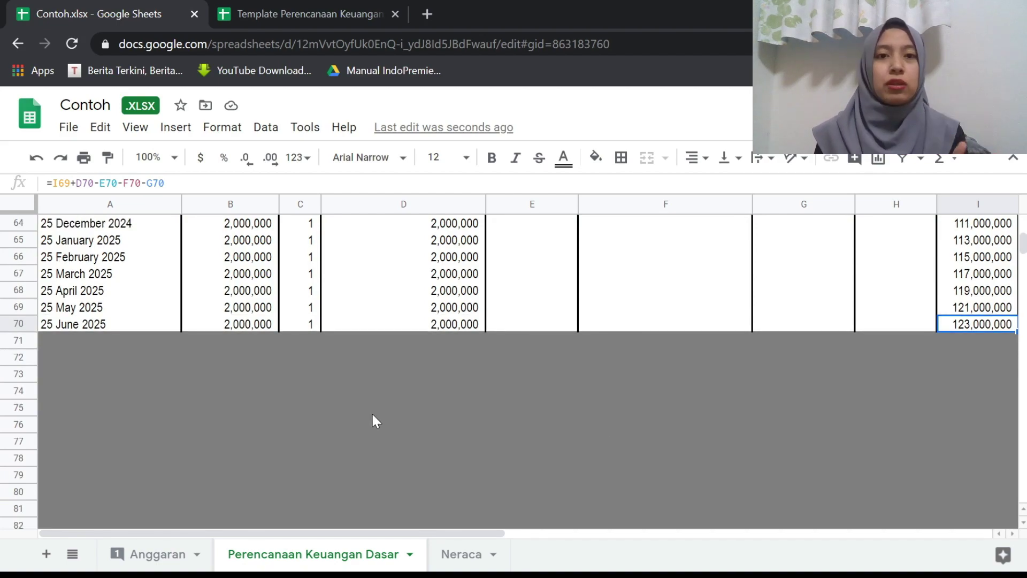
pyautogui.scroll(20, 376, 420)
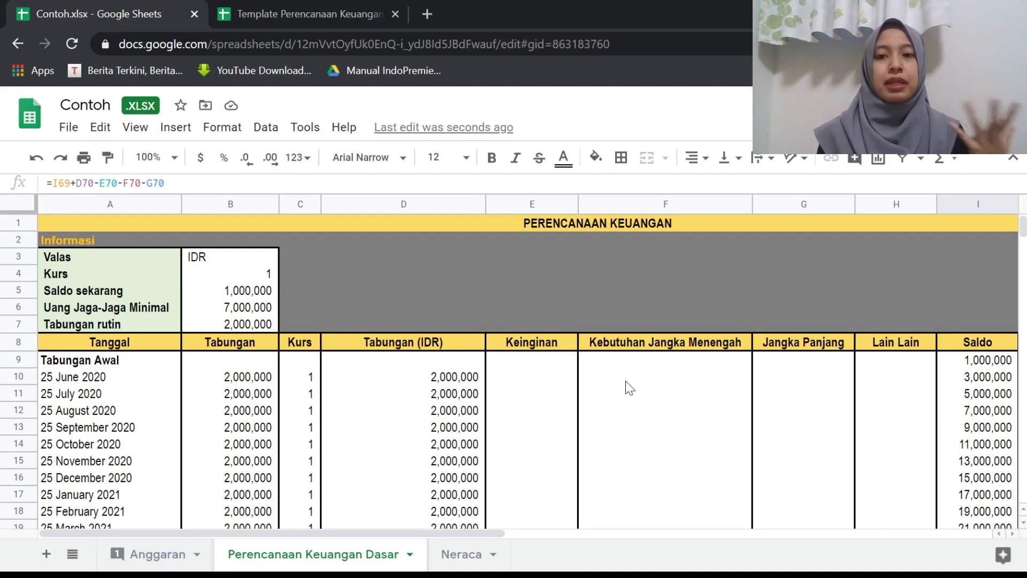
# Check the Kebutuhan Jangka Menengah amounts in the Anggaran sheet and return to the savings plan.
pyautogui.click(159, 553)
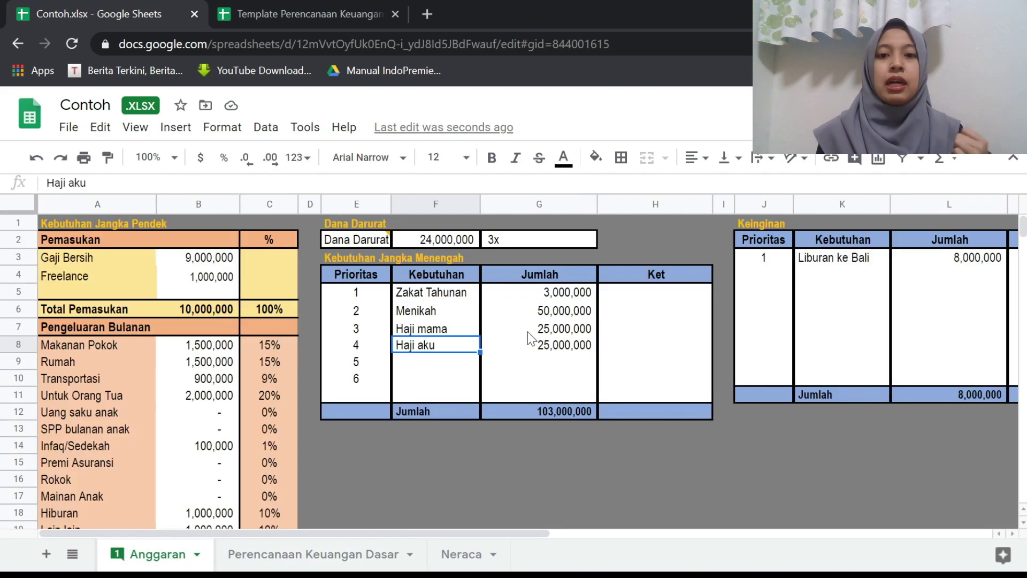
pyautogui.click(540, 313)
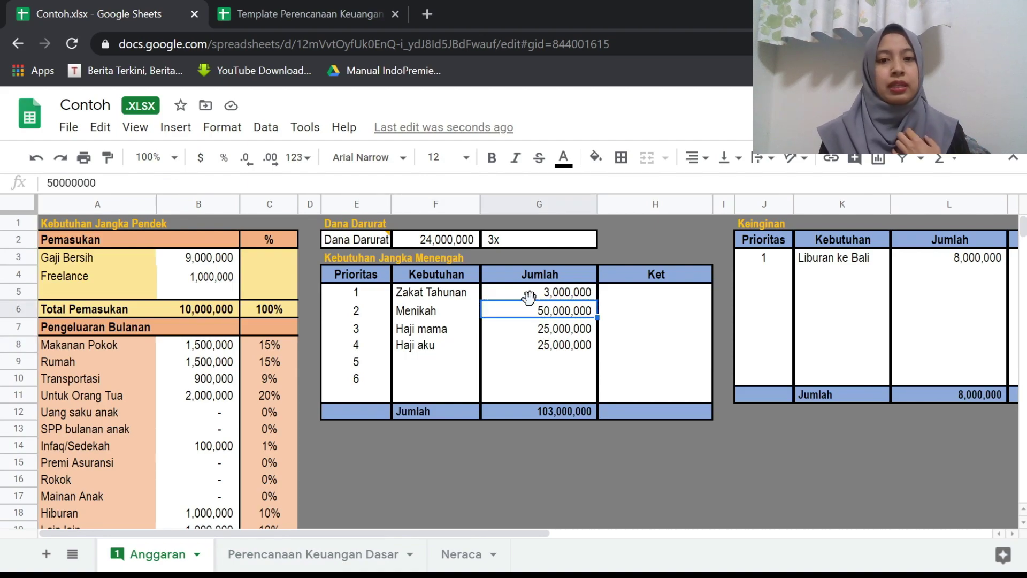
pyautogui.click(308, 554)
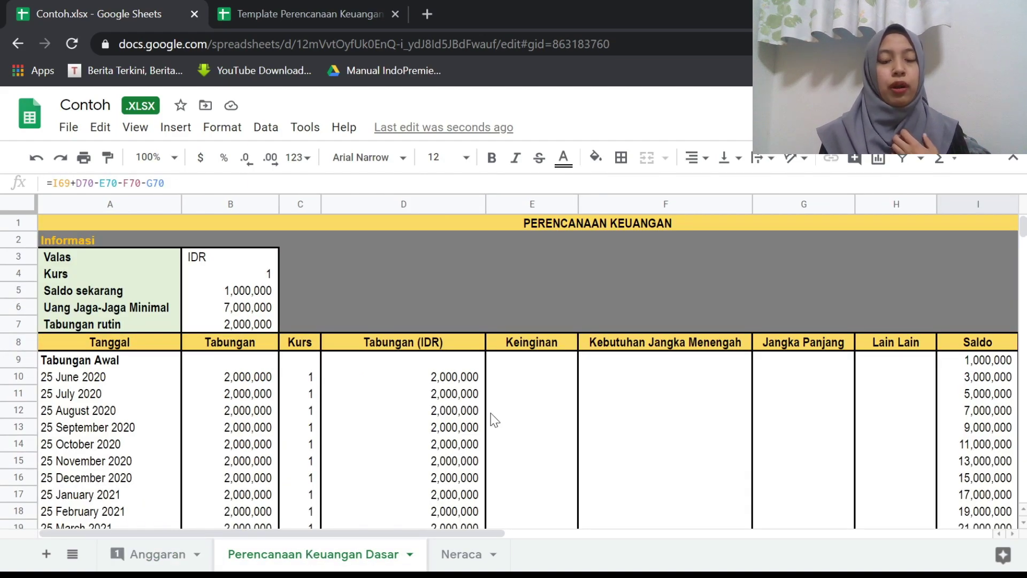
# Look over the monthly Kurs and Tabungan cells and the formulas behind them.
pyautogui.click(292, 447)
pyautogui.press('Down')
pyautogui.press('Down')
pyautogui.press('Down')
pyautogui.press('Down')
pyautogui.press('Down')
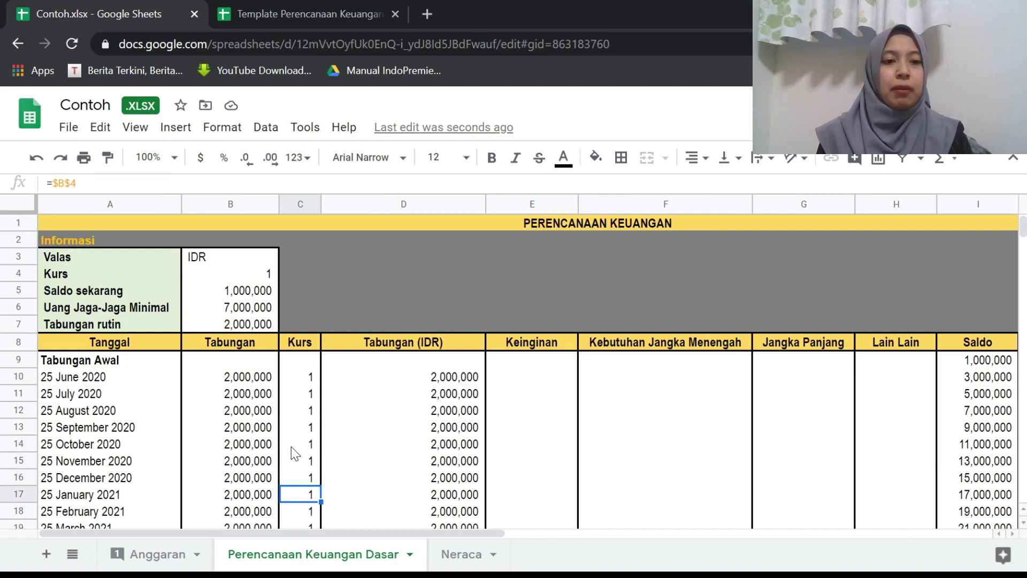
pyautogui.press('Up')
pyautogui.press('Left')
pyautogui.press('Up')
pyautogui.press('Up')
pyautogui.press('Up')
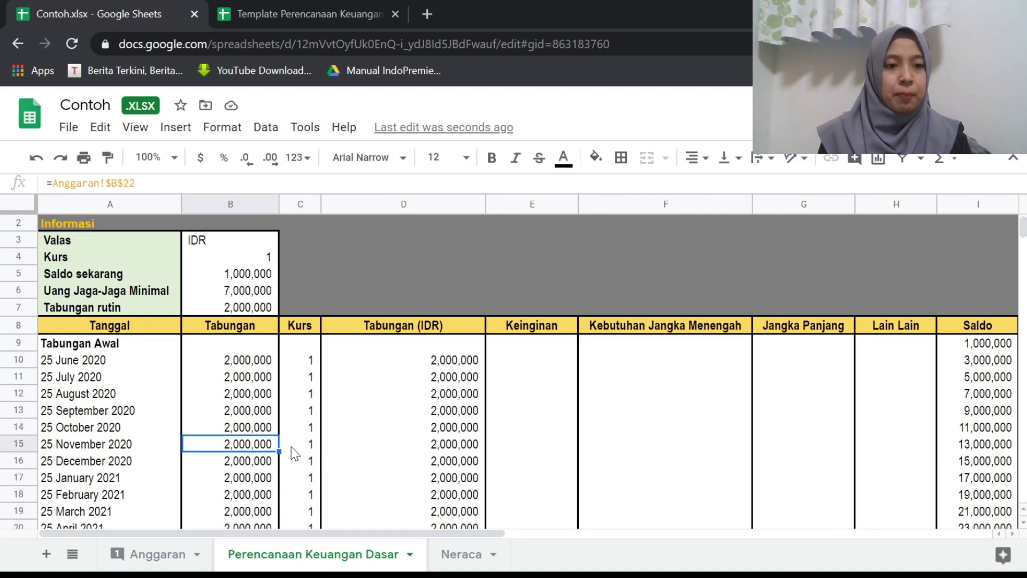
pyautogui.press('Left')
pyautogui.press('Up')
# Enter 3000000 under Kebutuhan Jangka Menengah in the 25 June 2021 row.
pyautogui.moveTo(97, 369); pyautogui.dragTo(76, 466)
pyautogui.press('Down')
pyautogui.press('Down')
pyautogui.press('Down')
pyautogui.press('Down')
pyautogui.press('Down')
pyautogui.press('Down')
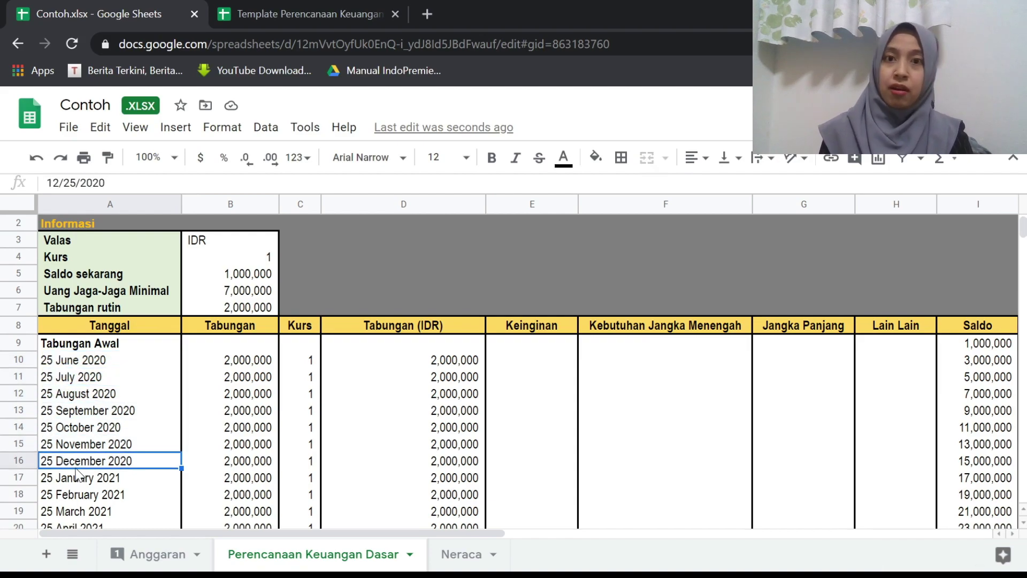
pyautogui.press('Down')
pyautogui.press('Down')
pyautogui.press('Down')
pyautogui.press('Down')
pyautogui.press('Down')
pyautogui.press('Down')
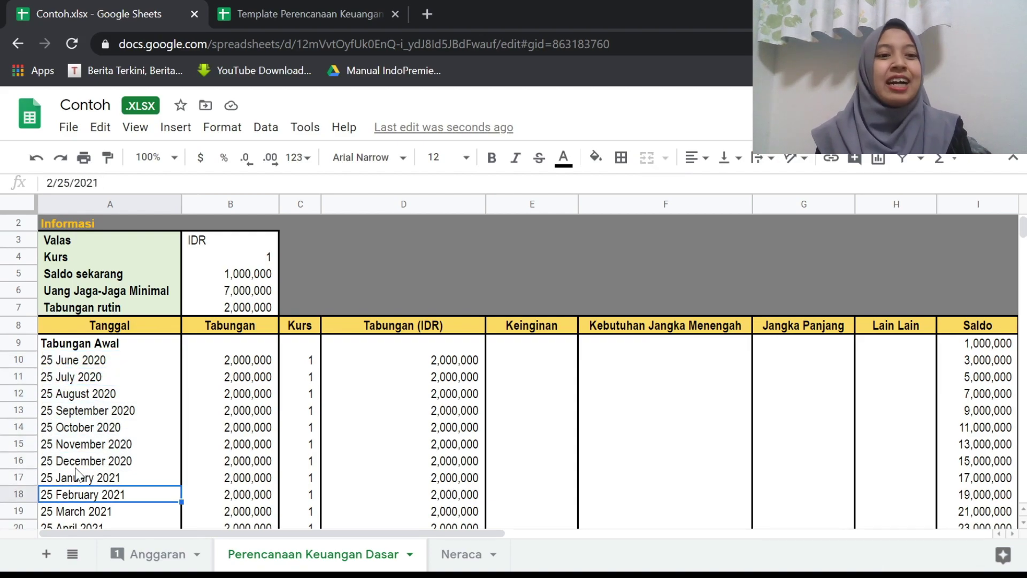
pyautogui.press('Right')
pyautogui.press('Right')
pyautogui.press('Right')
pyautogui.press('Right')
pyautogui.press('Right')
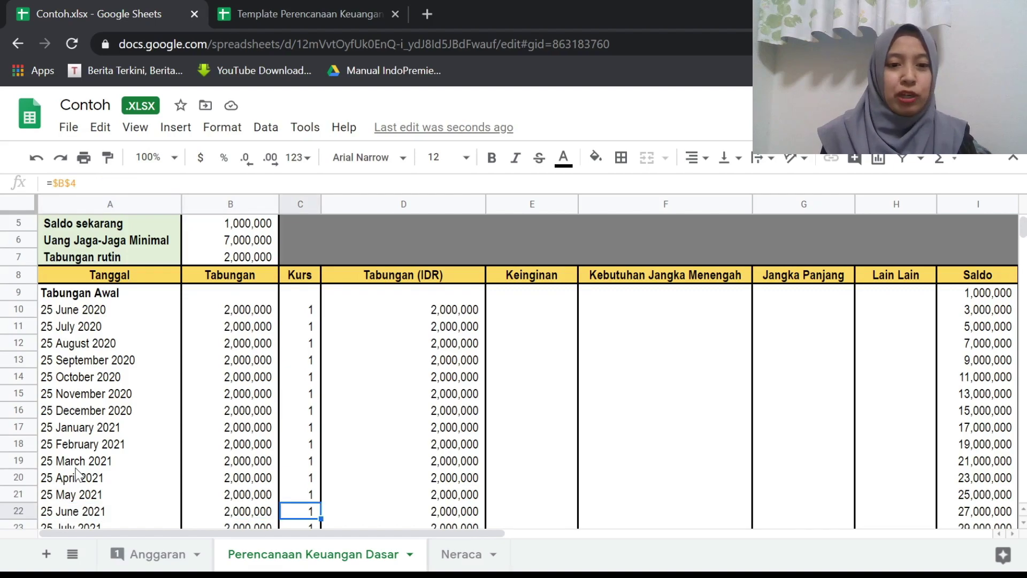
pyautogui.press('Left')
pyautogui.press('Right')
pyautogui.write('3000000')
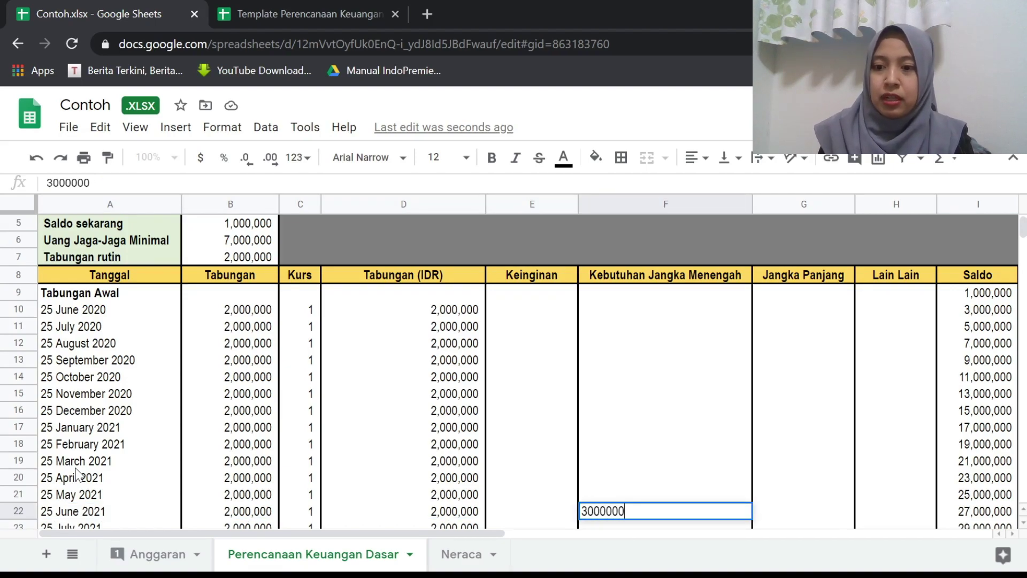
pyautogui.press('Return')
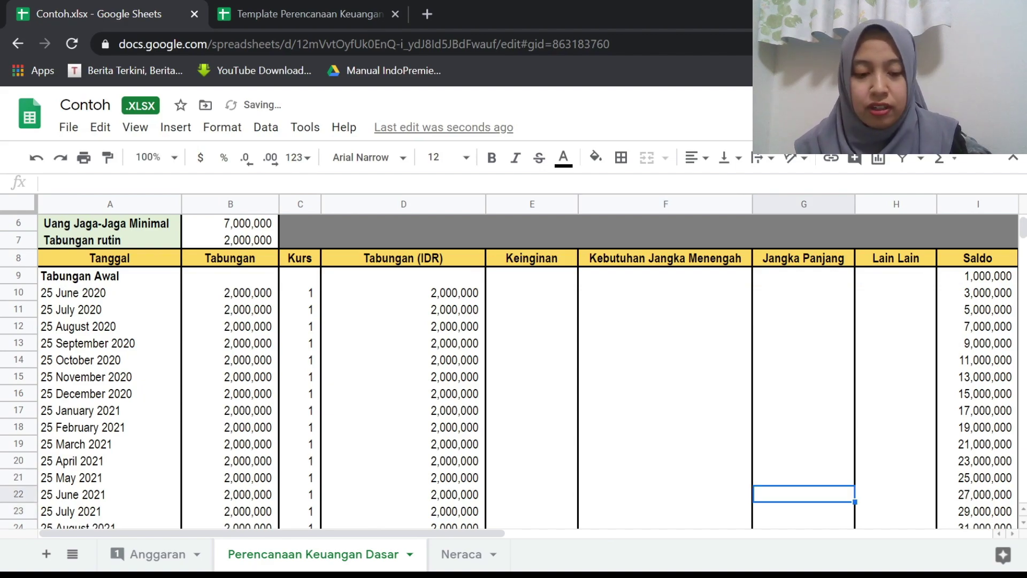
pyautogui.write('3000000')
# Review the 25 June 2021 row across its Jangka Panjang, Lain Lain and Saldo columns.
pyautogui.press('Right')
pyautogui.press('Right')
pyautogui.press('Right')
pyautogui.press('Left')
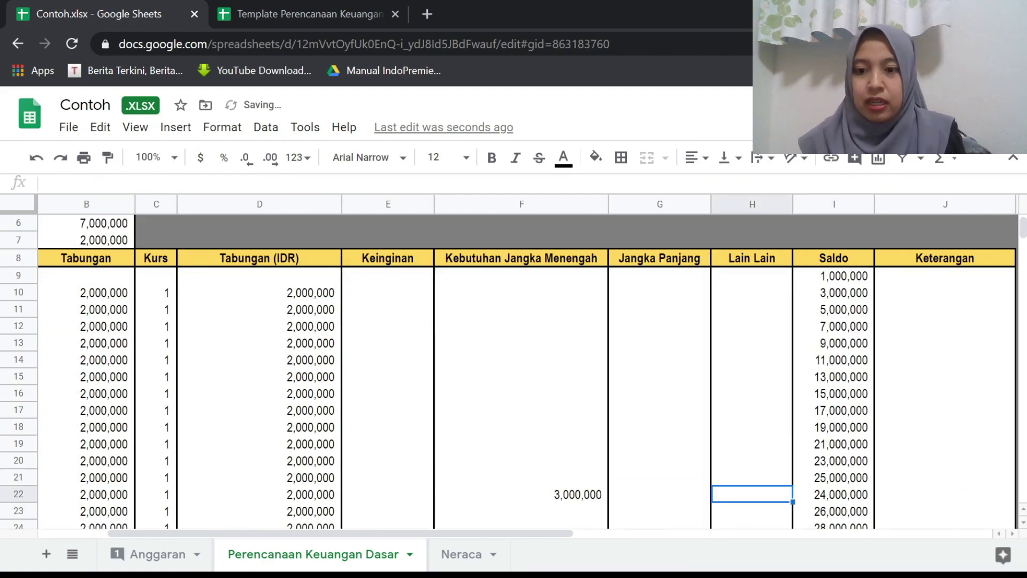
pyautogui.press('Left')
pyautogui.press('Left')
pyautogui.press('Left')
pyautogui.press('Left')
pyautogui.press('Left')
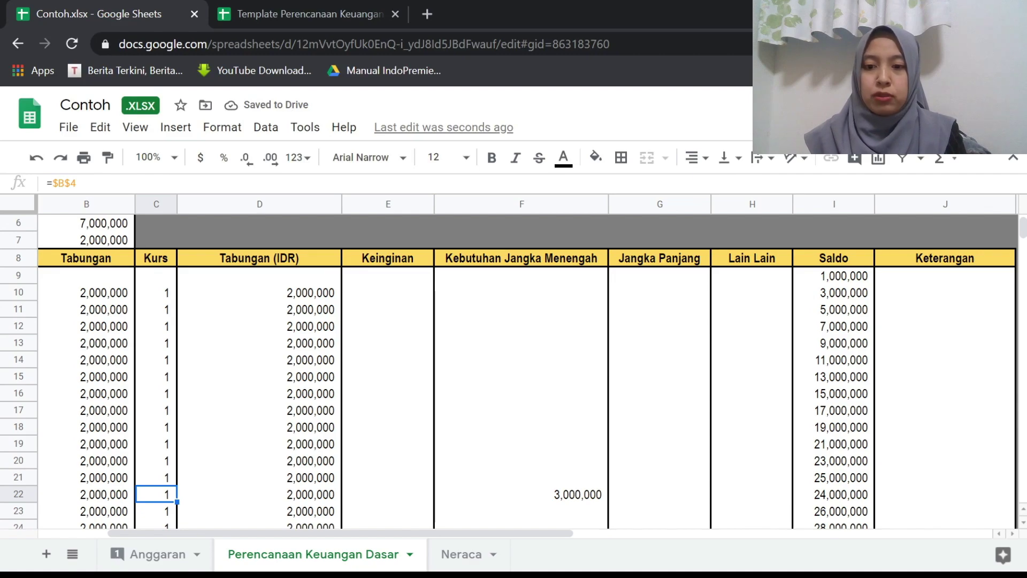
# Write Beres as the Ket for Zakat Tahunan in the Anggaran sheet, replace it with June 2021, and return to the savings plan.
pyautogui.click(165, 551)
pyautogui.click(677, 289)
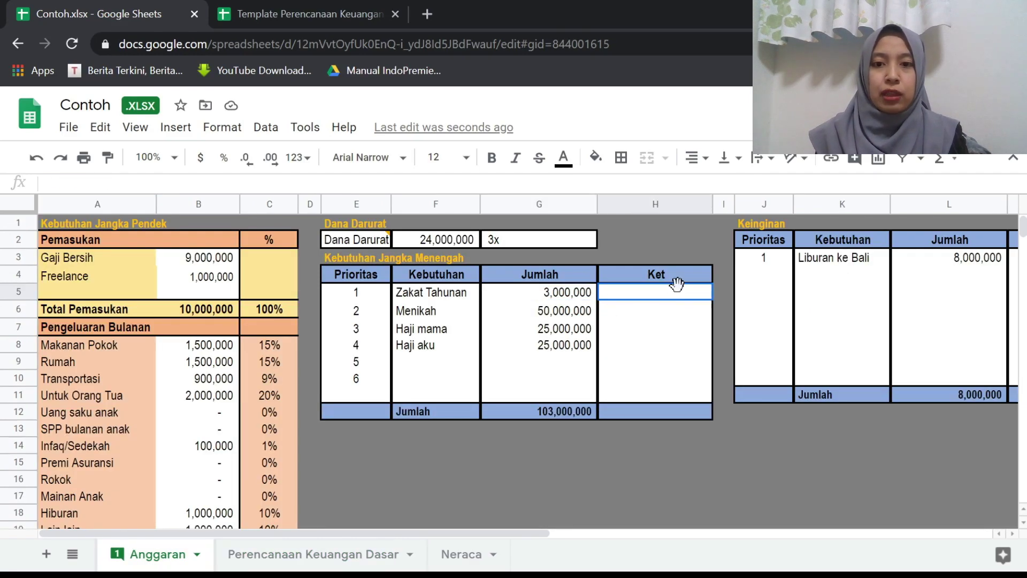
pyautogui.write('Beres')
pyautogui.press('Return')
pyautogui.press('Up')
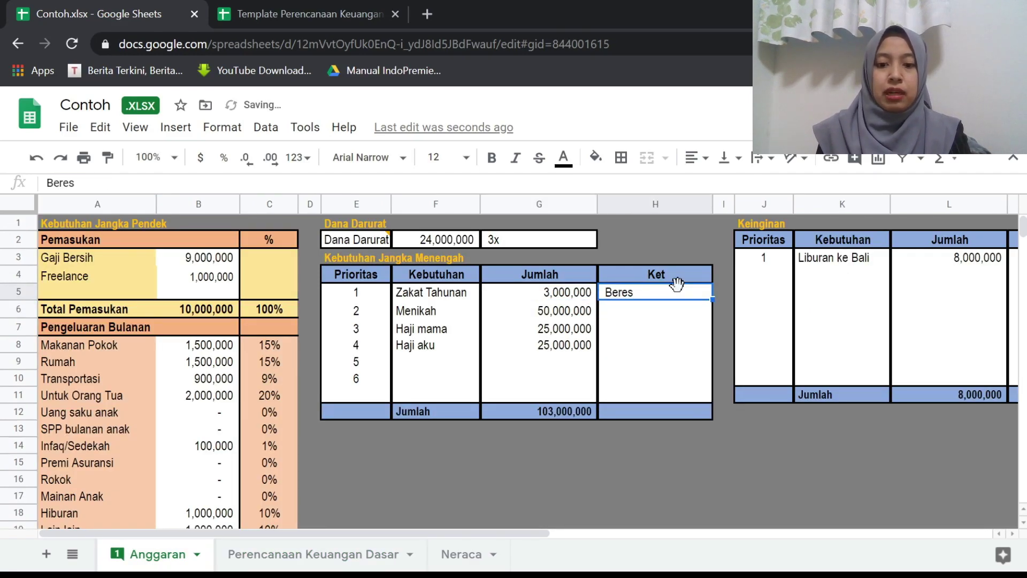
pyautogui.write('June 20')
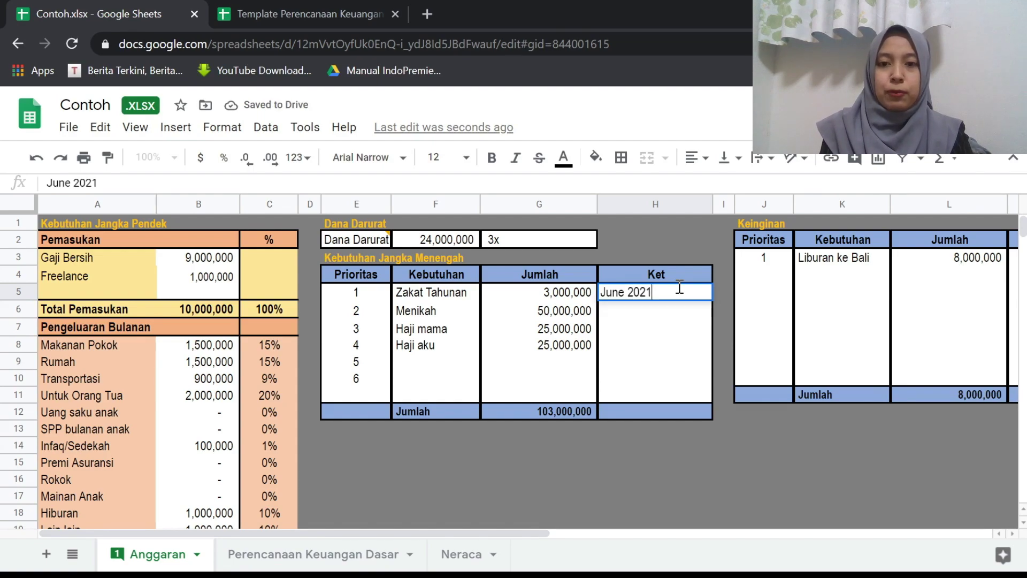
pyautogui.write('21')
pyautogui.press('Return')
pyautogui.click(282, 551)
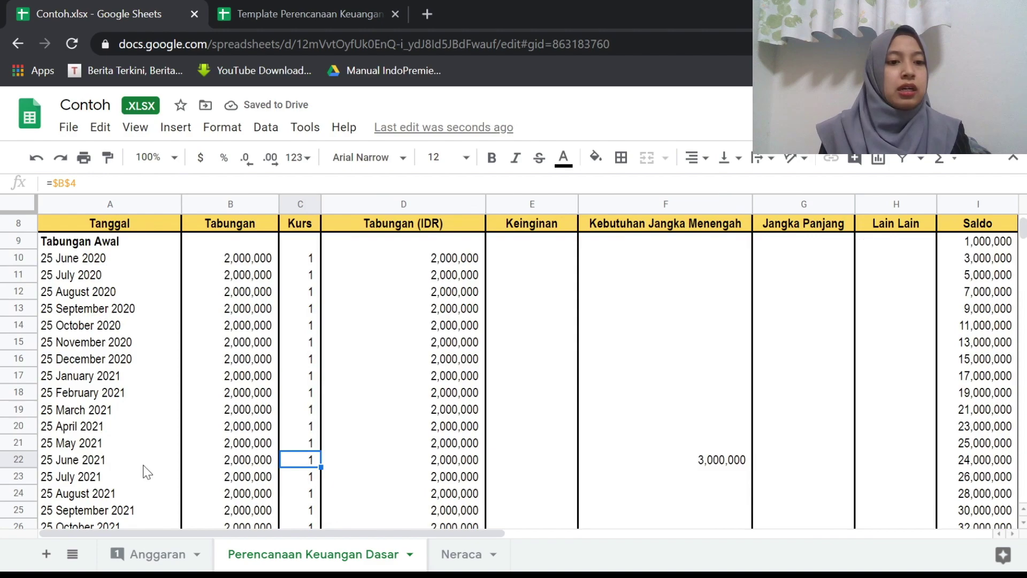
# Examine the Saldo values in the savings plan from 25 July 2021 to 25 August 2022.
pyautogui.click(127, 464)
pyautogui.press('Down')
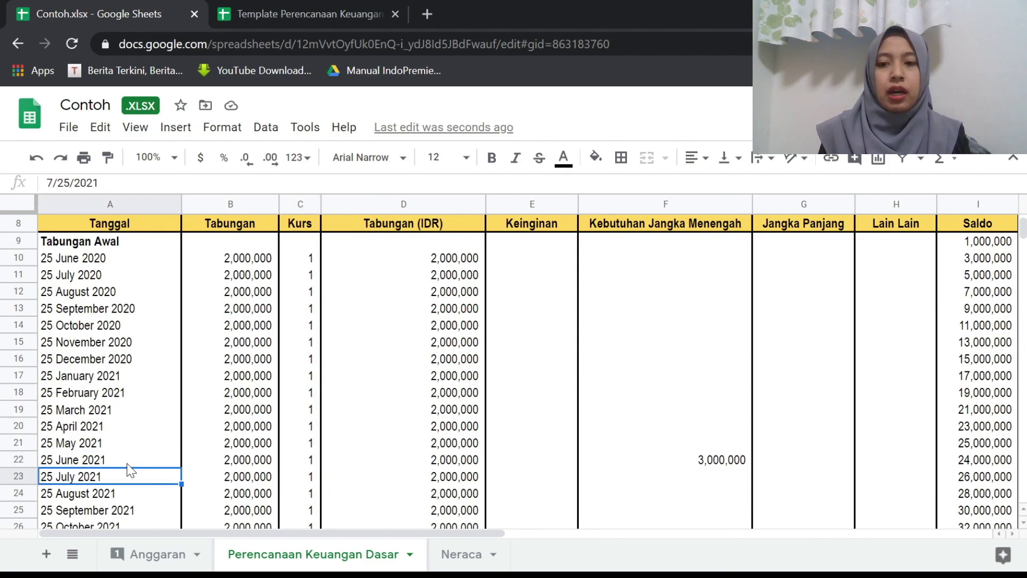
pyautogui.press('Right')
pyautogui.press('Right')
pyautogui.press('Right')
pyautogui.press('Right')
pyautogui.press('Right')
pyautogui.press('Right')
pyautogui.press('Right')
pyautogui.press('Right')
pyautogui.press('Down')
pyautogui.press('Down')
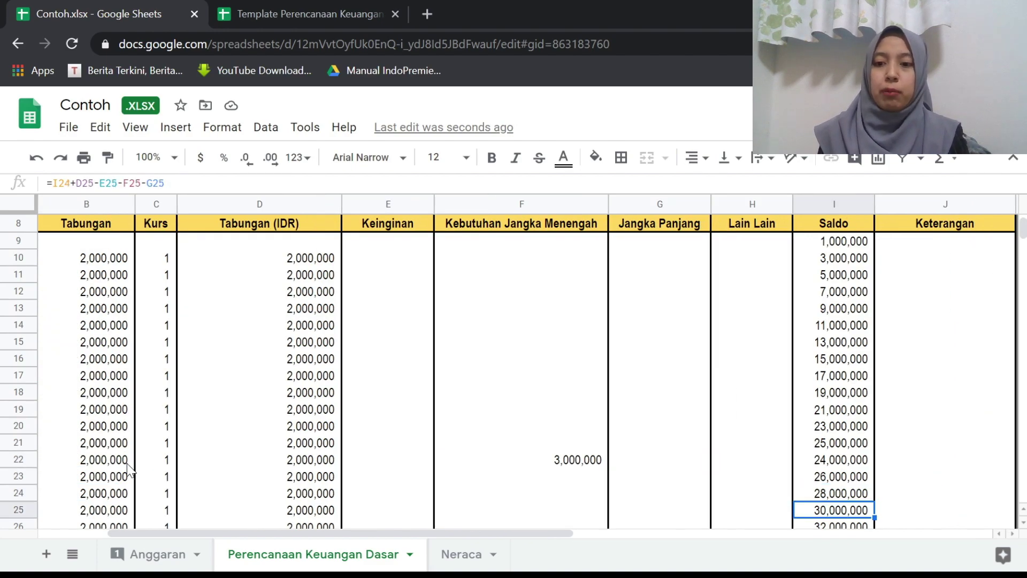
pyautogui.press('Down')
pyautogui.press('Down')
pyautogui.press('Down')
pyautogui.press('Down')
pyautogui.press('Down')
pyautogui.press('Down')
pyautogui.press('Down')
pyautogui.press('Down')
pyautogui.press('Down')
pyautogui.press('Down')
pyautogui.press('Down')
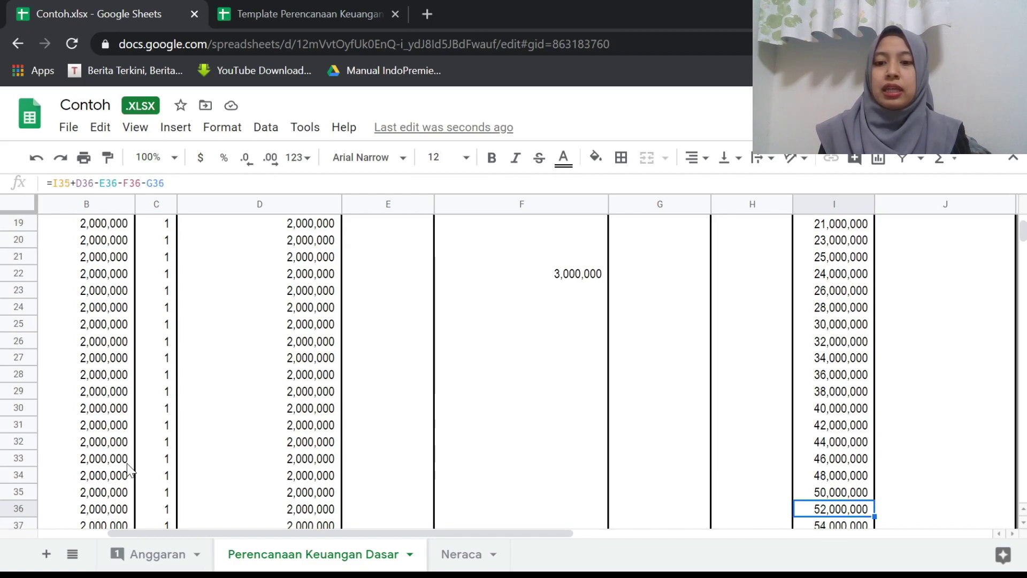
# Enter 50000000 under Kebutuhan Jangka Menengah in the 25 July 2022 row.
pyautogui.press('Up')
pyautogui.press('Left')
pyautogui.press('Left')
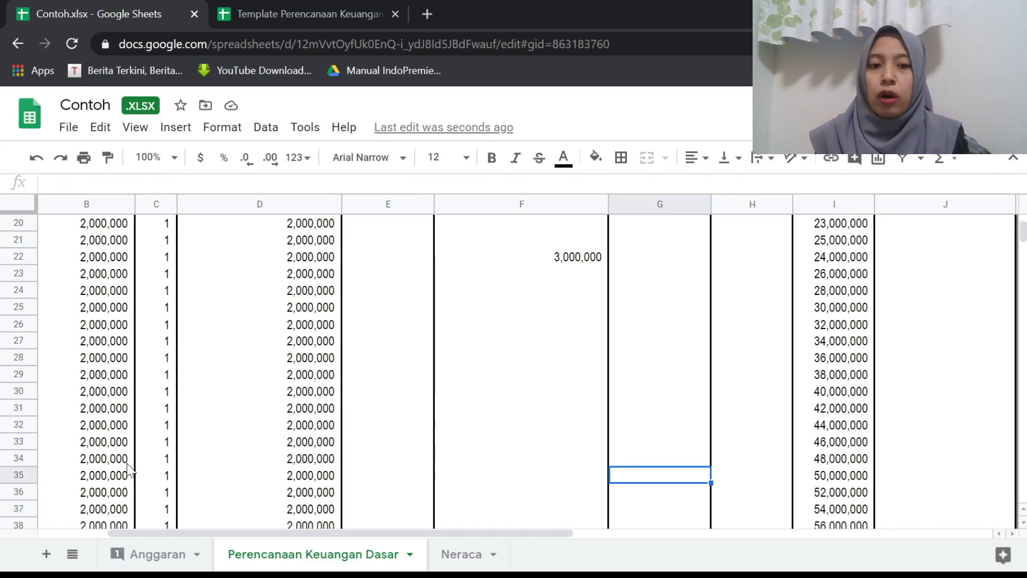
pyautogui.press('Left')
pyautogui.press('Left')
pyautogui.press('Left')
pyautogui.press('Left')
pyautogui.press('Left')
pyautogui.press('Left')
pyautogui.press('Right')
pyautogui.press('Right')
pyautogui.press('Right')
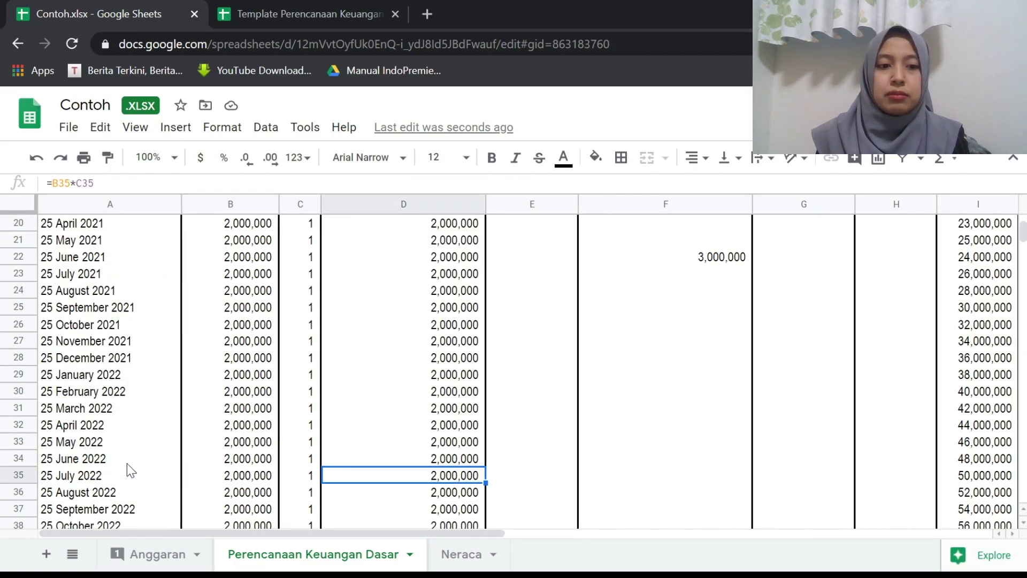
pyautogui.press('Right')
pyautogui.press('Right')
pyautogui.press('Right')
pyautogui.press('Right')
pyautogui.press('Right')
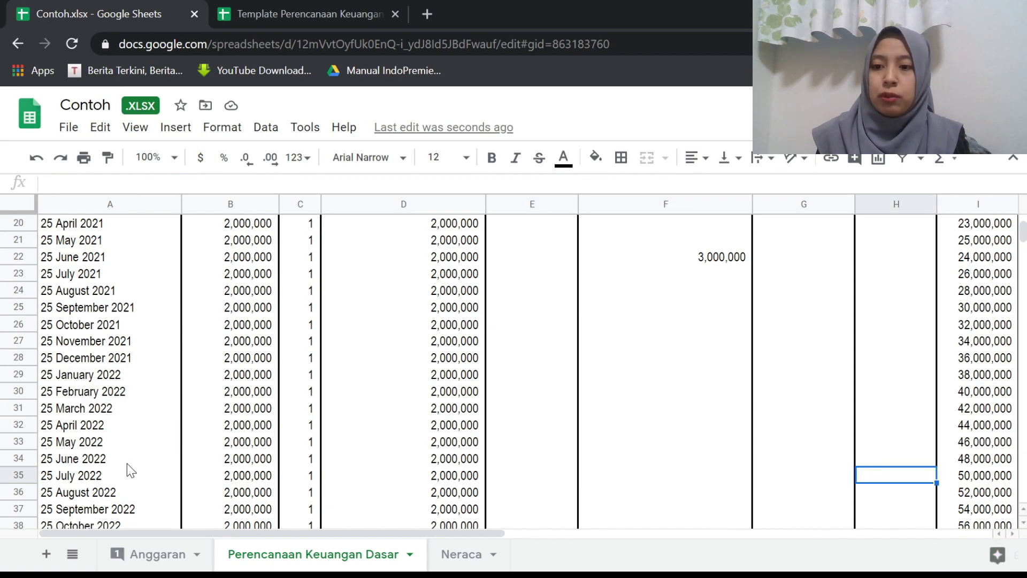
pyautogui.press('Left')
pyautogui.press('Left')
pyautogui.press('Left')
pyautogui.press('Right')
pyautogui.press('Left')
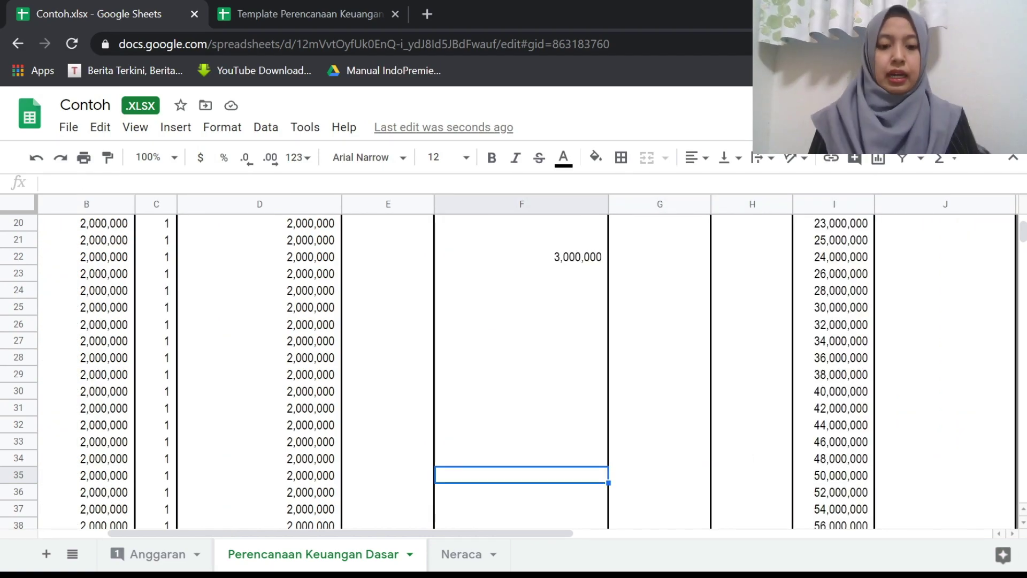
pyautogui.write('50000000\\')
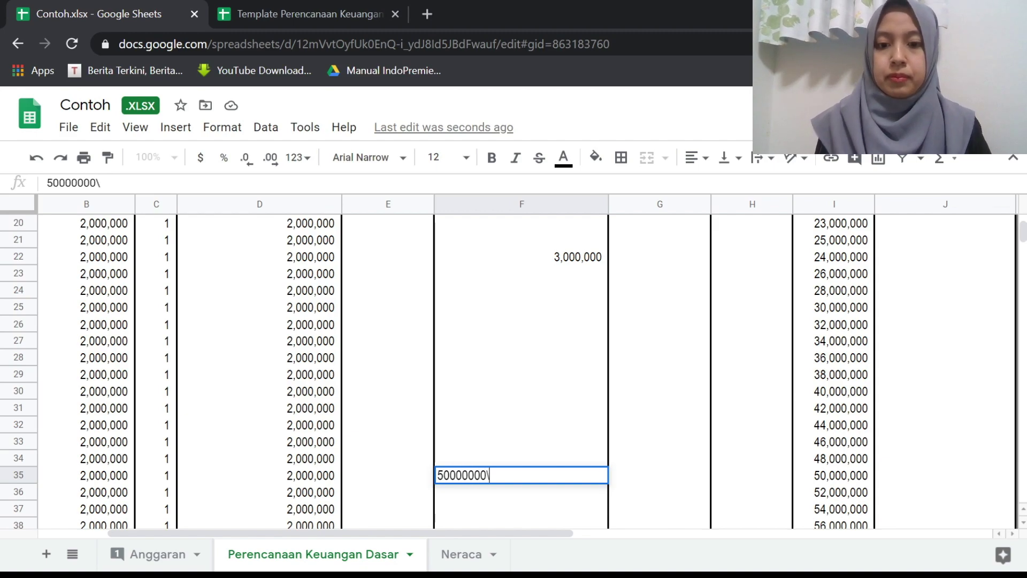
pyautogui.press('BackSpace')
pyautogui.press('Return')
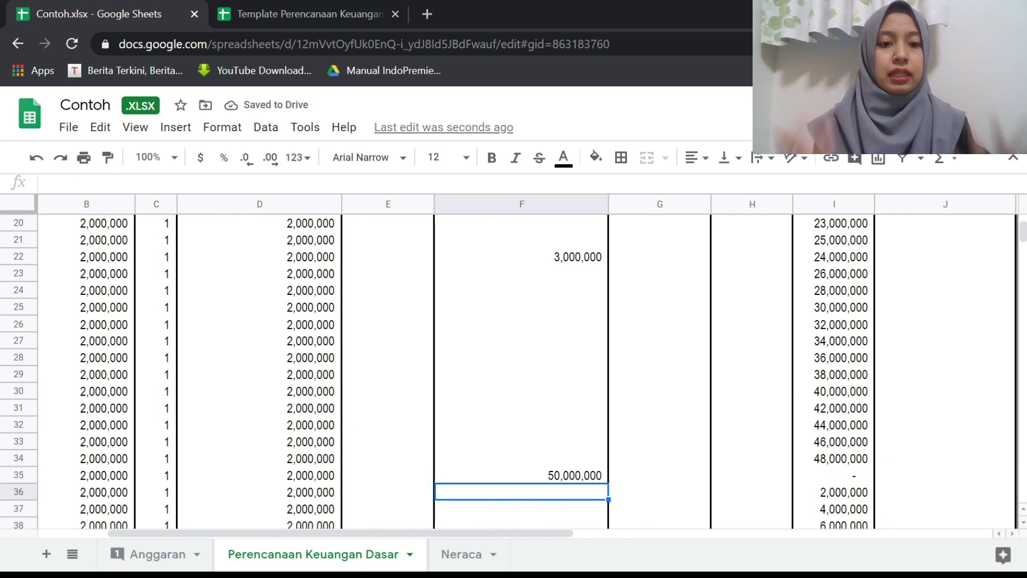
# Review the 25 July 2022 row across to its Saldo and compare it with the Informasi block above the table.
pyautogui.click(521, 475)
pyautogui.hscroll(-3, 305, 510)
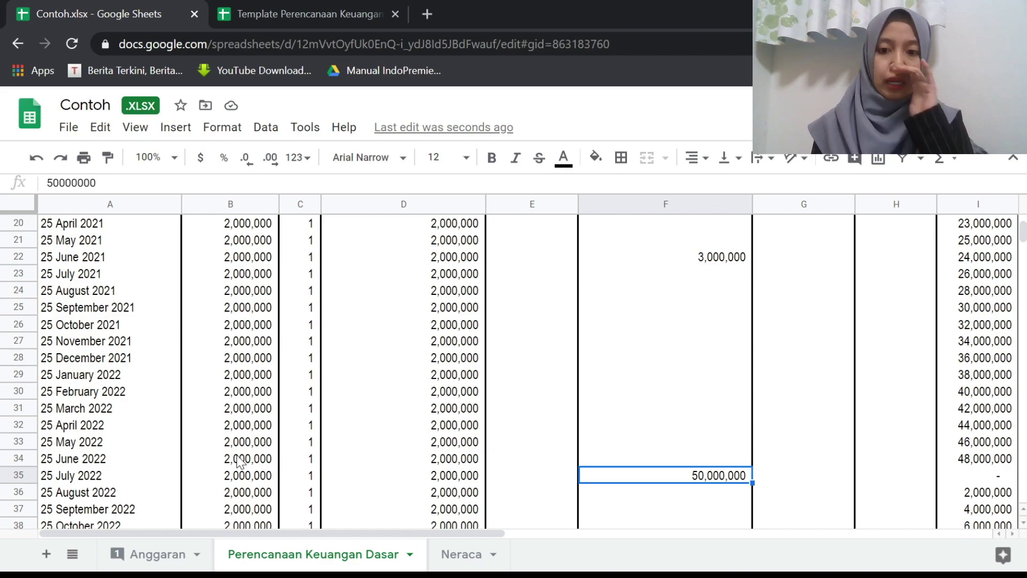
pyautogui.press('Right')
pyautogui.press('Right')
pyautogui.press('Right')
pyautogui.press('Left')
pyautogui.press('Left')
pyautogui.press('Left')
pyautogui.press('Left')
pyautogui.press('Left')
pyautogui.press('Left')
pyautogui.press('Left')
pyautogui.press('Left')
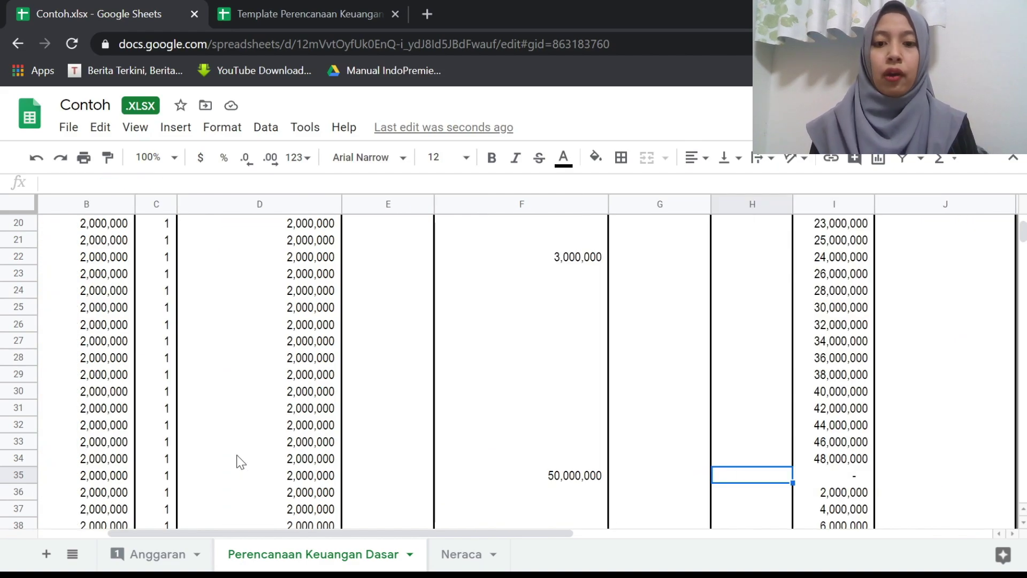
pyautogui.scroll(2, 364, 401)
pyautogui.scroll(5, 364, 393)
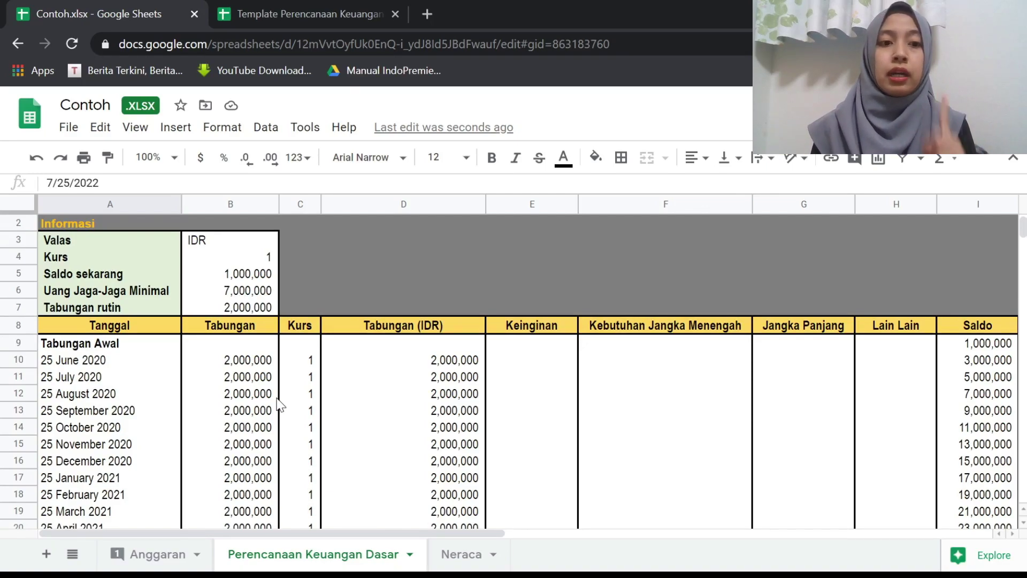
pyautogui.scroll(-7, 278, 405)
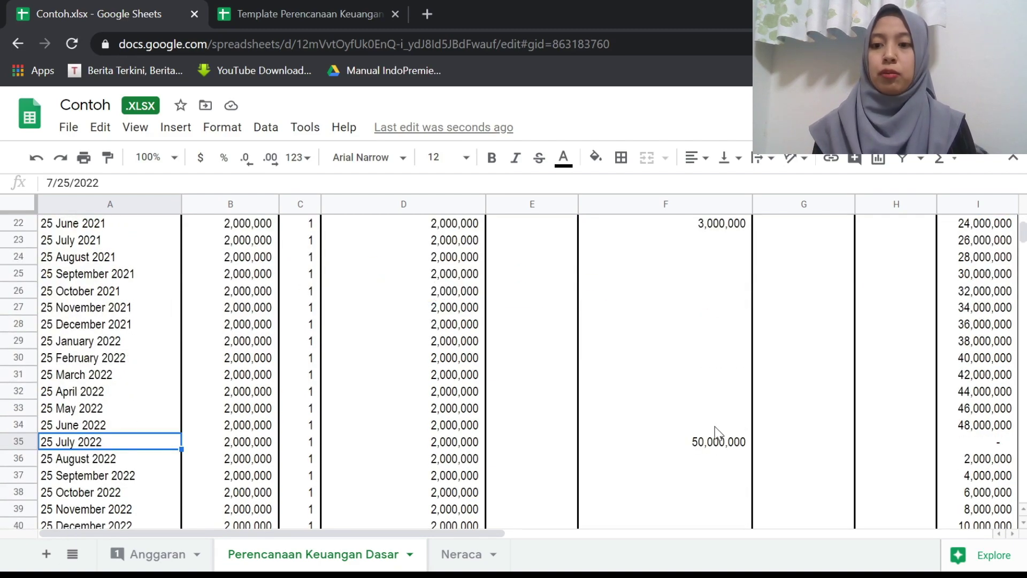
# Check the 25 July 2022 row's Saldo and clear its 50,000,000 entry under Kebutuhan Jangka Menengah.
pyautogui.click(717, 428)
pyautogui.click(701, 444)
pyautogui.press('Right')
pyautogui.press('Right')
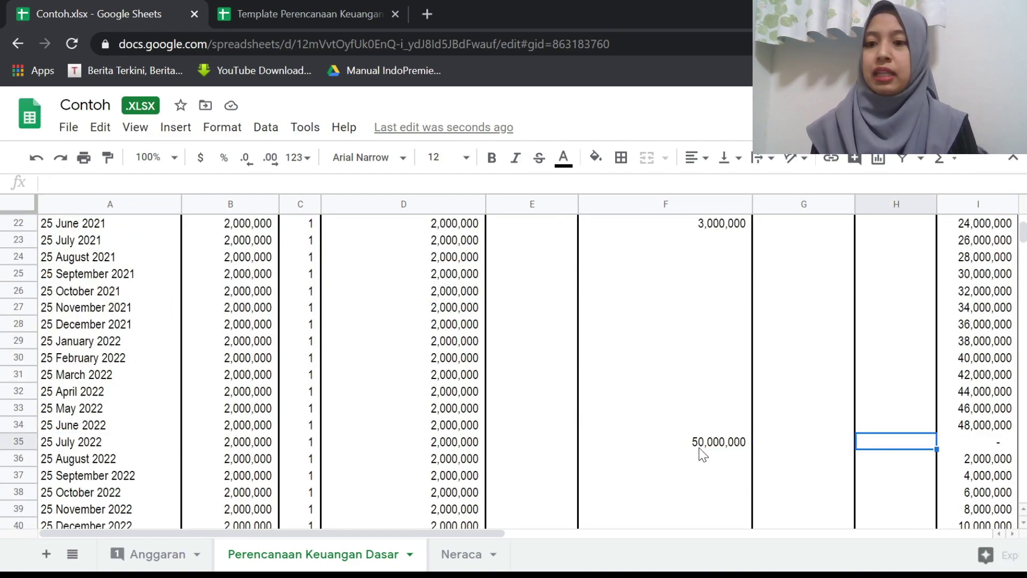
pyautogui.press('Right')
pyautogui.press('Left')
pyautogui.press('Left')
pyautogui.press('Left')
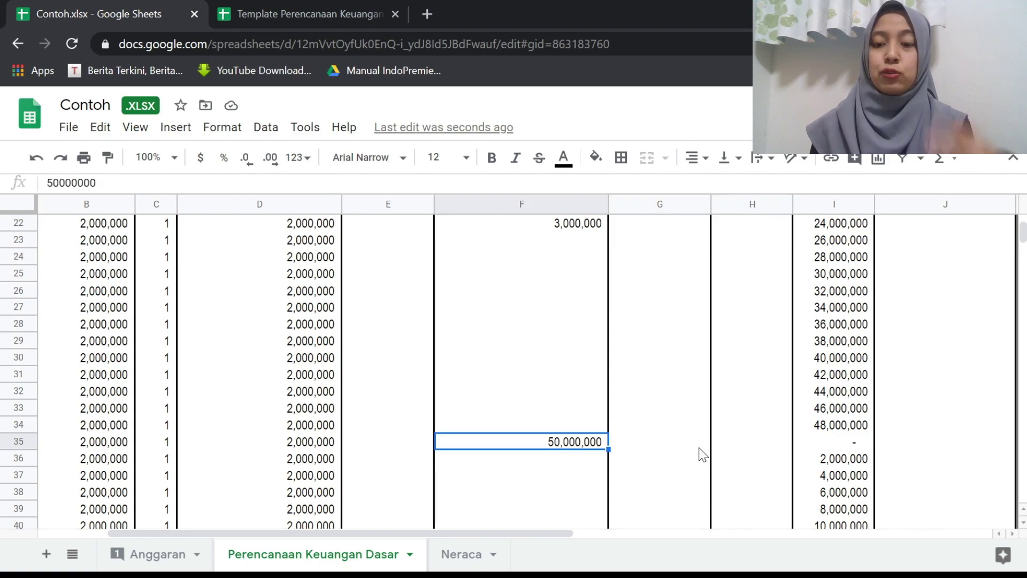
pyautogui.press('Delete')
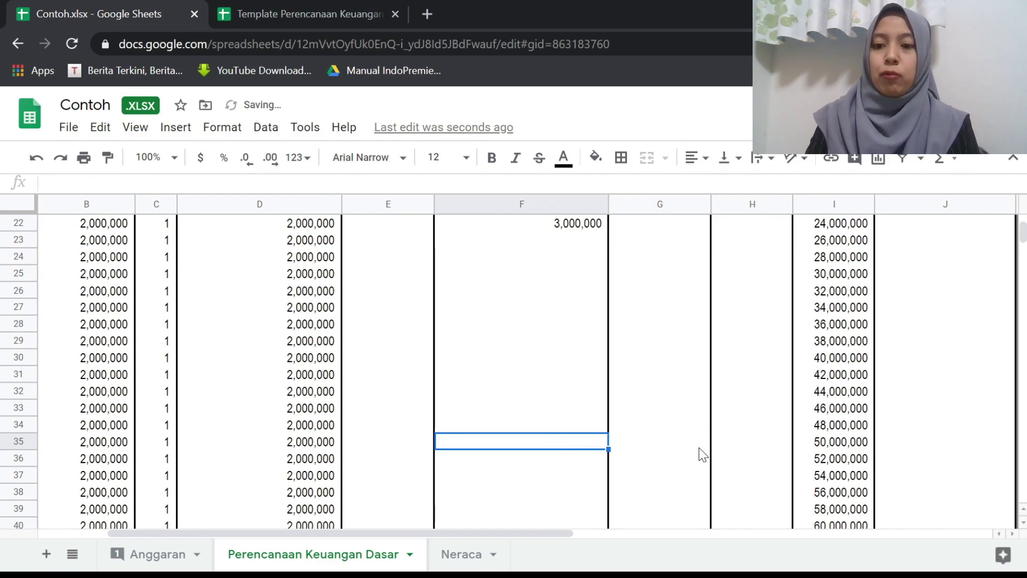
# Enter 50000000 under Kebutuhan Jangka Menengah in the 25 December 2022 row and check that row's Saldo.
pyautogui.press('Down')
pyautogui.press('Down')
pyautogui.press('Down')
pyautogui.press('Down')
pyautogui.press('Down')
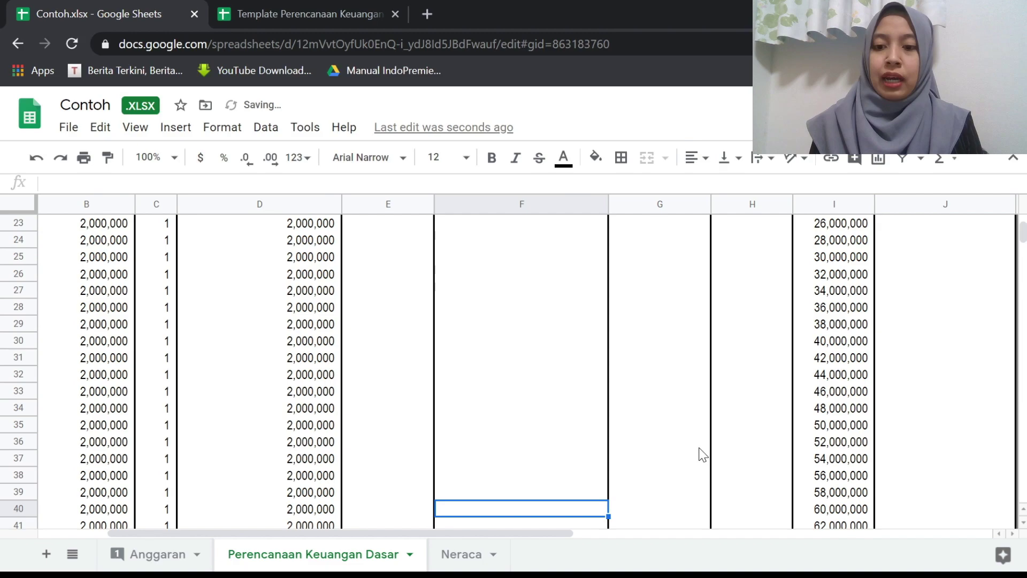
pyautogui.press('Left')
pyautogui.press('Left')
pyautogui.press('Left')
pyautogui.press('Left')
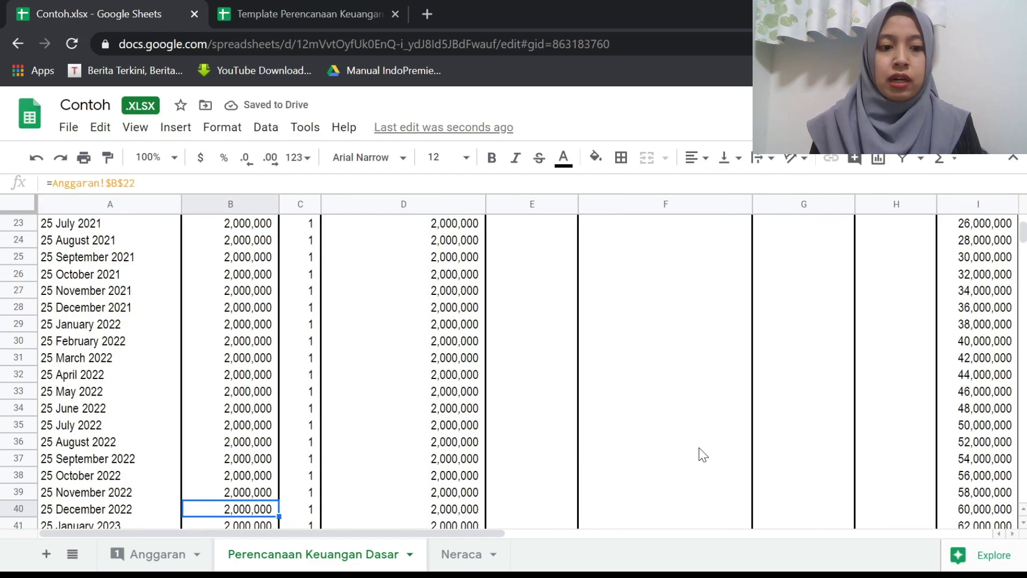
pyautogui.press('Right')
pyautogui.press('Right')
pyautogui.press('Right')
pyautogui.press('Right')
pyautogui.press('Right')
pyautogui.press('Right')
pyautogui.press('Left')
pyautogui.press('Left')
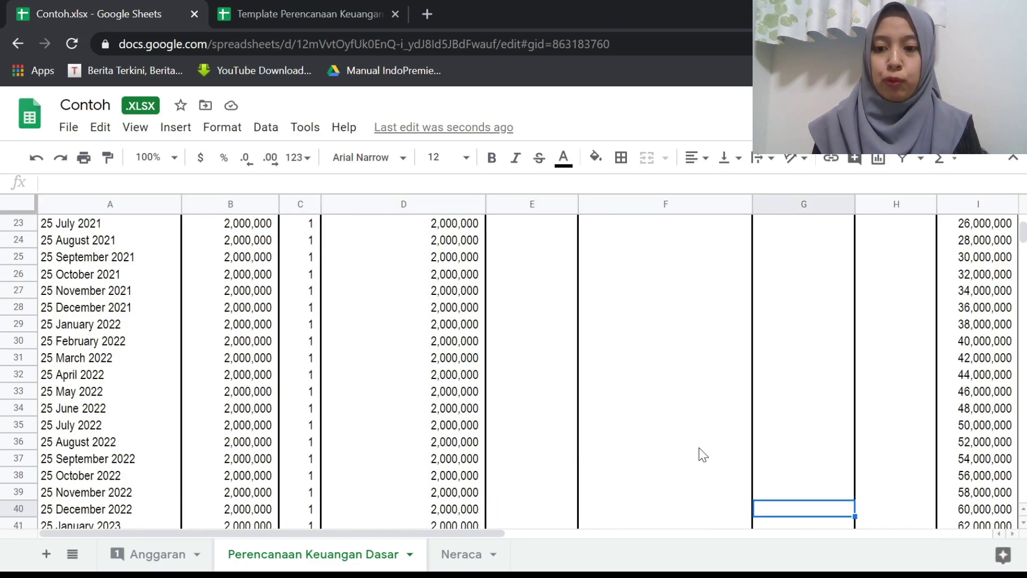
pyautogui.write('50000000')
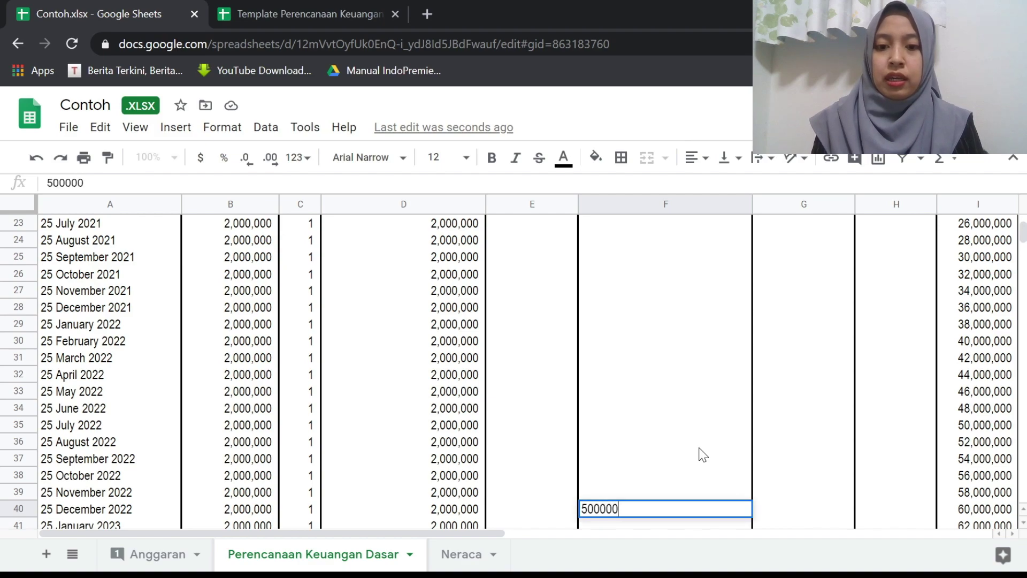
pyautogui.press('Return')
pyautogui.press('Up')
pyautogui.press('Right')
pyautogui.press('Right')
pyautogui.press('Right')
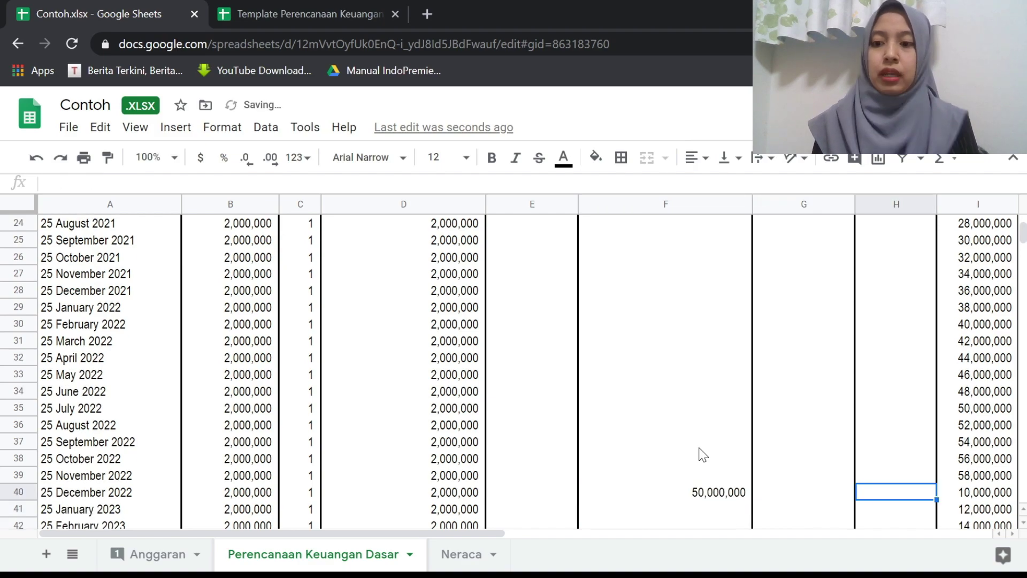
pyautogui.press('Left')
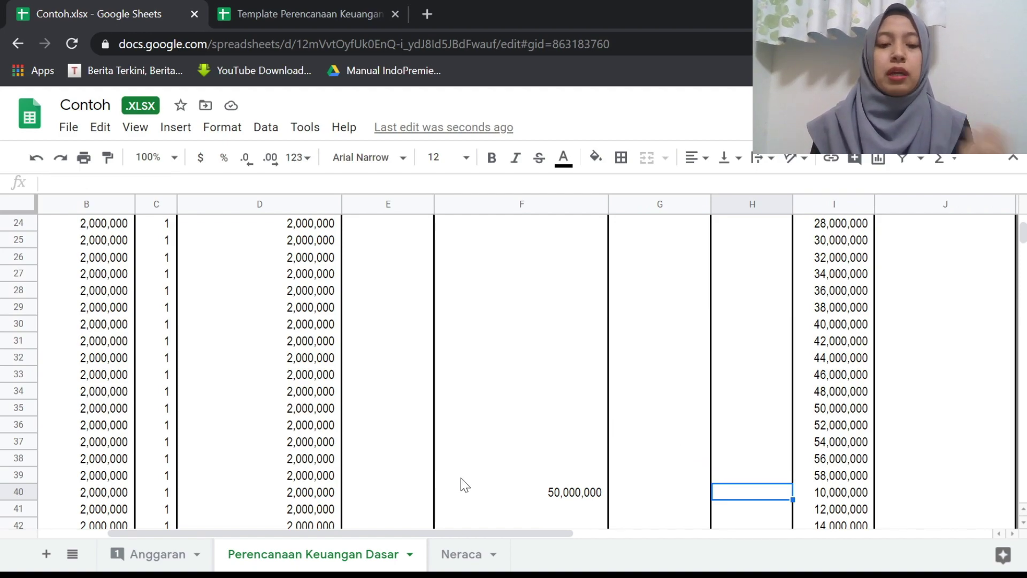
pyautogui.scroll(1, 582, 416)
pyautogui.scroll(2, 579, 409)
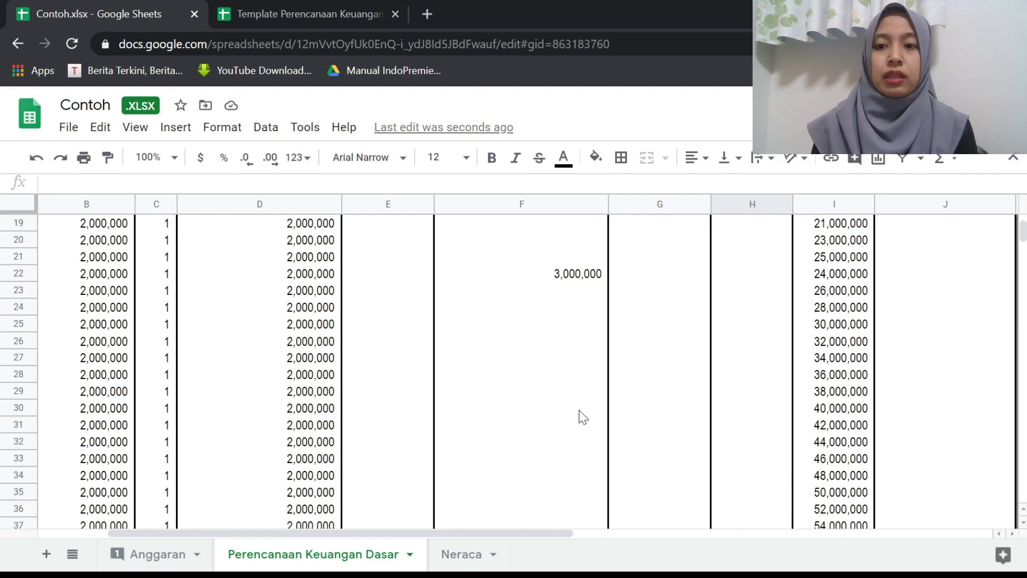
pyautogui.click(582, 416)
pyautogui.press('Up')
pyautogui.press('Up')
pyautogui.press('Up')
pyautogui.press('Up')
pyautogui.press('Up')
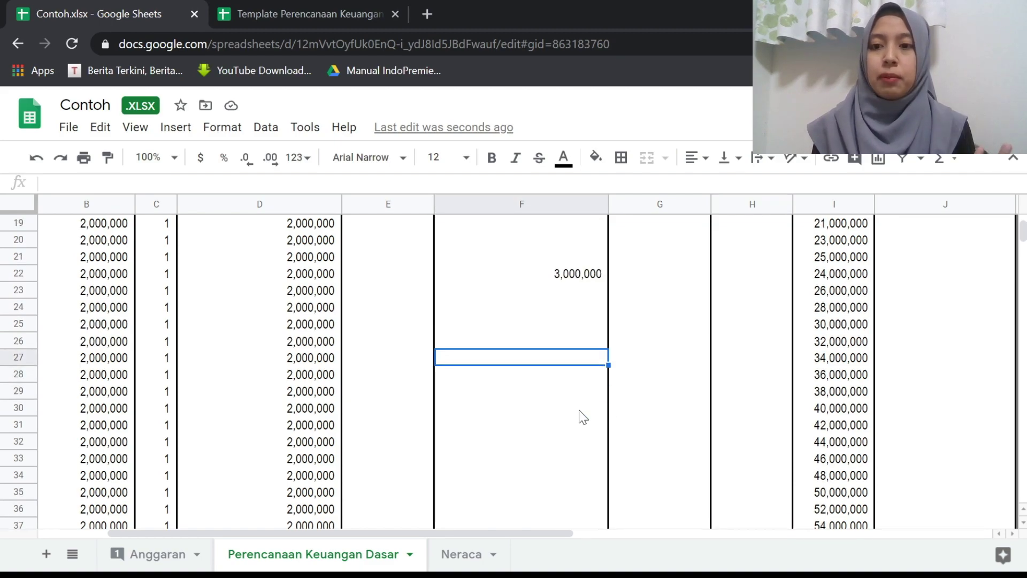
pyautogui.press('Down')
pyautogui.press('Down')
pyautogui.press('Down')
pyautogui.press('Down')
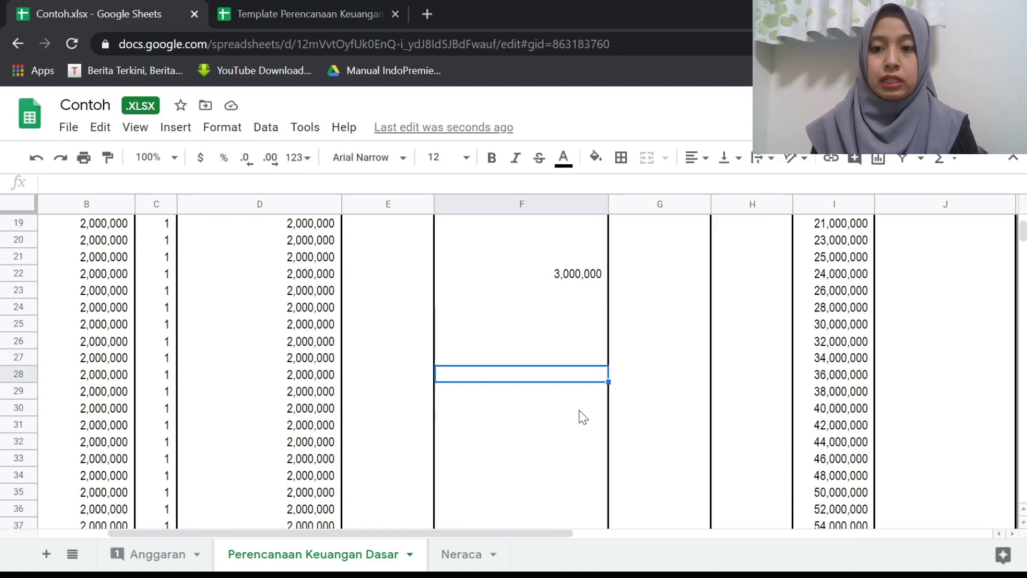
pyautogui.write('2')
pyautogui.press('BackSpace')
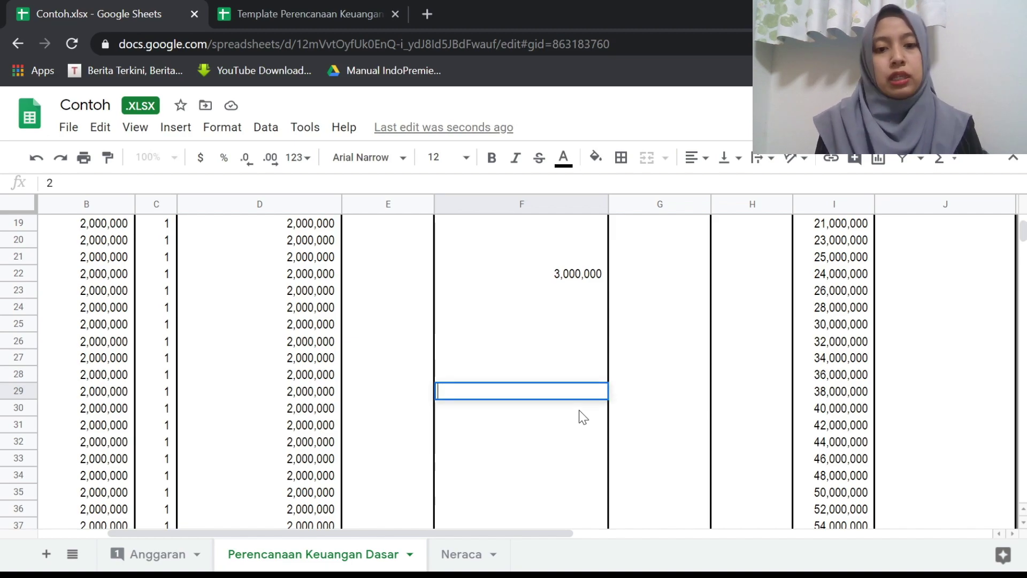
pyautogui.press('Return')
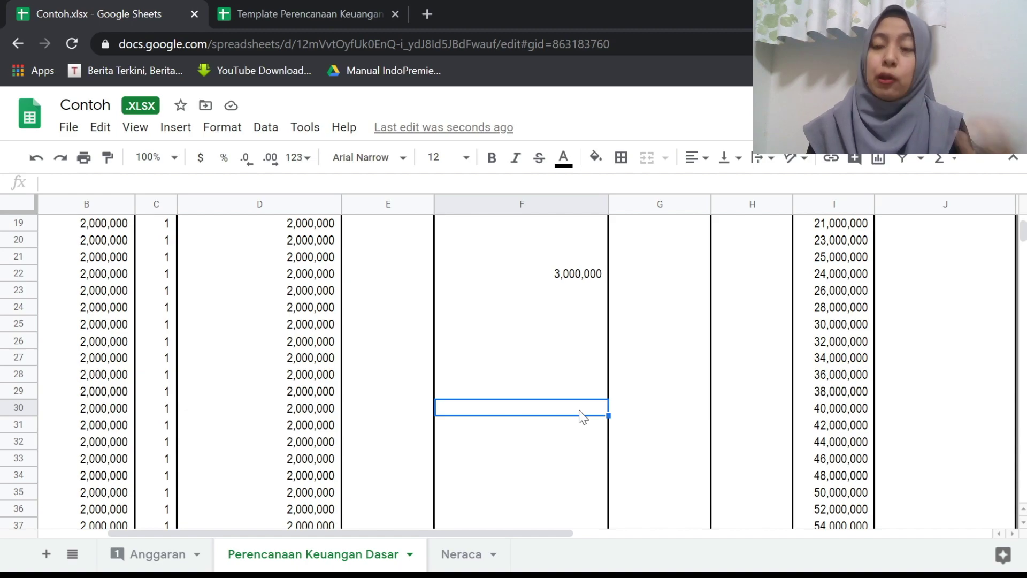
# Enter 24,000,000 under Kebutuhan Jangka Menengah in row 23, directly below the 3,000,000 entry.
pyautogui.press('Up')
pyautogui.press('Up')
pyautogui.press('Up')
pyautogui.press('Up')
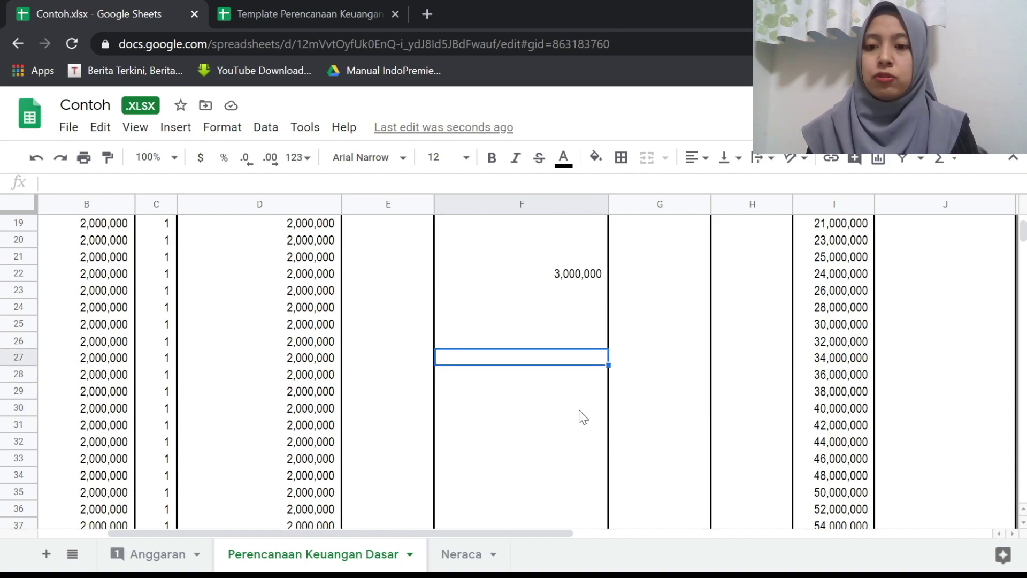
pyautogui.press('Down')
pyautogui.press('Up')
pyautogui.press('Up')
pyautogui.press('Up')
pyautogui.press('Up')
pyautogui.press('Up')
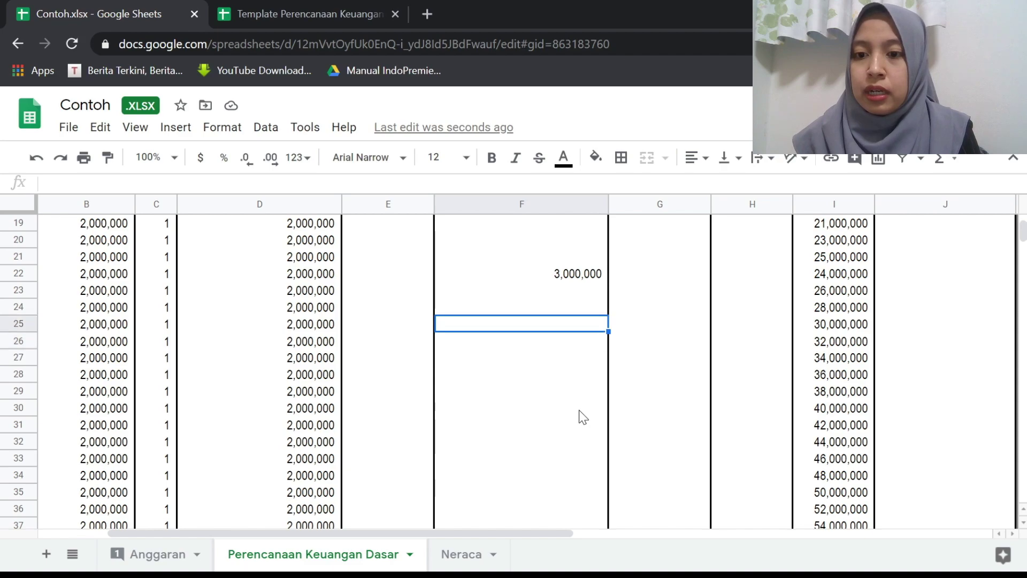
pyautogui.press('Down')
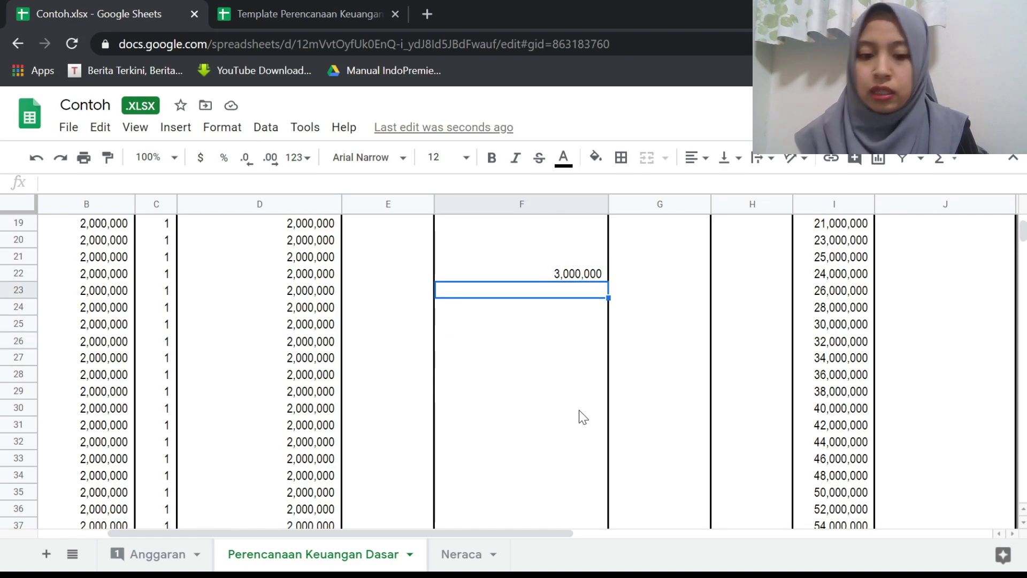
pyautogui.write('24,000')
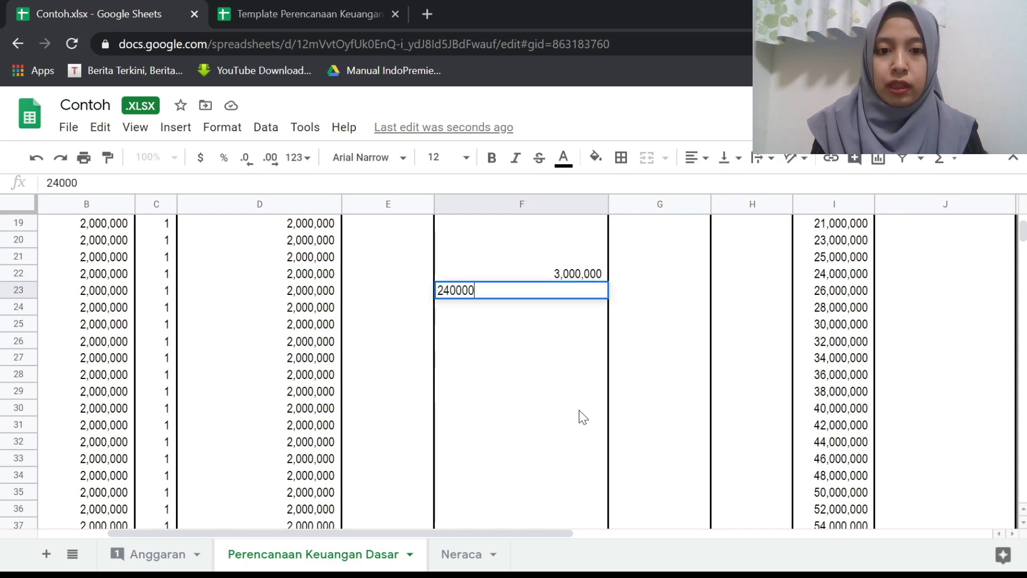
pyautogui.write(',000')
pyautogui.press('Return')
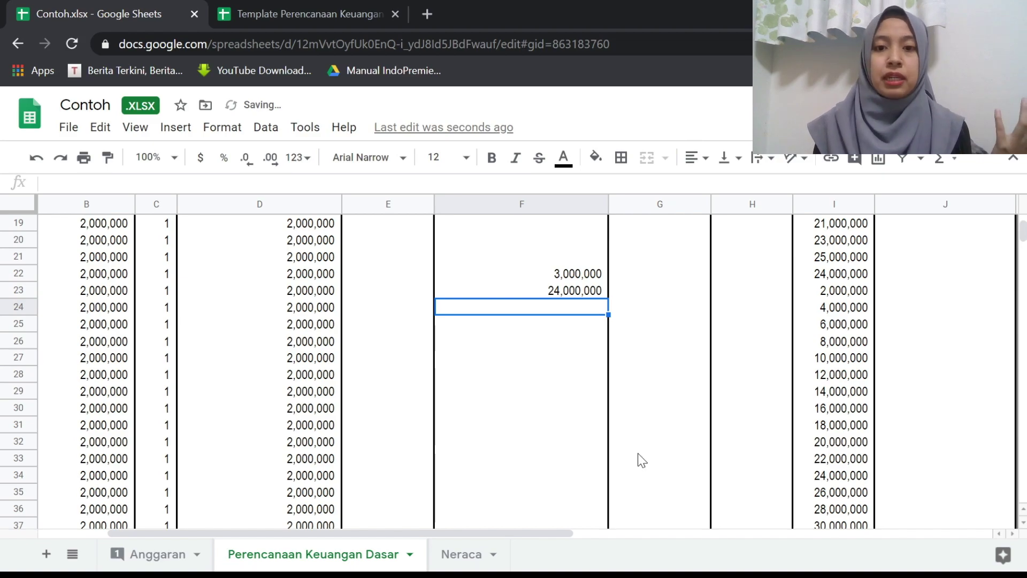
# Clear the 50,000,000 entry under Kebutuhan Jangka Menengah in the 25 December 2022 row.
pyautogui.scroll(-4, 637, 454)
pyautogui.click(586, 368)
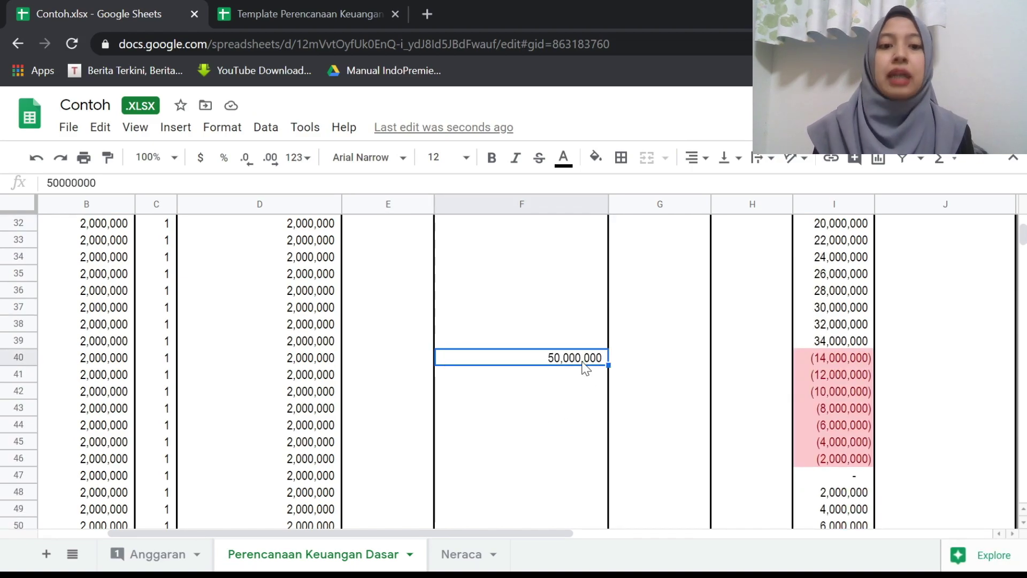
pyautogui.press('Delete')
# Enter 50000000 under Kebutuhan Jangka Menengah in the 25 July 2023 row.
pyautogui.press('Down')
pyautogui.press('Down')
pyautogui.press('Down')
pyautogui.press('Down')
pyautogui.press('Down')
pyautogui.press('Down')
pyautogui.press('Down')
pyautogui.press('Down')
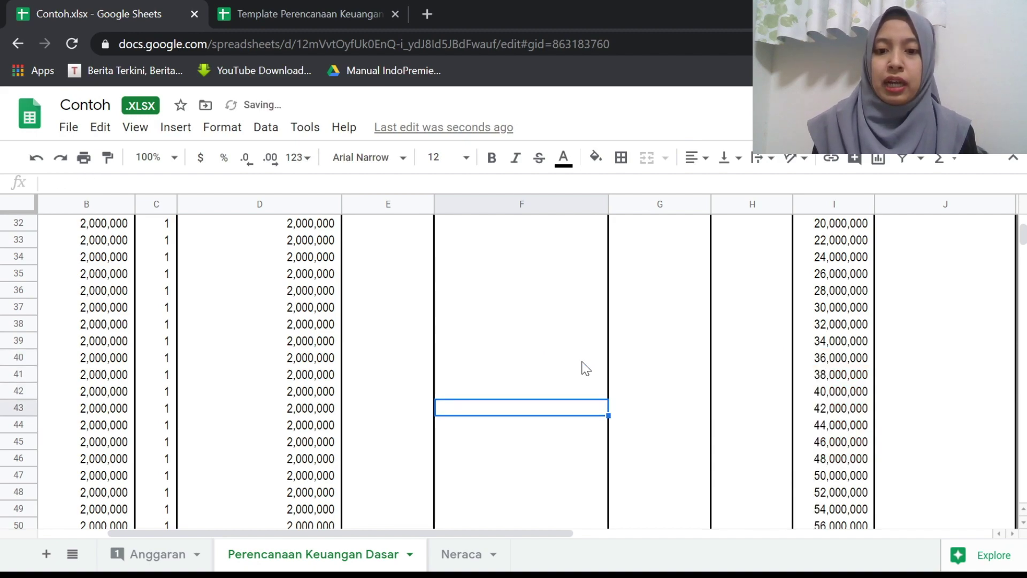
pyautogui.press('Up')
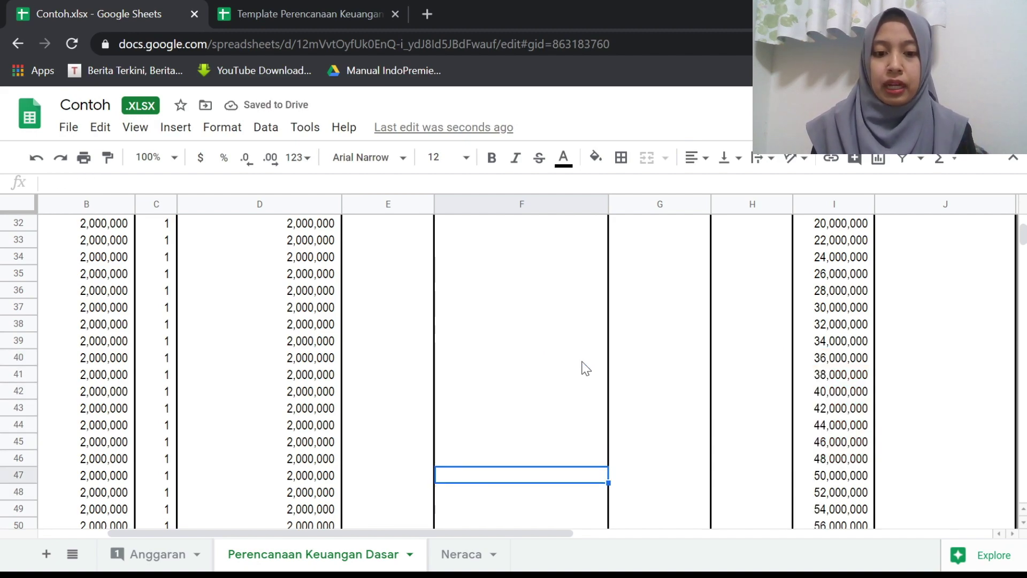
pyautogui.write('5')
pyautogui.write('500')
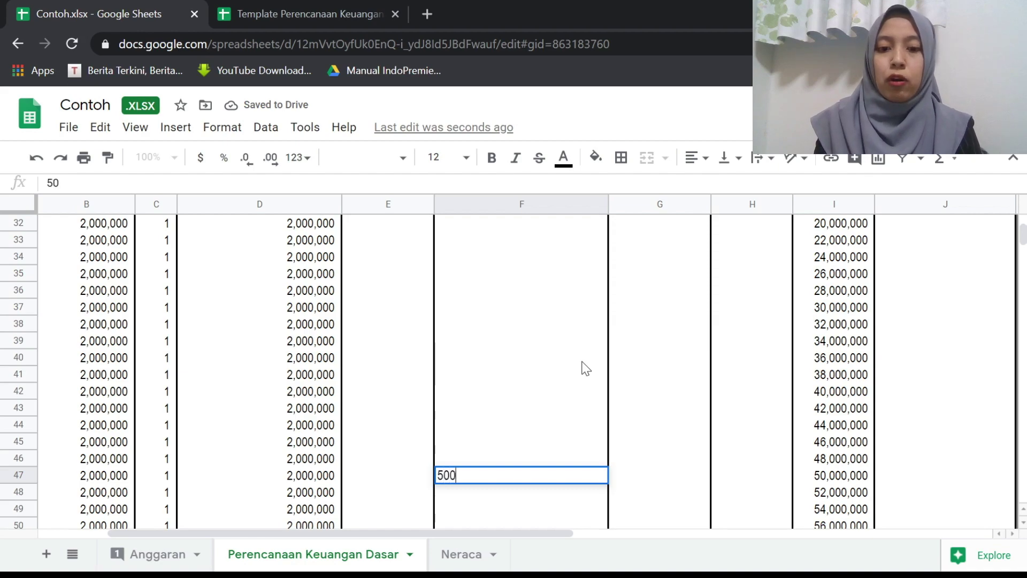
pyautogui.write('00000')
pyautogui.press('Return')
pyautogui.press('Up')
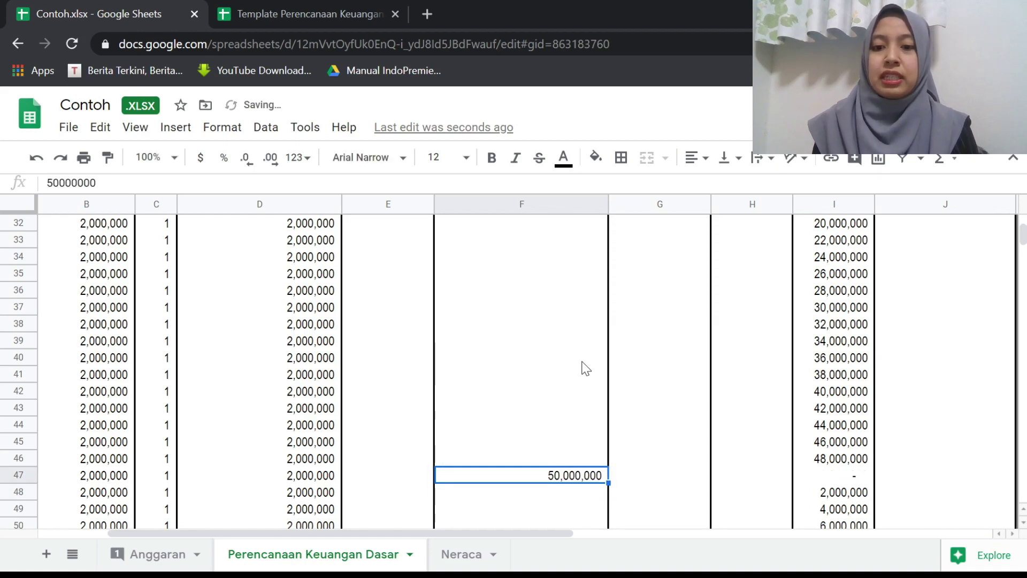
pyautogui.press('Up')
pyautogui.press('Down')
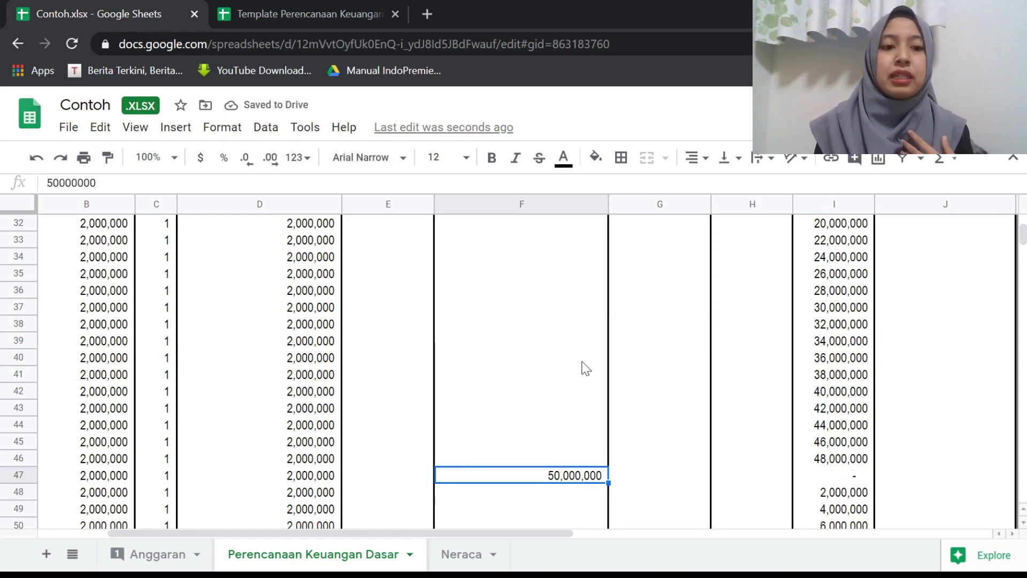
# Check the date and monthly amounts in the row that holds the 50,000,000 entry.
pyautogui.press('Left')
pyautogui.press('Left')
pyautogui.press('Left')
pyautogui.press('Left')
pyautogui.press('Left')
pyautogui.press('Right')
pyautogui.press('Right')
pyautogui.press('Right')
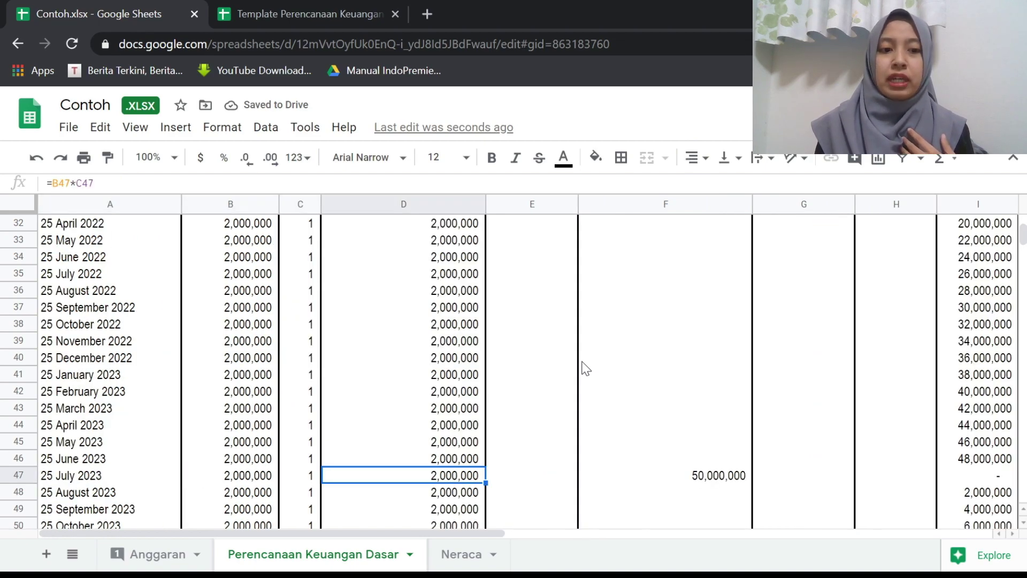
pyautogui.press('Left')
pyautogui.press('Left')
pyautogui.press('Left')
pyautogui.press('Right')
pyautogui.press('Right')
pyautogui.press('Right')
pyautogui.press('Right')
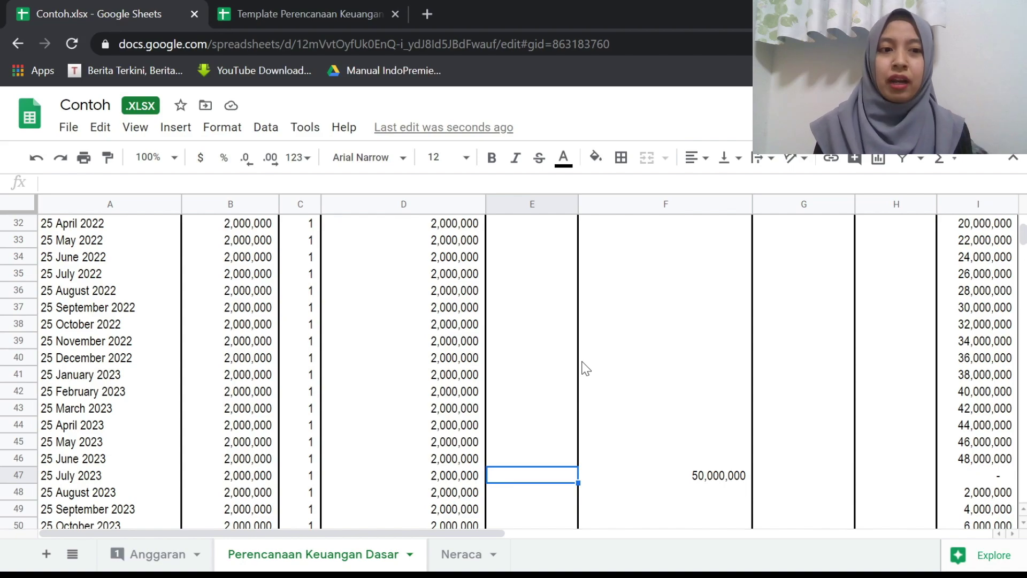
# Review the monthly rows above the 50,000,000 entry, going back to 25 July 2022.
pyautogui.press('Up')
pyautogui.press('Up')
pyautogui.press('Up')
pyautogui.press('Up')
pyautogui.press('Up')
pyautogui.press('Up')
pyautogui.press('Up')
pyautogui.press('Up')
pyautogui.press('Up')
pyautogui.press('Left')
pyautogui.press('Left')
pyautogui.press('Left')
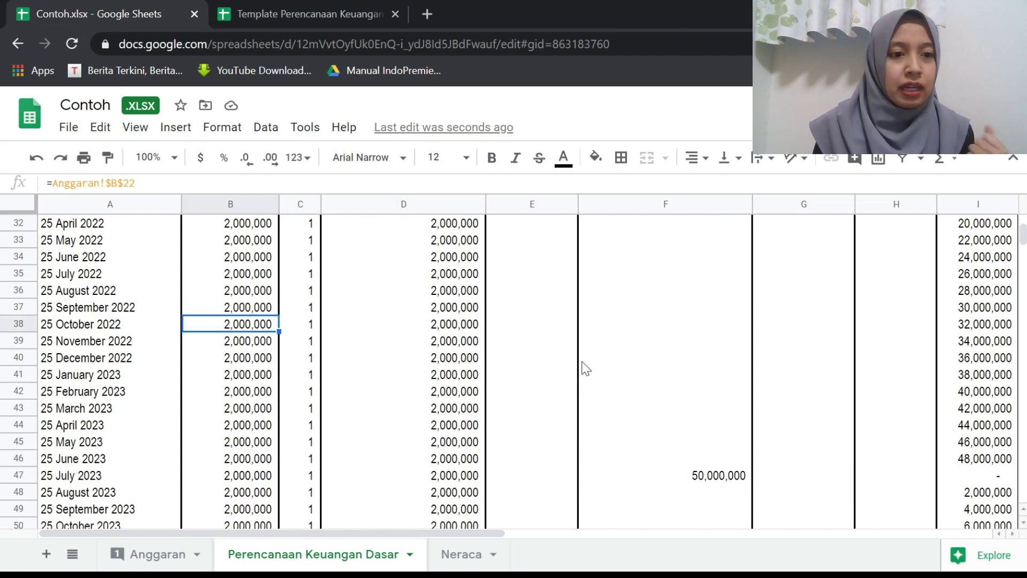
pyautogui.press('Left')
pyautogui.press('Up')
pyautogui.press('Up')
pyautogui.press('Up')
pyautogui.press('Right')
pyautogui.press('Right')
pyautogui.press('Right')
pyautogui.press('Right')
pyautogui.press('Right')
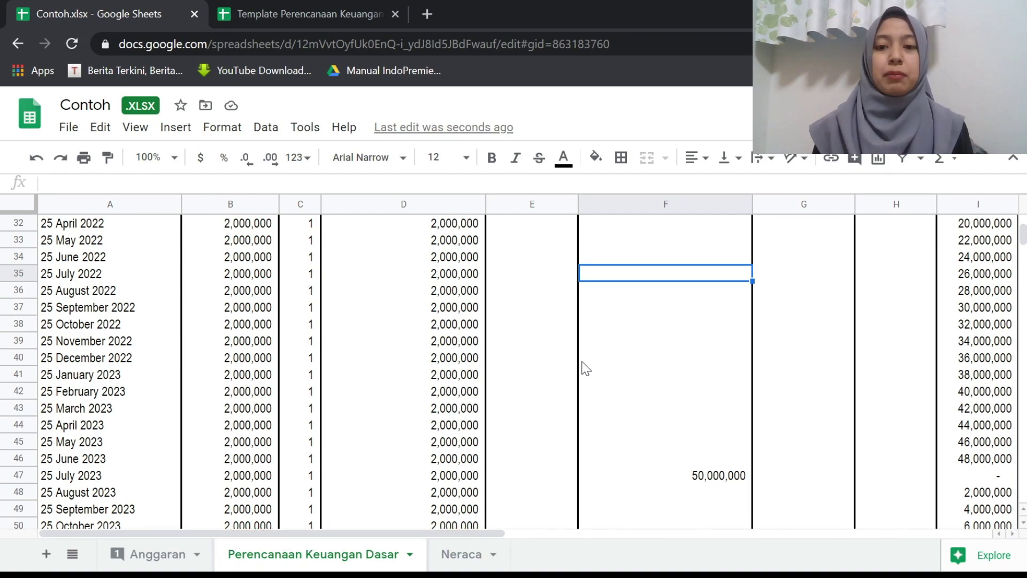
# Set the Ket for Menikah to July 2023 in the Anggaran sheet.
pyautogui.scroll(1, 688, 468)
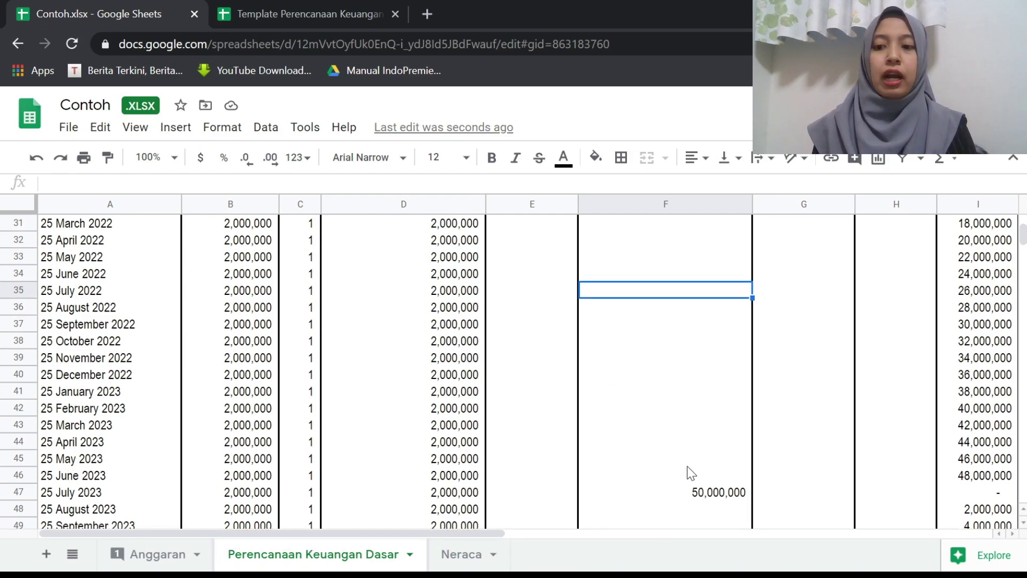
pyautogui.click(154, 554)
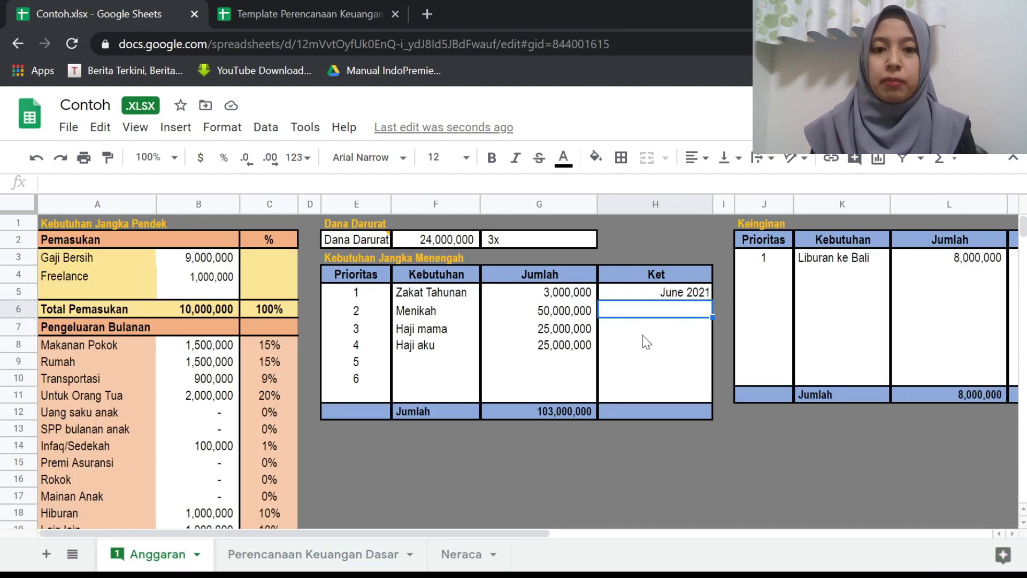
pyautogui.write('JUl')
pyautogui.write('ul')
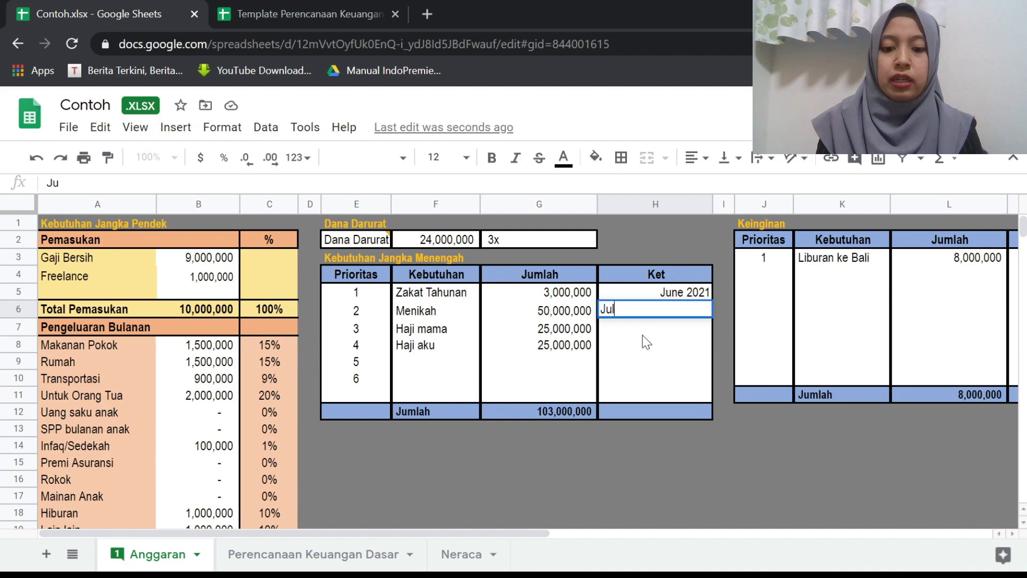
pyautogui.write('y 2023')
pyautogui.press('Return')
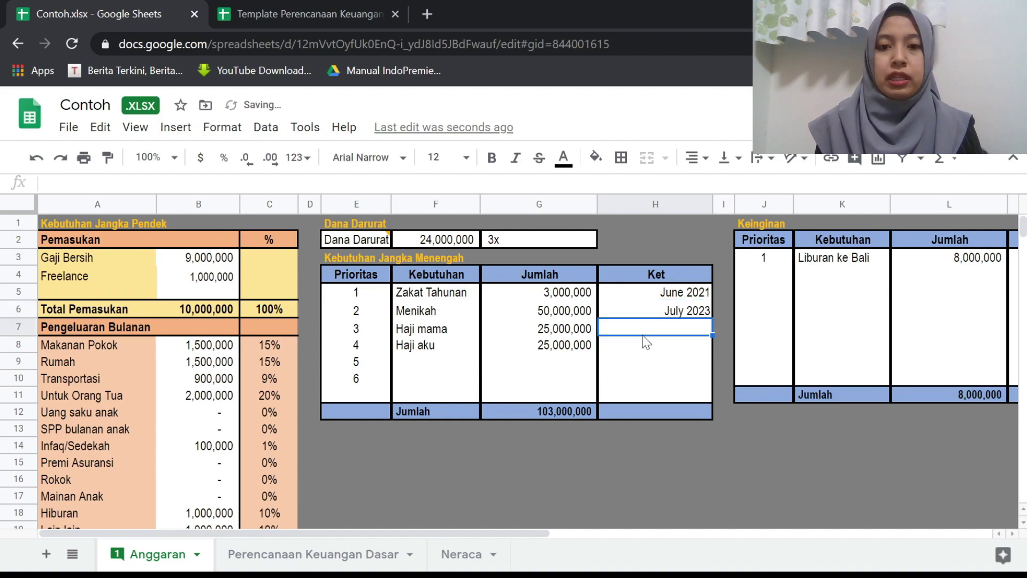
# Enter June 2022 as the date beside the Dana Darurat amount.
pyautogui.click(509, 241)
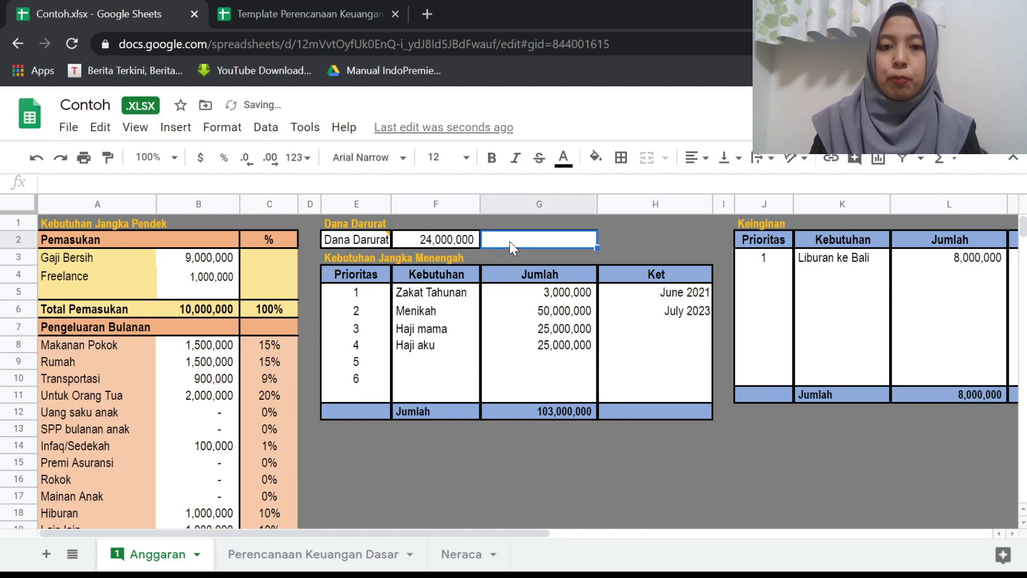
pyautogui.write('June')
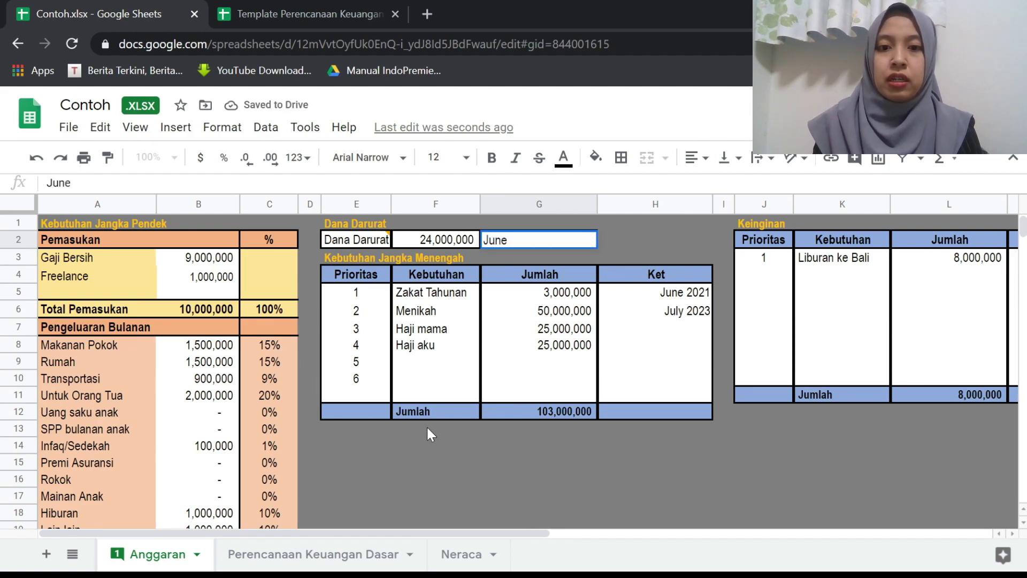
pyautogui.write(' 202')
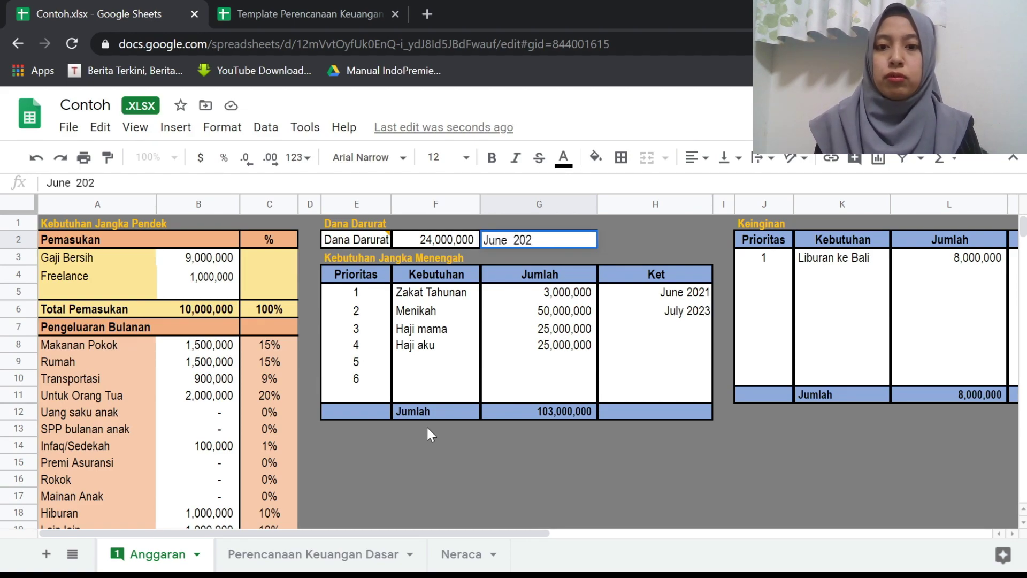
pyautogui.write('2')
pyautogui.press('Return')
# Check in Perencanaan Keuangan Dasar which month holds the 24,000,000 entry.
pyautogui.click(313, 553)
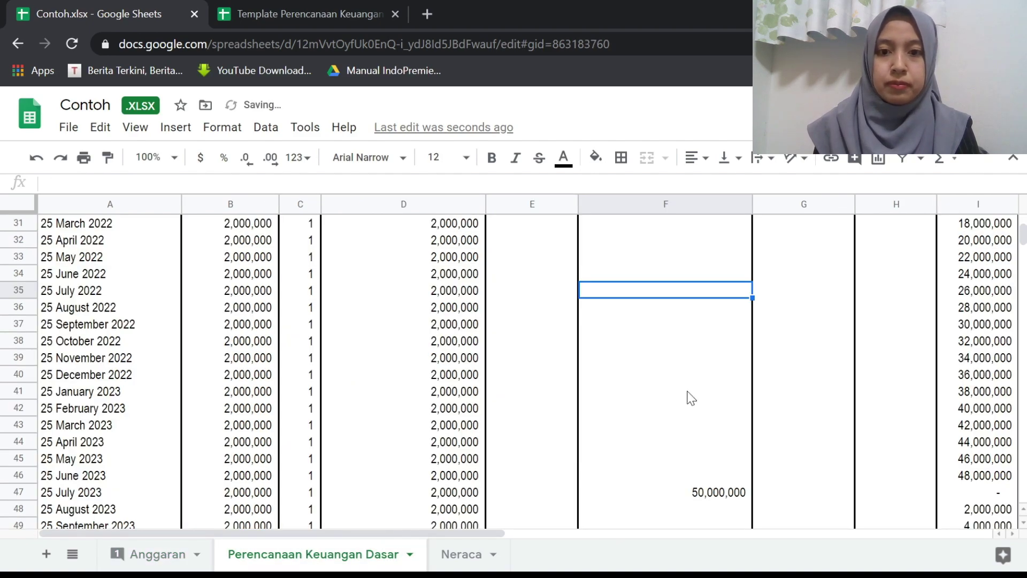
pyautogui.scroll(1, 691, 398)
pyautogui.click(384, 310)
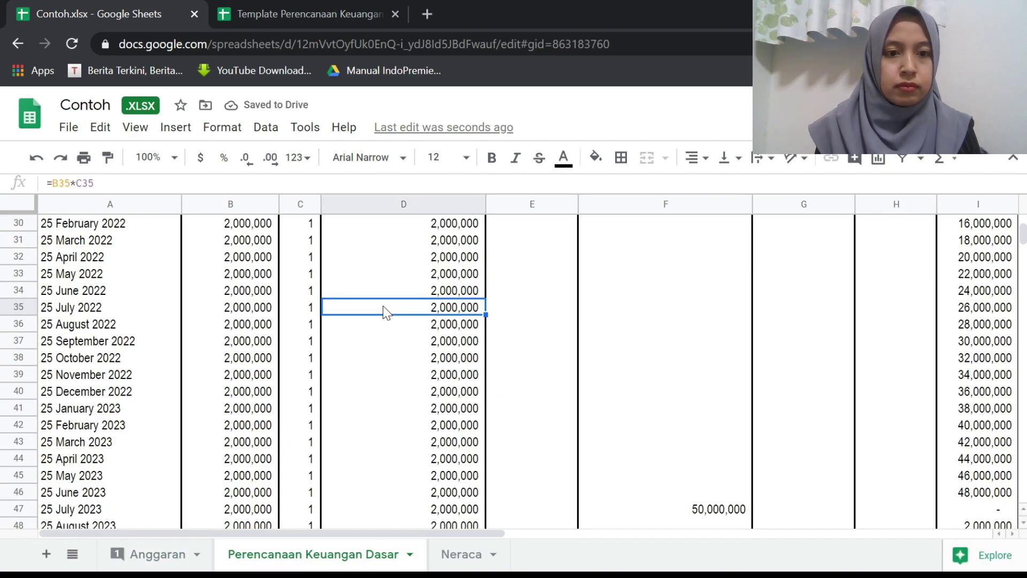
pyautogui.press('Up')
pyautogui.press('Right')
pyautogui.scroll(4, 384, 309)
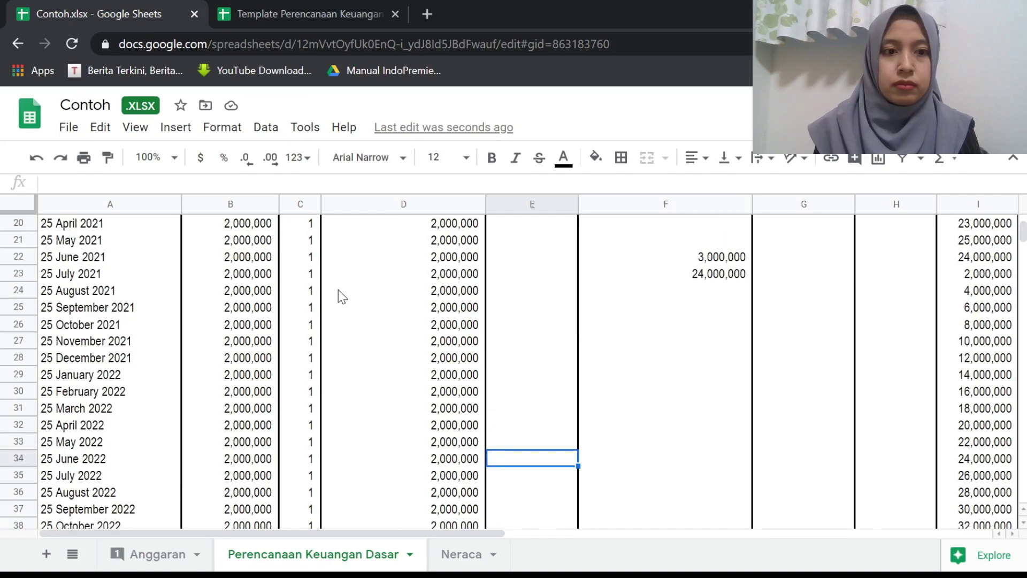
# Change the date beside the Dana Darurat amount in the Anggaran sheet to July 2021.
pyautogui.click(187, 553)
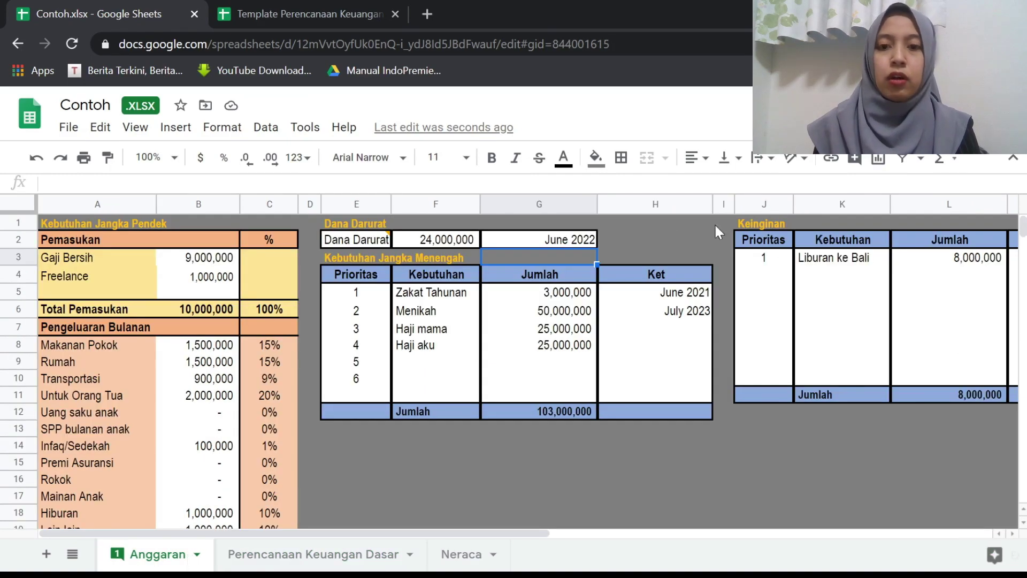
pyautogui.click(568, 244)
pyautogui.doubleClick(568, 242)
pyautogui.press('Return')
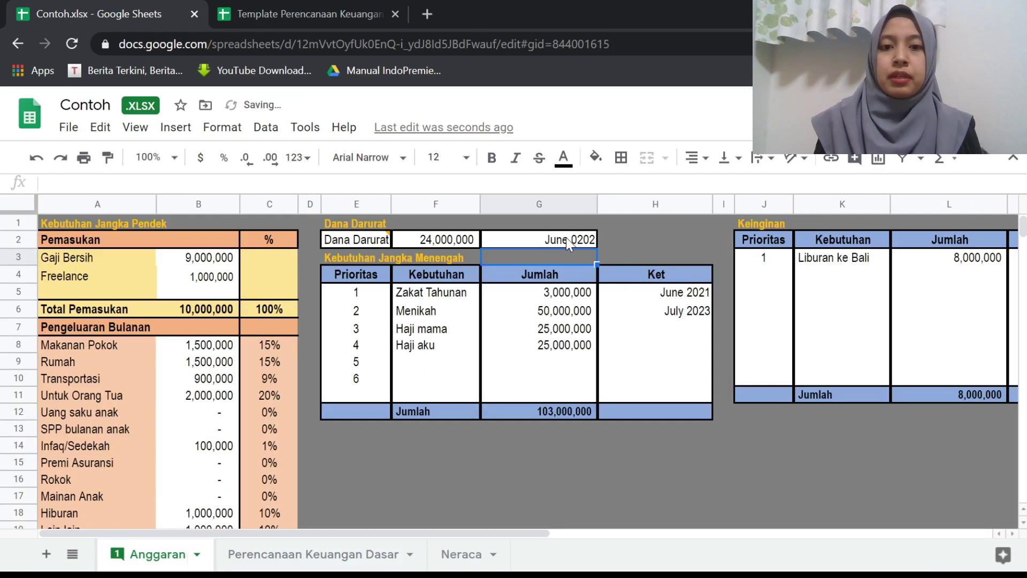
pyautogui.click(566, 238)
pyautogui.write('JUl')
pyautogui.press('BackSpace')
pyautogui.press('BackSpace')
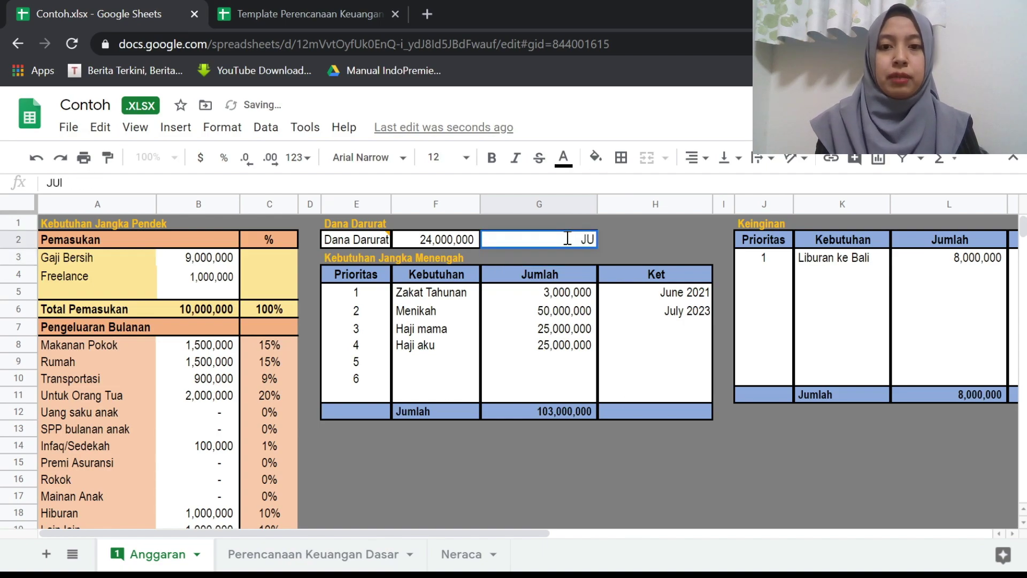
pyautogui.write('uly 2021')
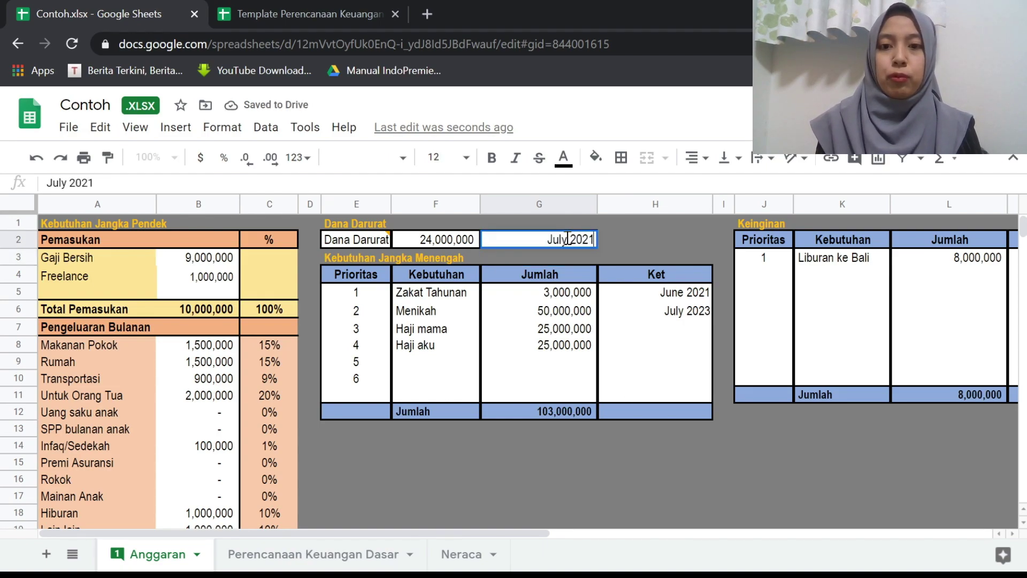
pyautogui.press('Return')
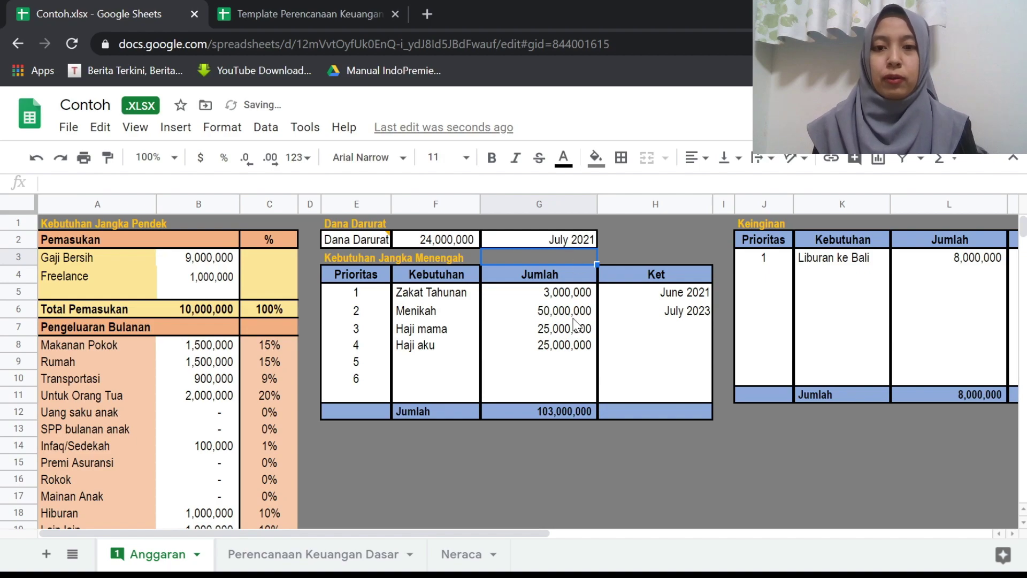
# Review the amount and Ket date of the Menikah need under Kebutuhan Jangka Menengah.
pyautogui.click(595, 318)
pyautogui.click(599, 319)
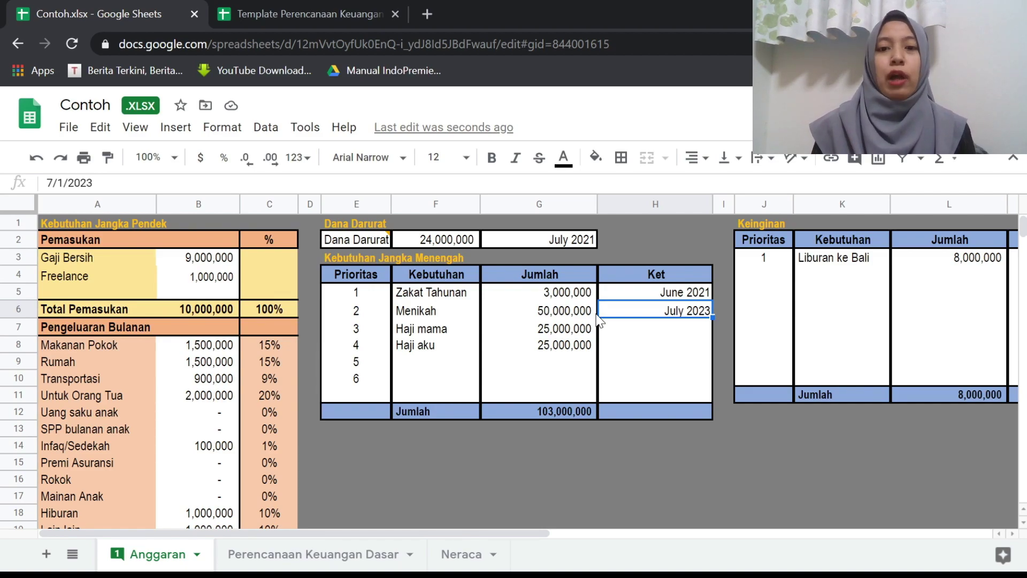
pyautogui.click(595, 315)
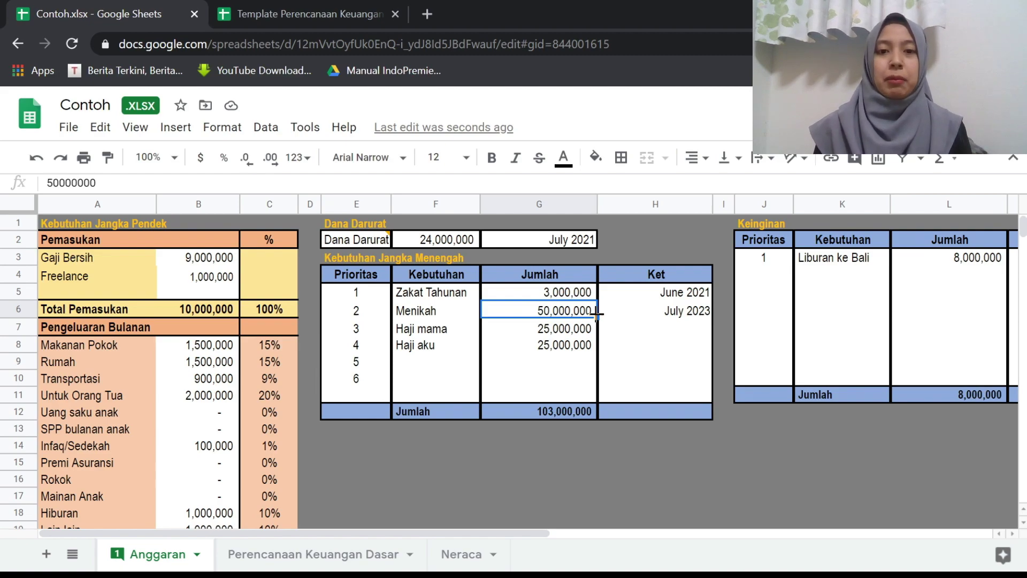
# Examine the Saldo for the months following 25 July 2023 in Perencanaan Keuangan Dasar.
pyautogui.hotkey('ctrl', 'shift', 'pagedown')
pyautogui.scroll(-7, 635, 362)
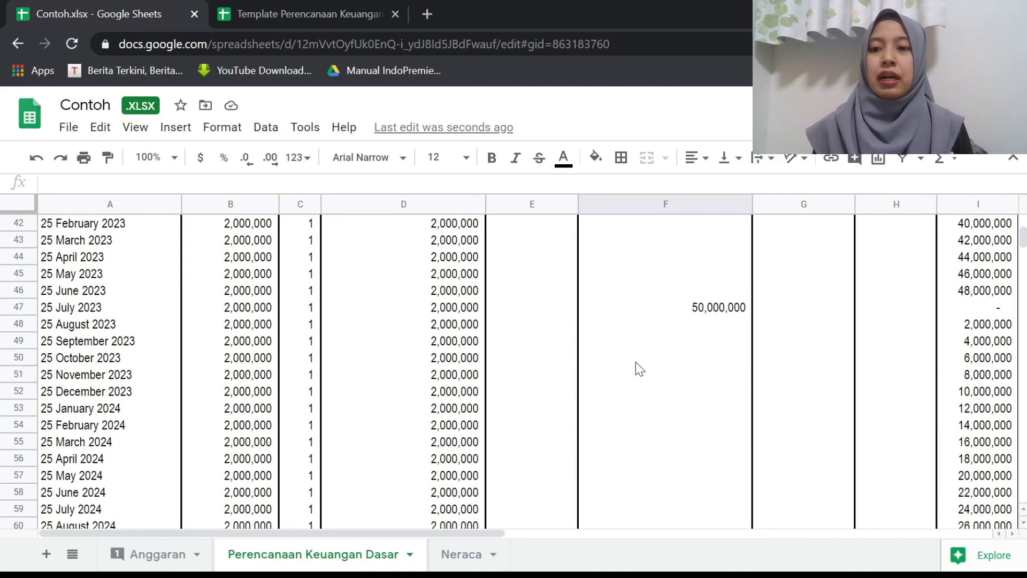
pyautogui.scroll(-4, 635, 361)
pyautogui.scroll(3, 635, 362)
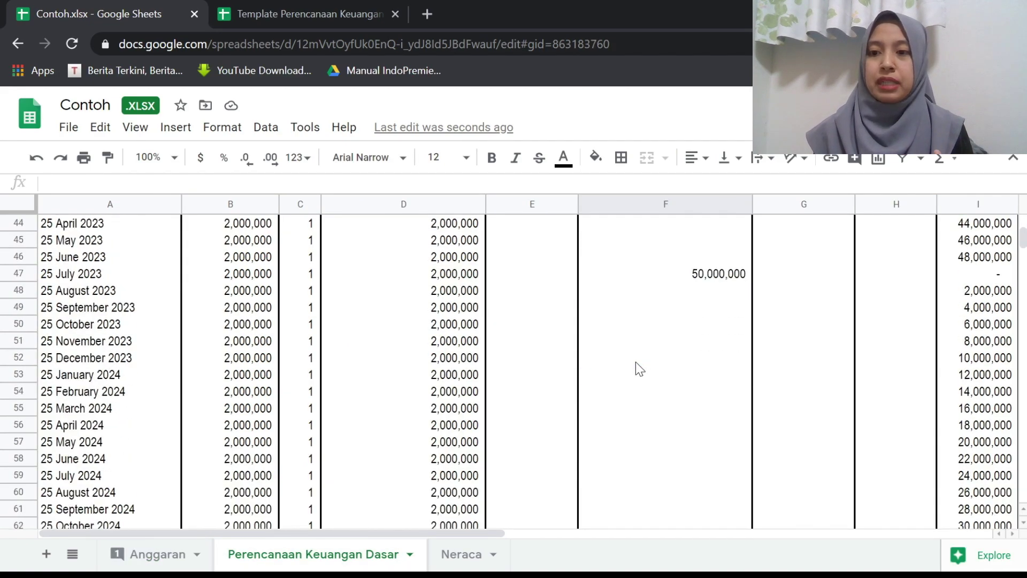